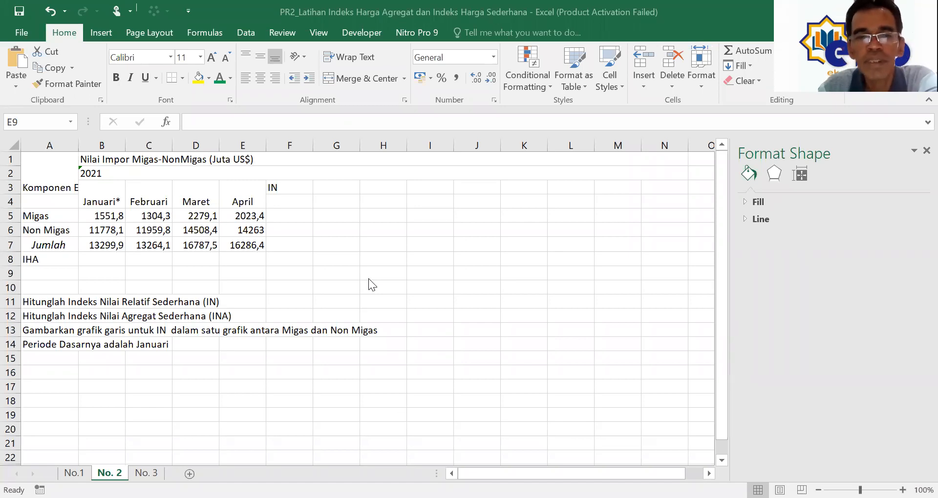
# Step: Enter the month headings Januari, Februari, Maret and April in F4:I4 under IN
pyautogui.click(281, 186)
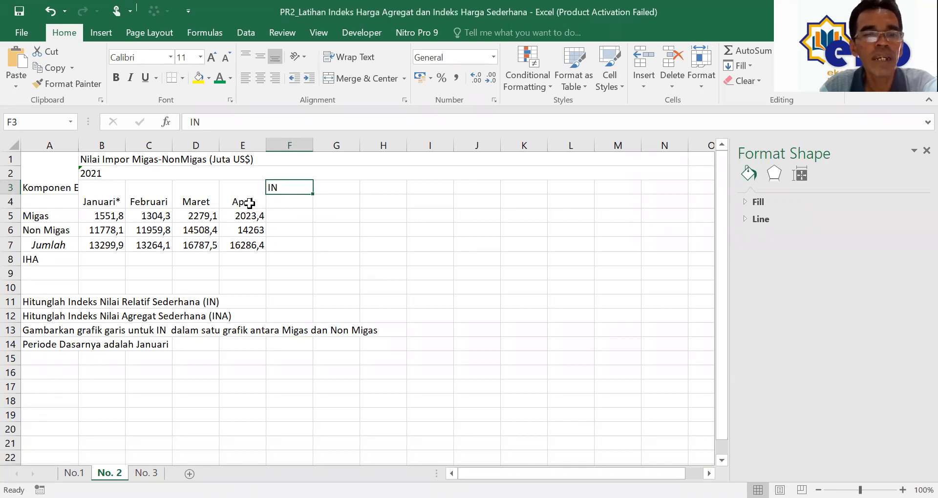
pyautogui.moveTo(112, 202); pyautogui.dragTo(199, 194)
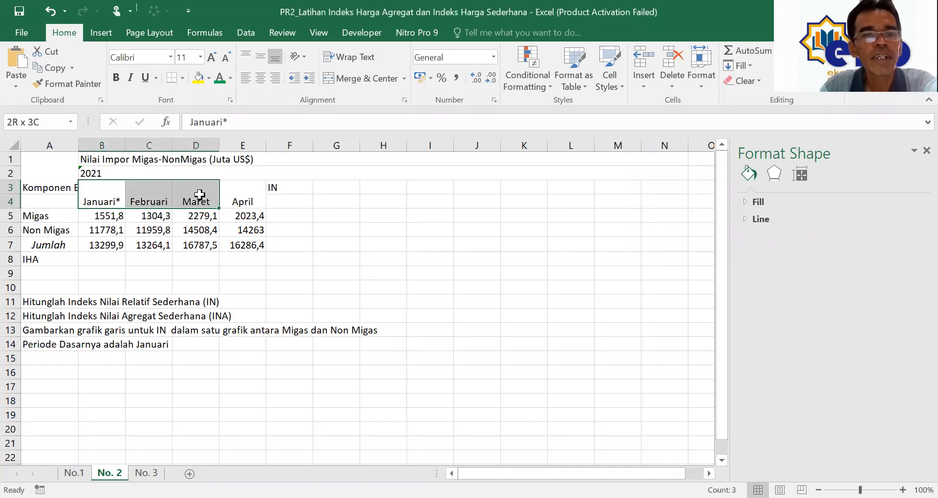
pyautogui.click(278, 203)
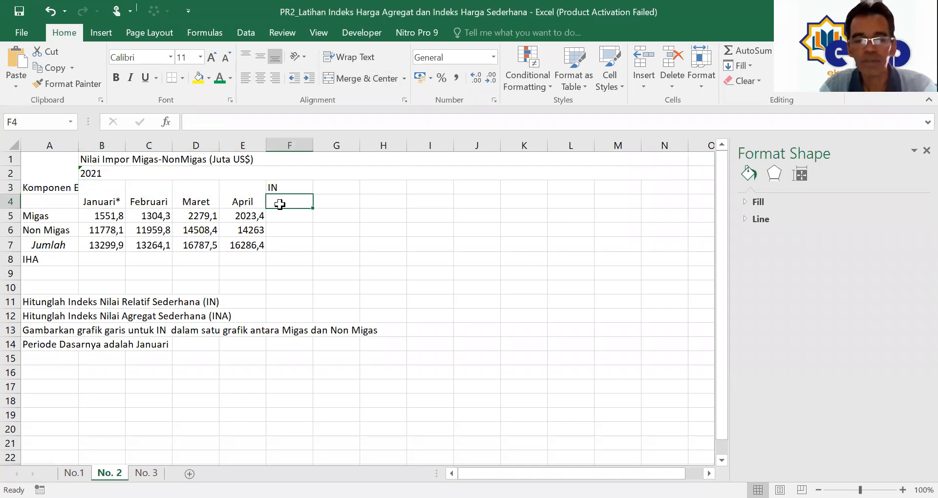
pyautogui.write('Januari')
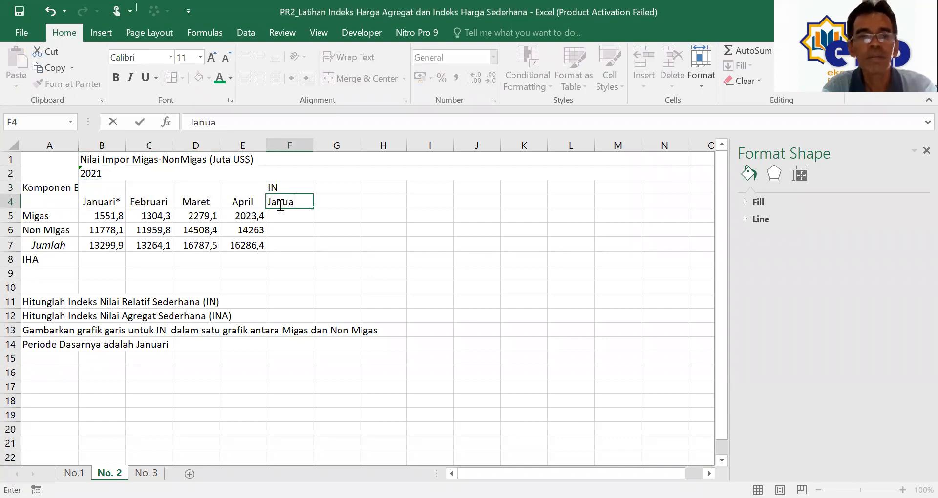
pyautogui.click(340, 204)
pyautogui.write('Feb')
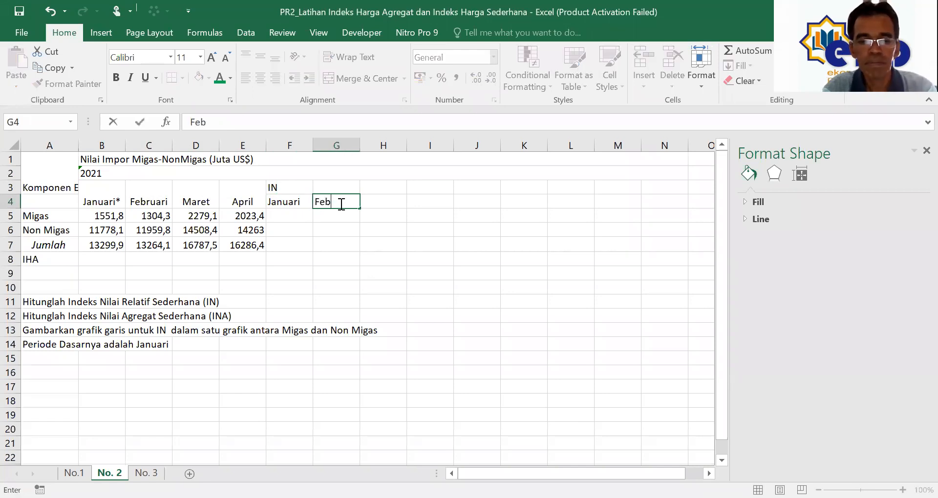
pyautogui.write('ruari')
pyautogui.press('Tab')
pyautogui.write('Maret')
pyautogui.press('Tab')
pyautogui.write('Ap')
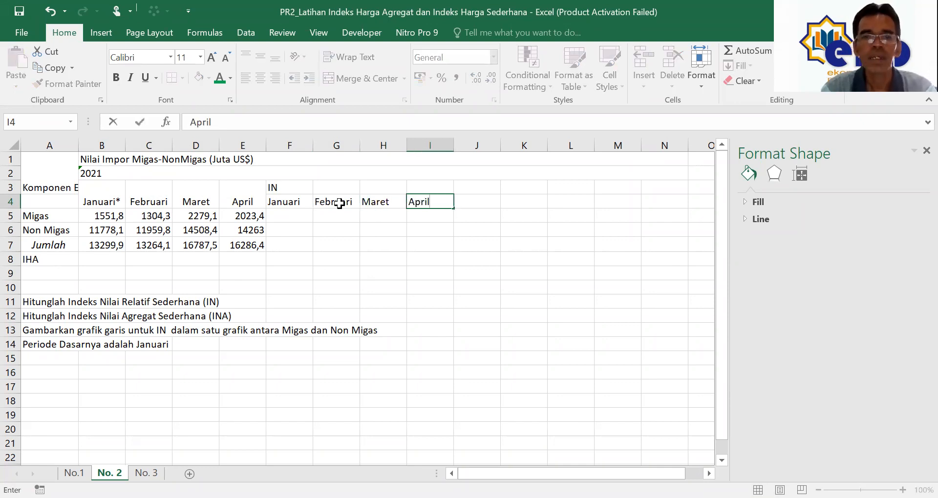
pyautogui.click(379, 228)
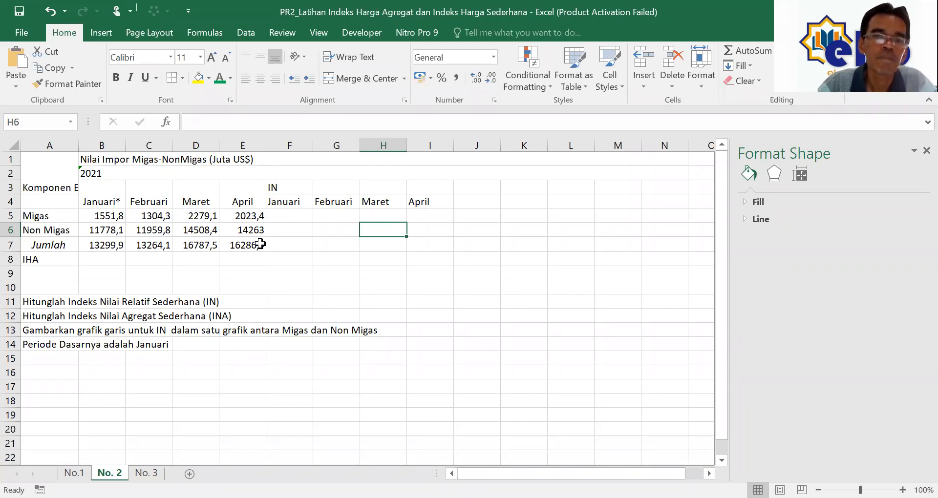
pyautogui.click(292, 214)
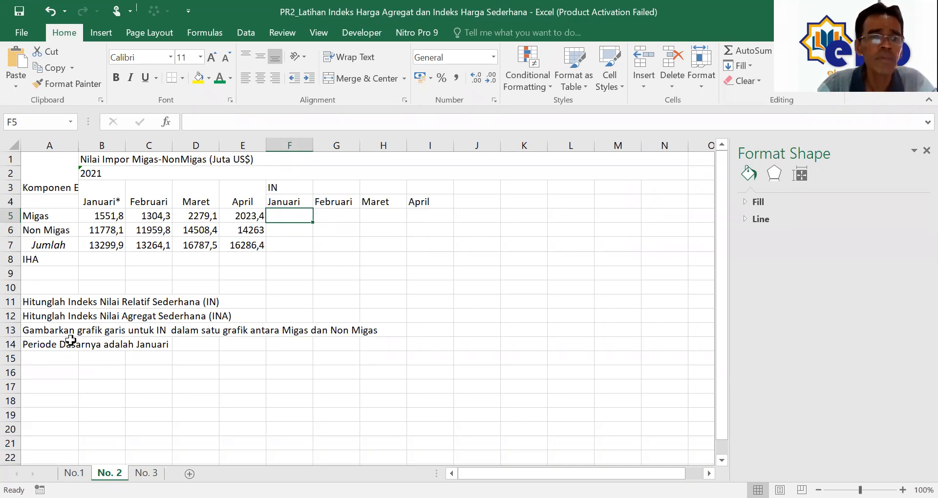
pyautogui.click(49, 344)
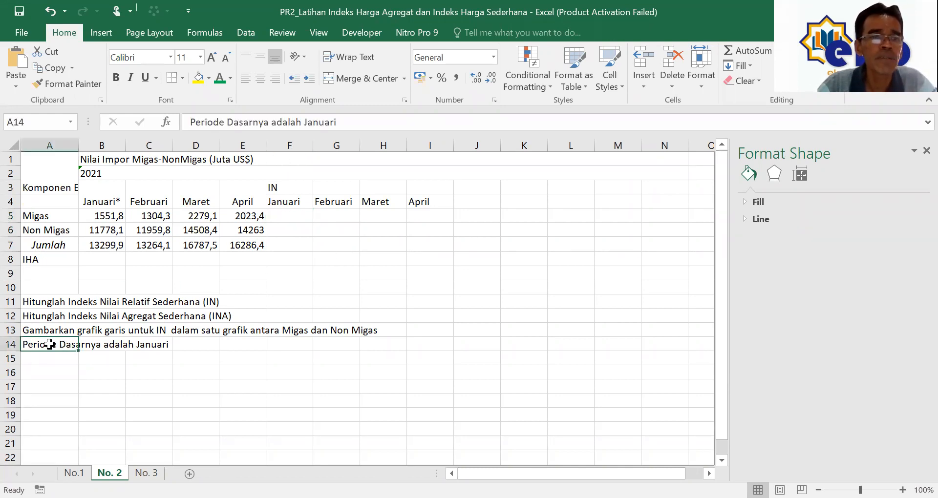
pyautogui.click(95, 201)
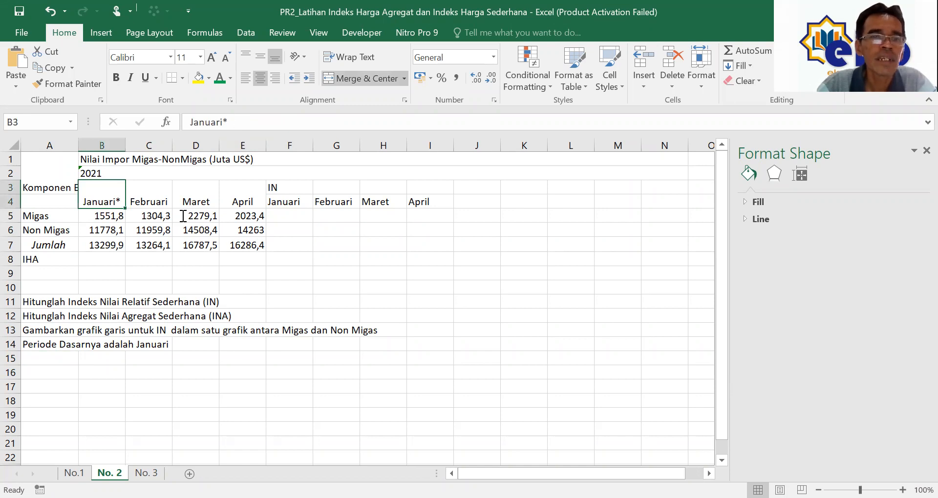
pyautogui.click(300, 217)
# Step: Enter =B5/$B$5*100 in F5 and fill it across to I5 for the Migas index
pyautogui.write('=')
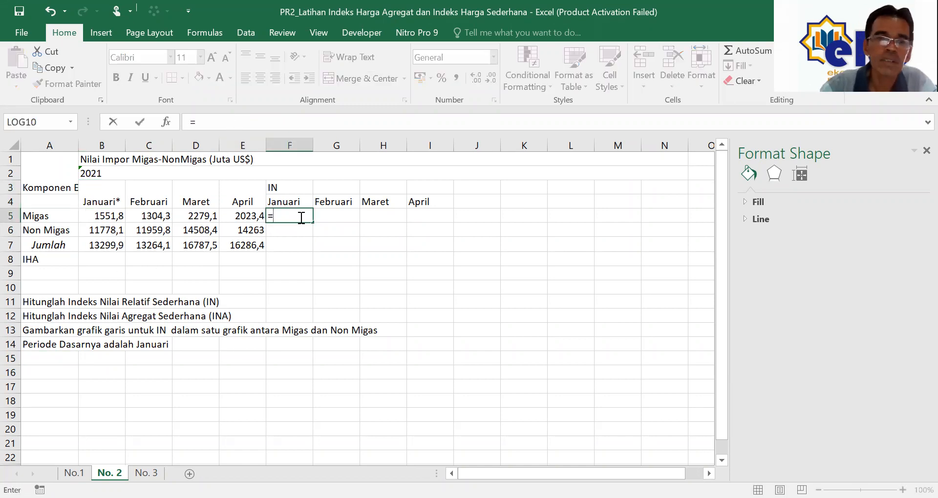
pyautogui.click(110, 214)
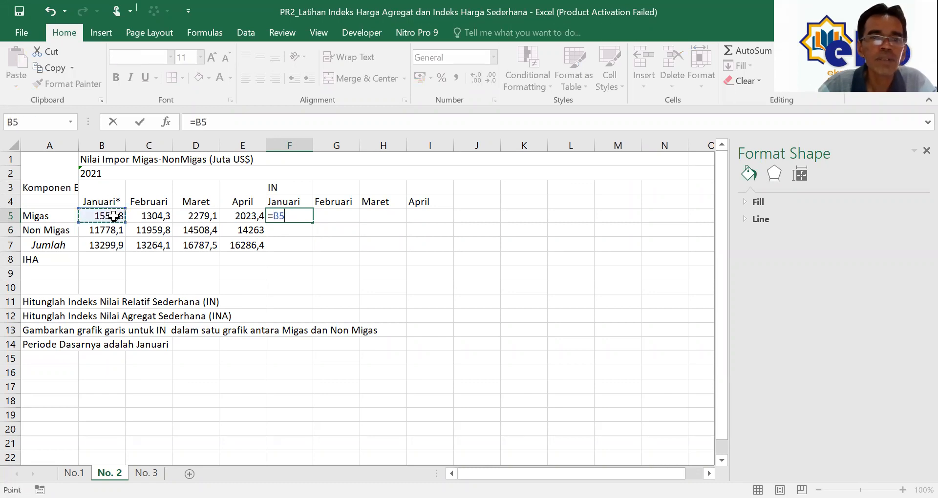
pyautogui.write('/')
pyautogui.click(114, 218)
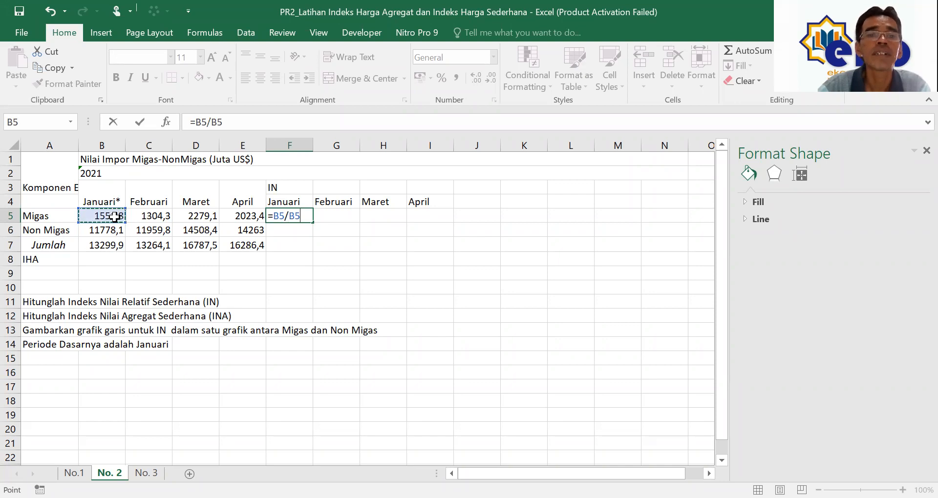
pyautogui.click(298, 219)
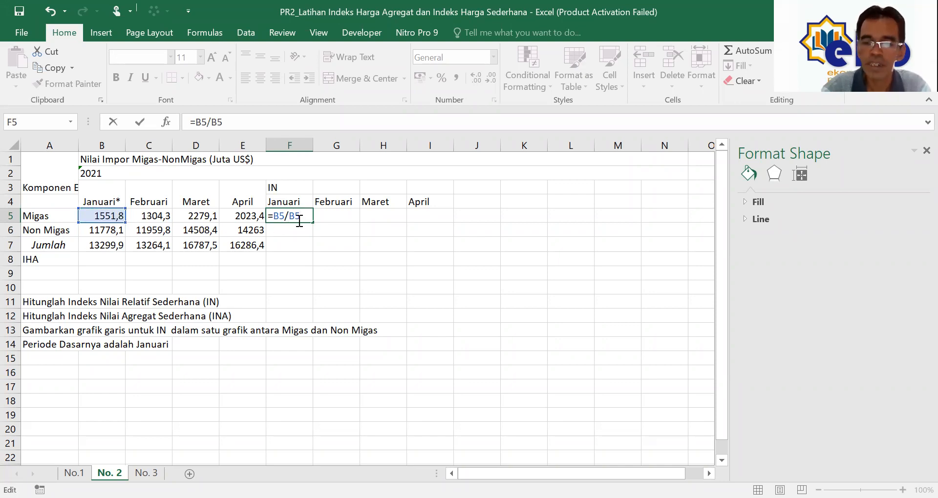
pyautogui.write('$B')
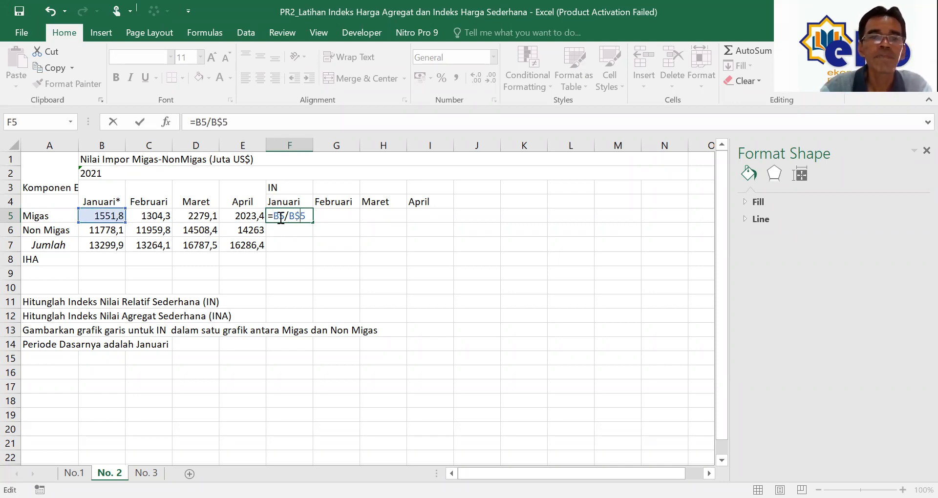
pyautogui.write('$5')
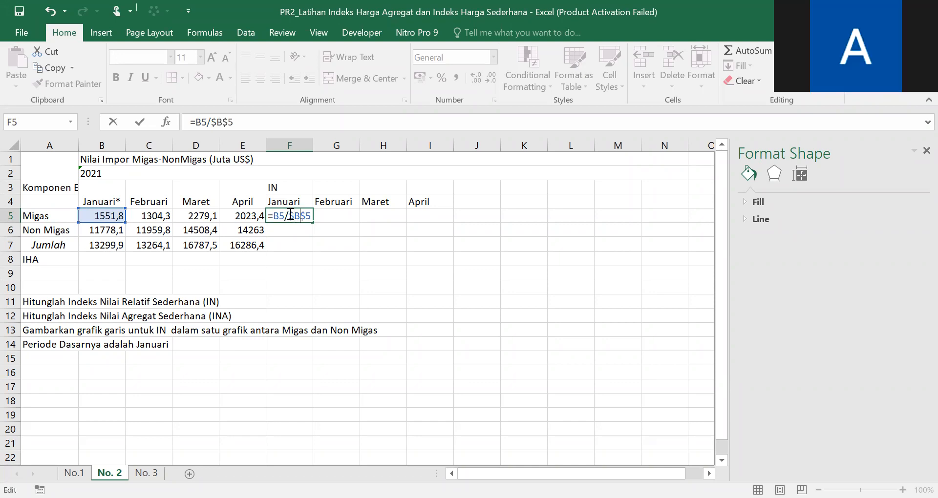
pyautogui.write('*100')
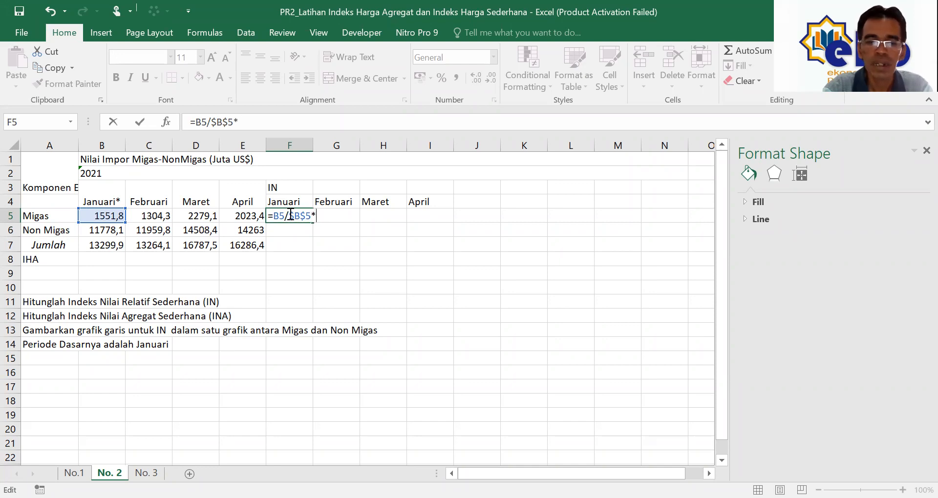
pyautogui.press('Return')
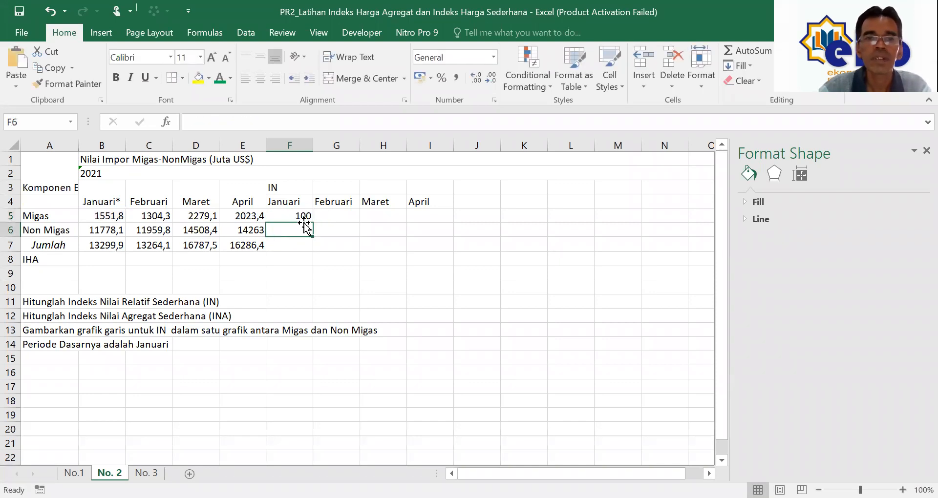
pyautogui.click(304, 215)
pyautogui.moveTo(316, 222); pyautogui.dragTo(433, 213)
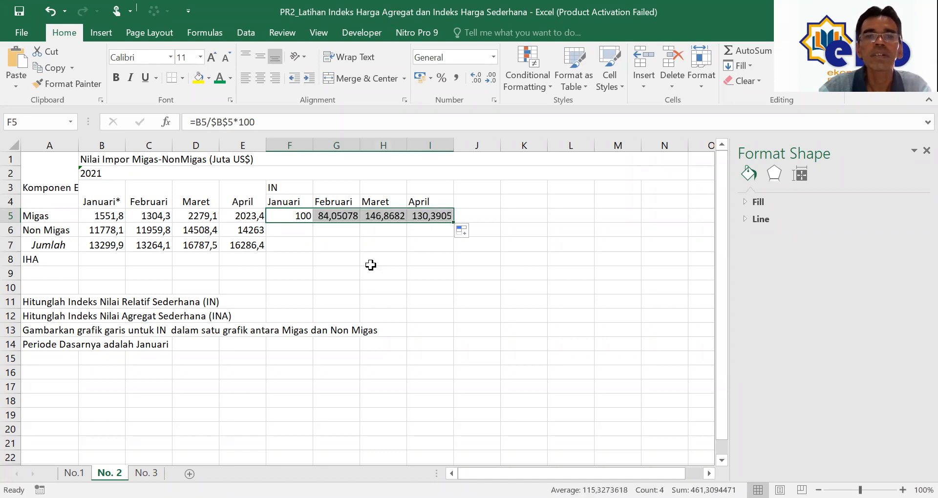
pyautogui.click(293, 234)
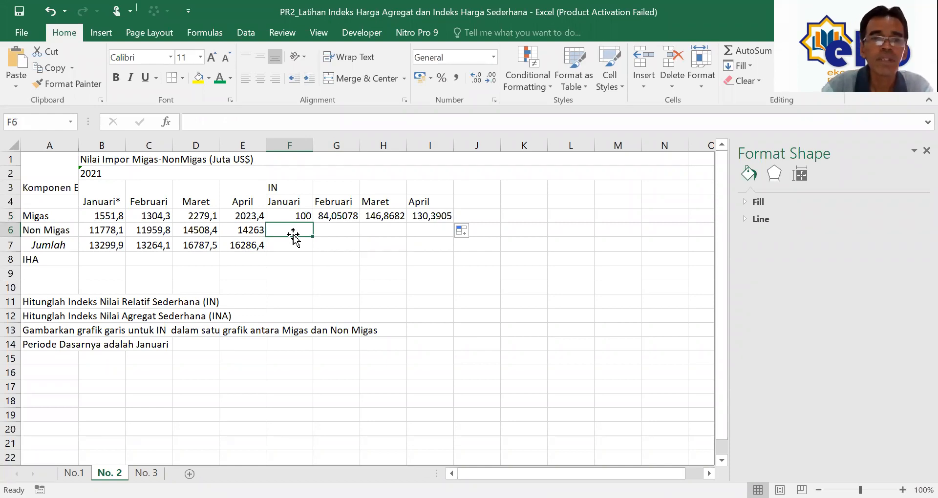
# Step: Enter =B6/$B$6*100 in F6 and fill it across to I6 for the Non Migas index
pyautogui.write('=')
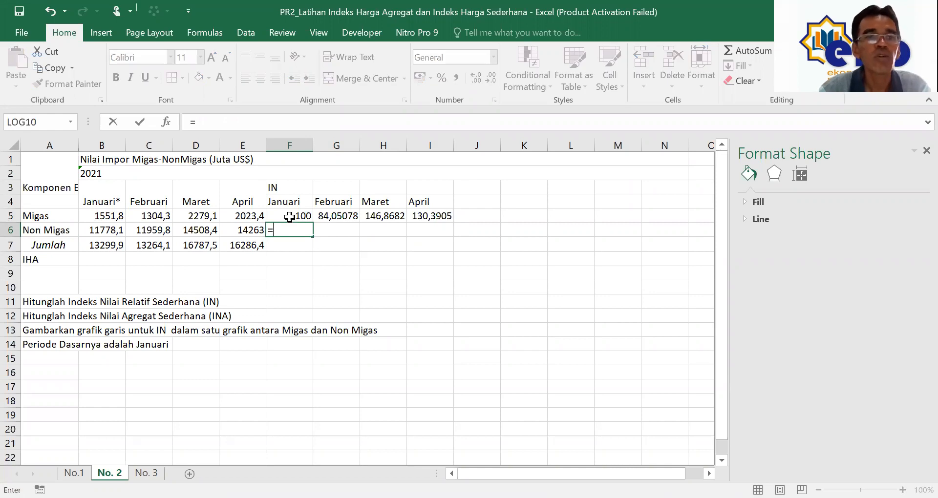
pyautogui.click(102, 230)
pyautogui.write('/')
pyautogui.click(112, 230)
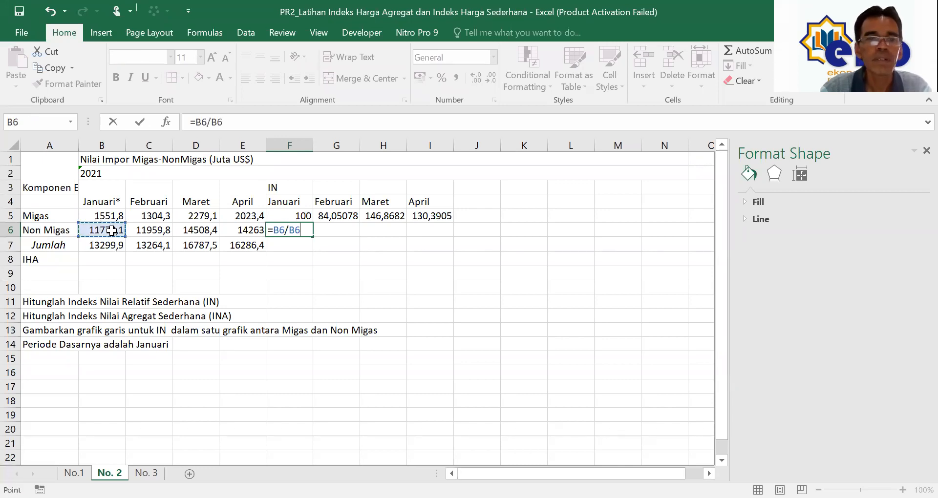
pyautogui.click(296, 231)
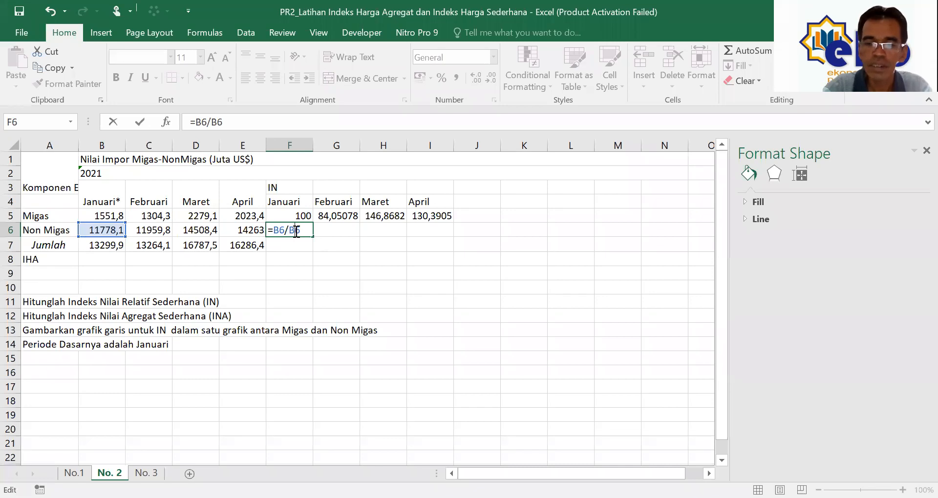
pyautogui.write('$')
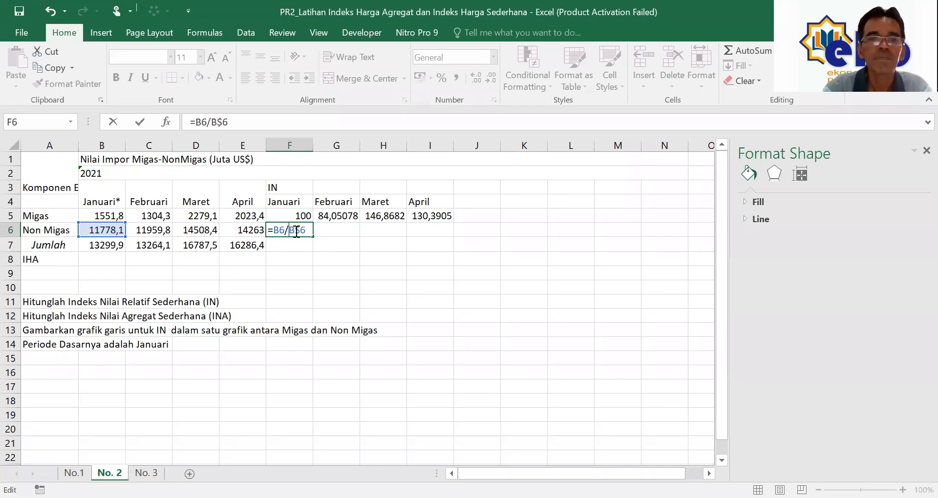
pyautogui.press('Left')
pyautogui.press('Left')
pyautogui.write('$6')
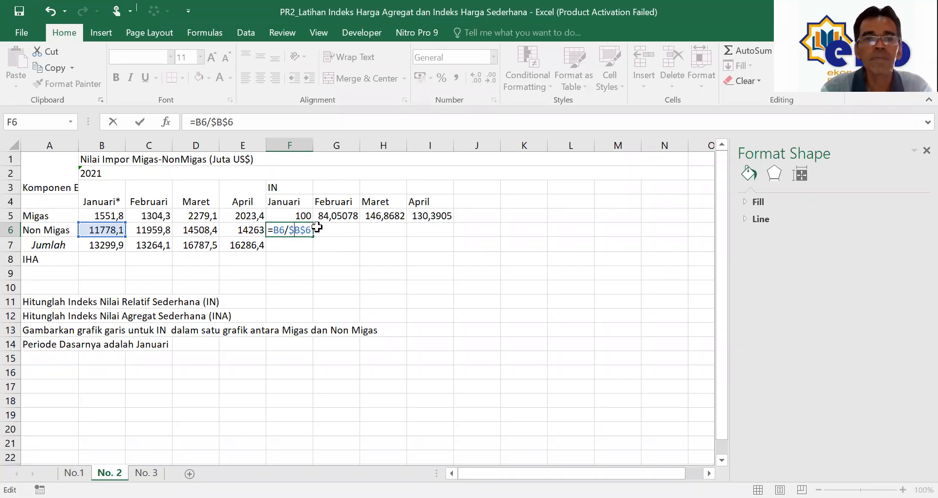
pyautogui.write('*100')
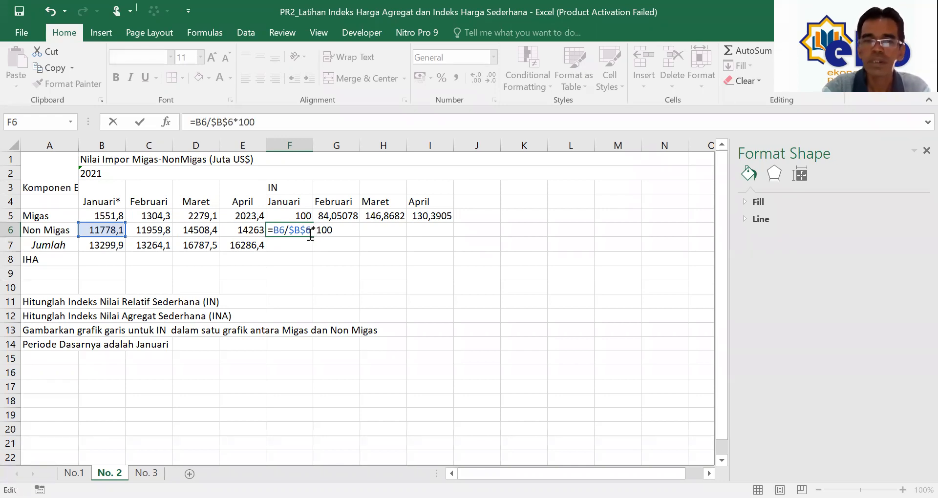
pyautogui.press('Return')
pyautogui.click(308, 234)
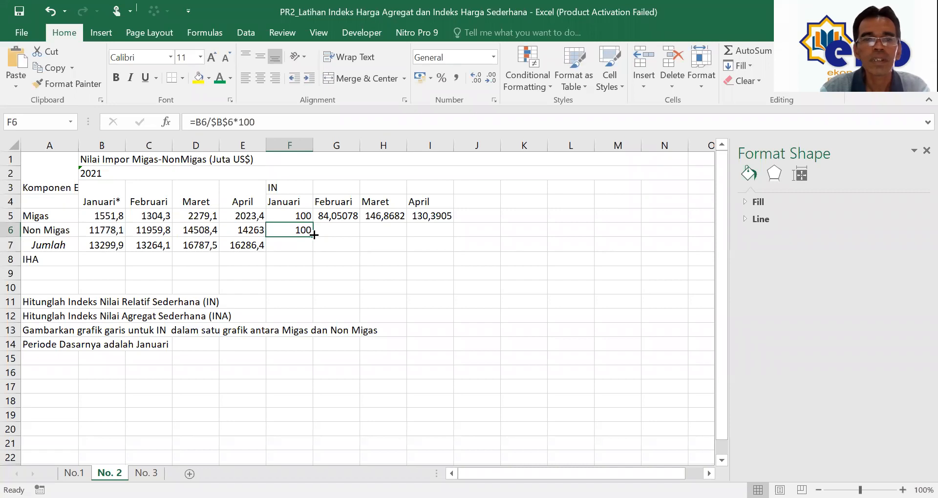
pyautogui.moveTo(314, 236); pyautogui.dragTo(434, 239)
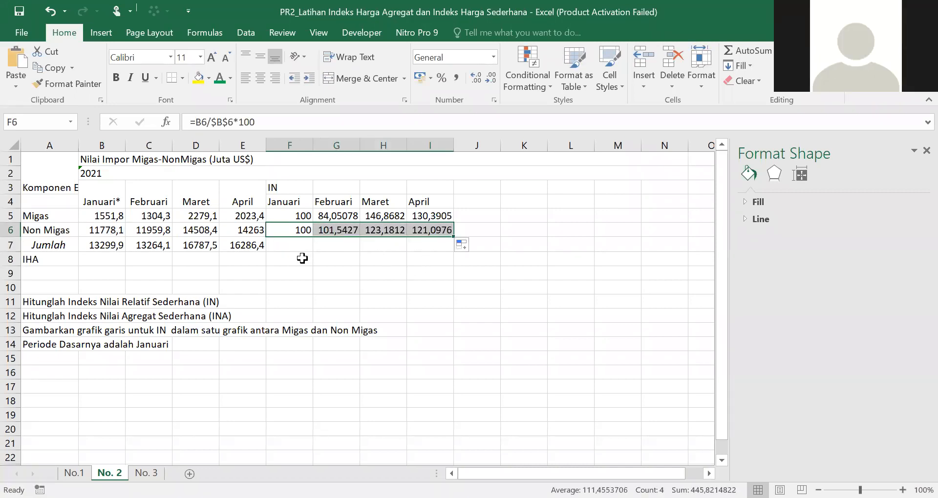
pyautogui.click(31, 258)
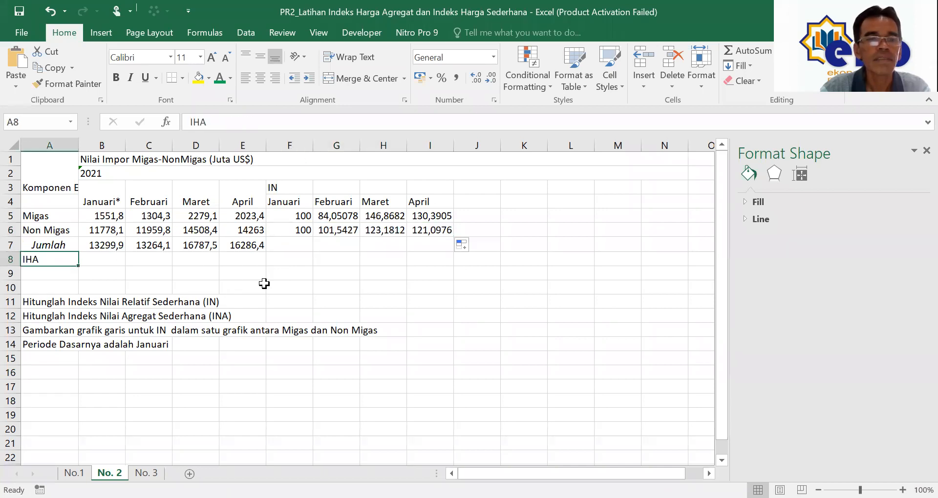
# Step: Enter =B7/B7*100 in B8 so January's IHA equals 100
pyautogui.click(300, 260)
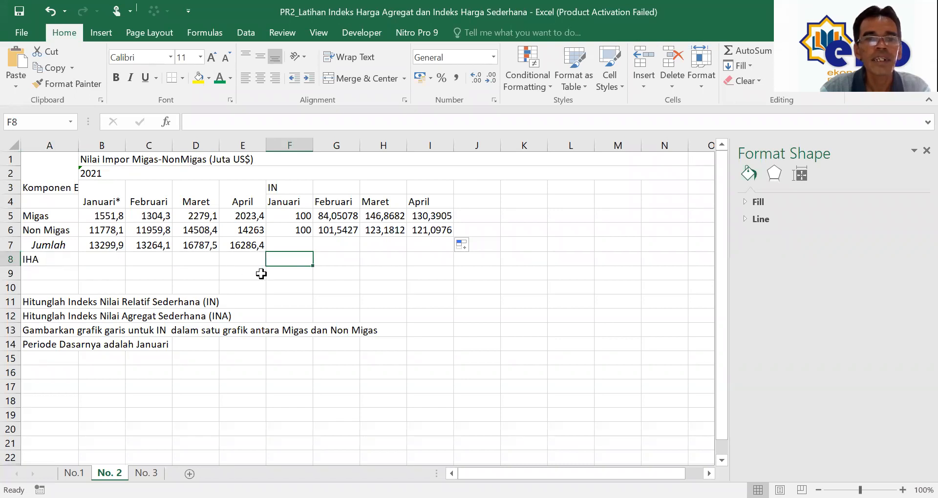
pyautogui.click(106, 261)
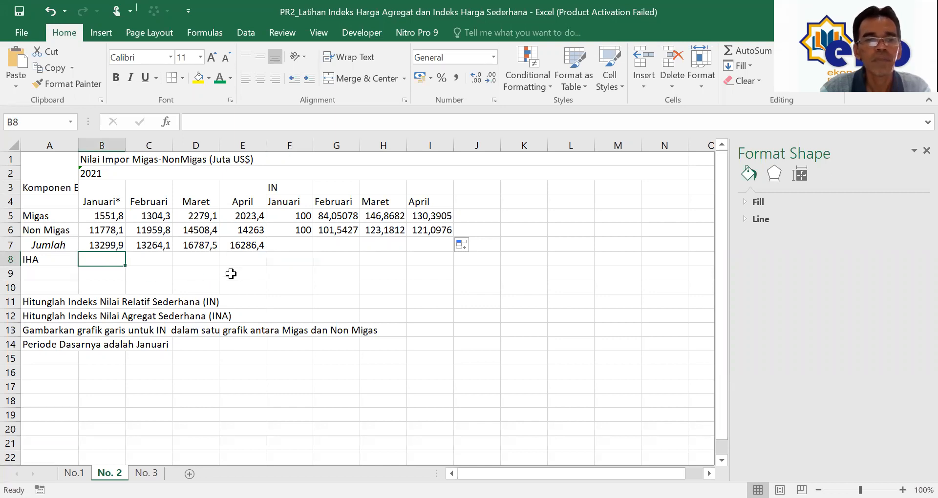
pyautogui.write('=')
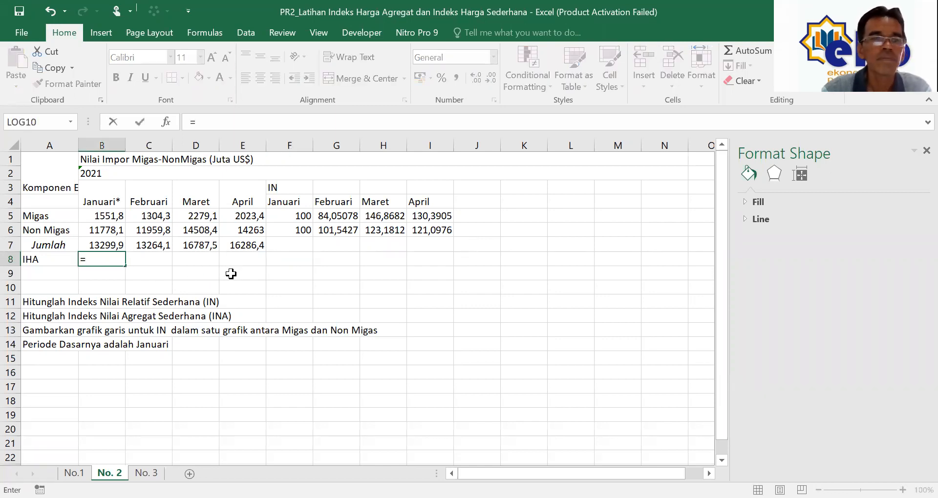
pyautogui.click(110, 245)
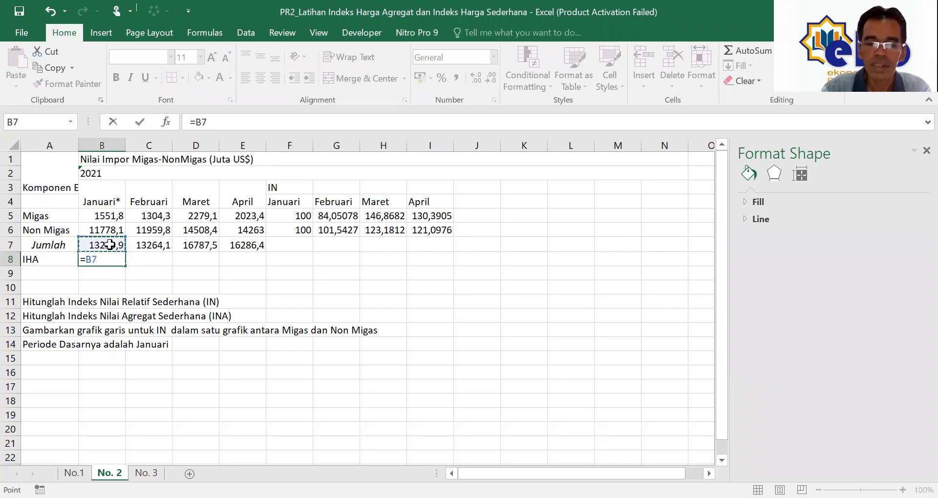
pyautogui.write('/')
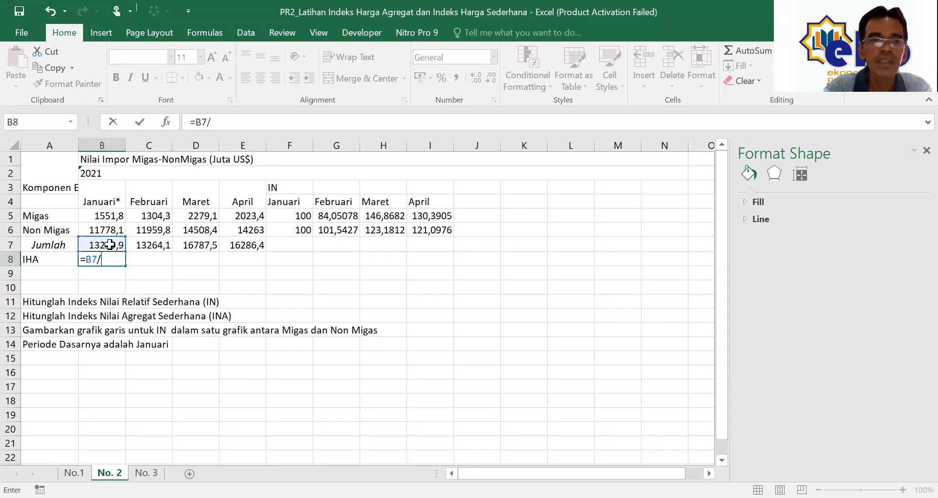
pyautogui.click(110, 245)
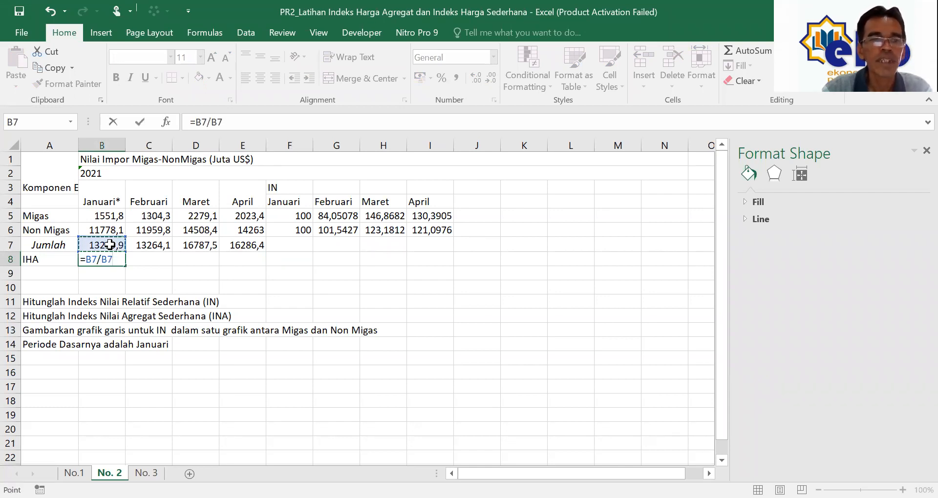
pyautogui.write('*100')
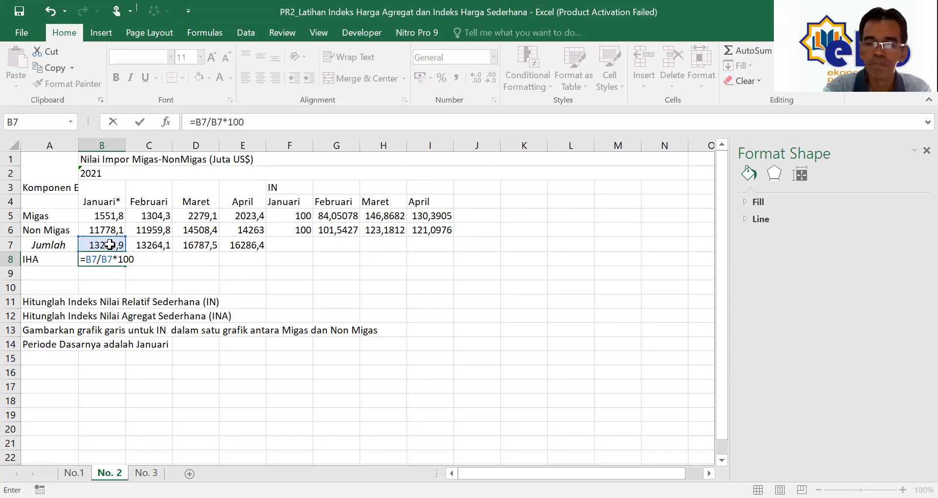
pyautogui.press('Return')
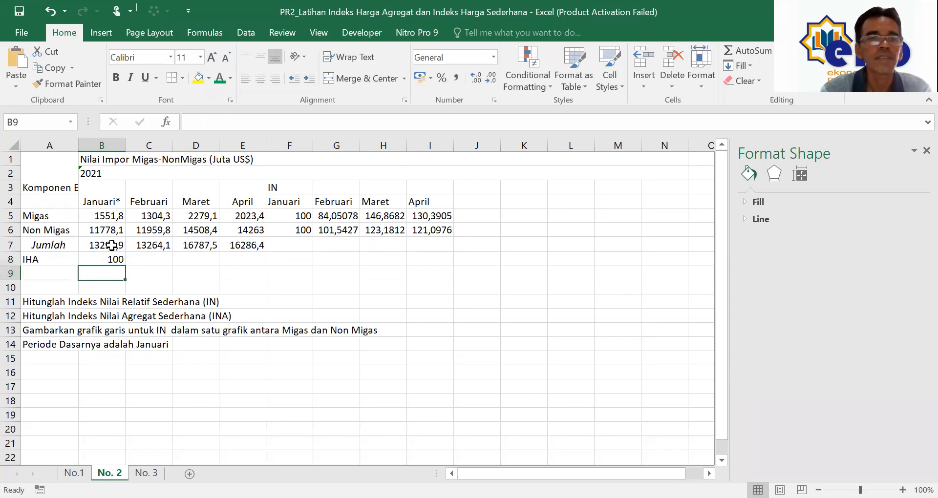
# Step: Enter =C7/$B$7*100 in C8 and fill it across to E8
pyautogui.click(156, 260)
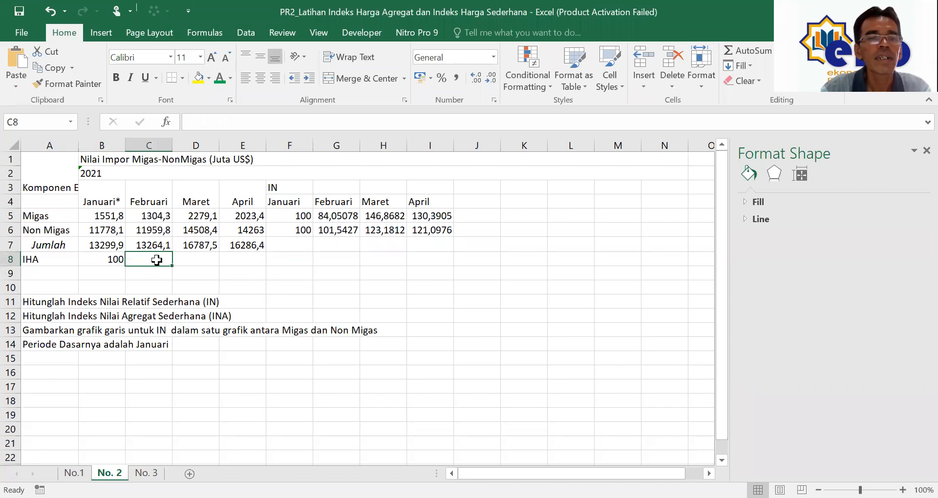
pyautogui.write('=')
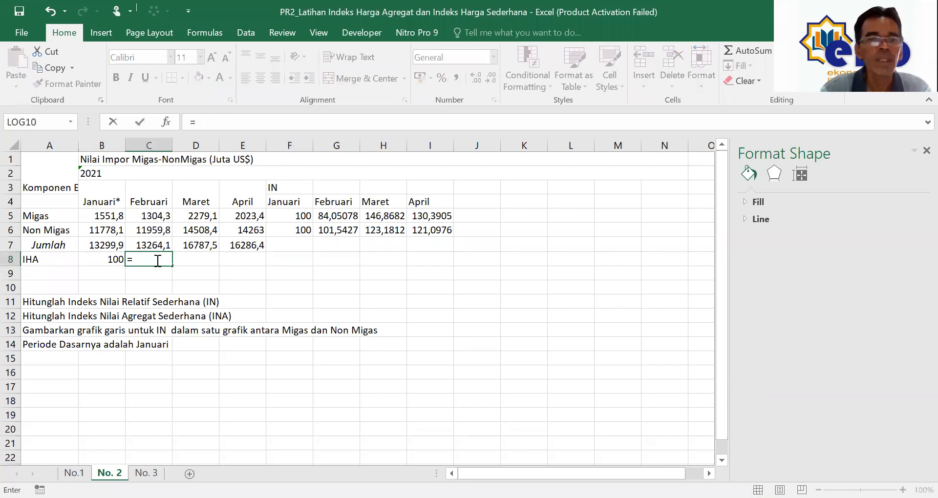
pyautogui.click(156, 246)
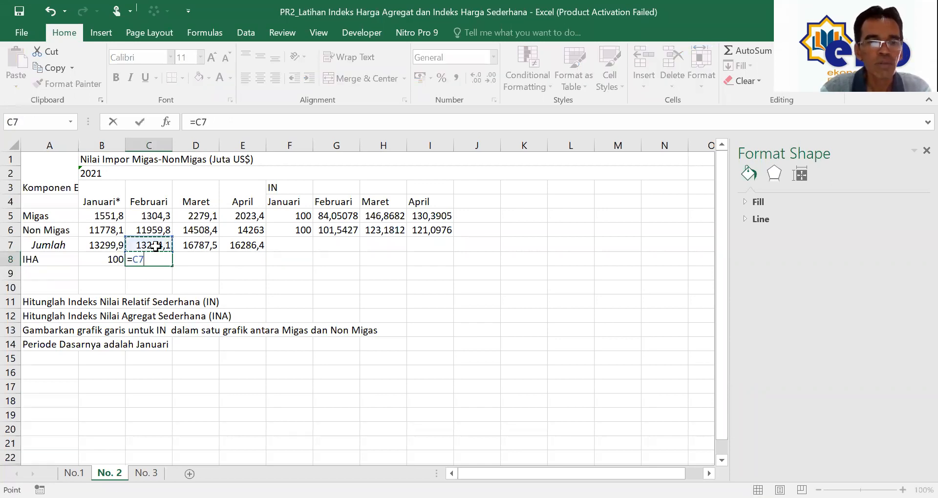
pyautogui.write('/')
pyautogui.click(115, 243)
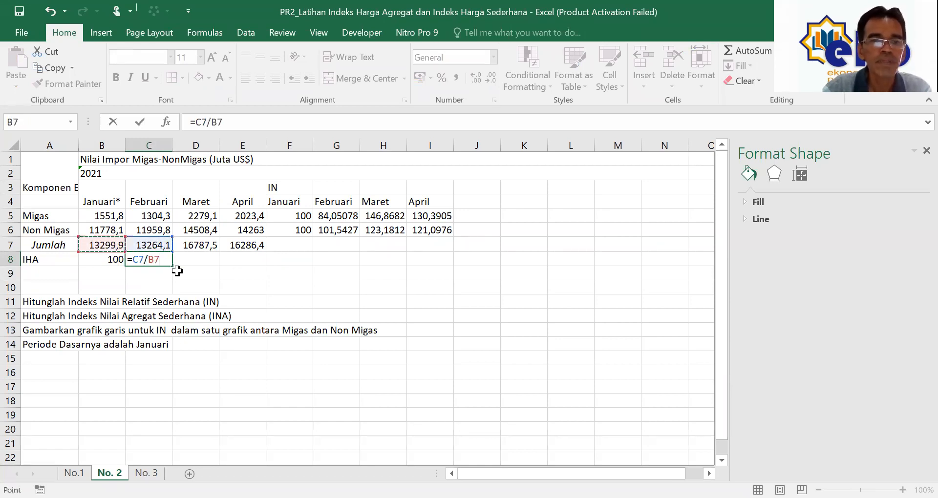
pyautogui.write('*10')
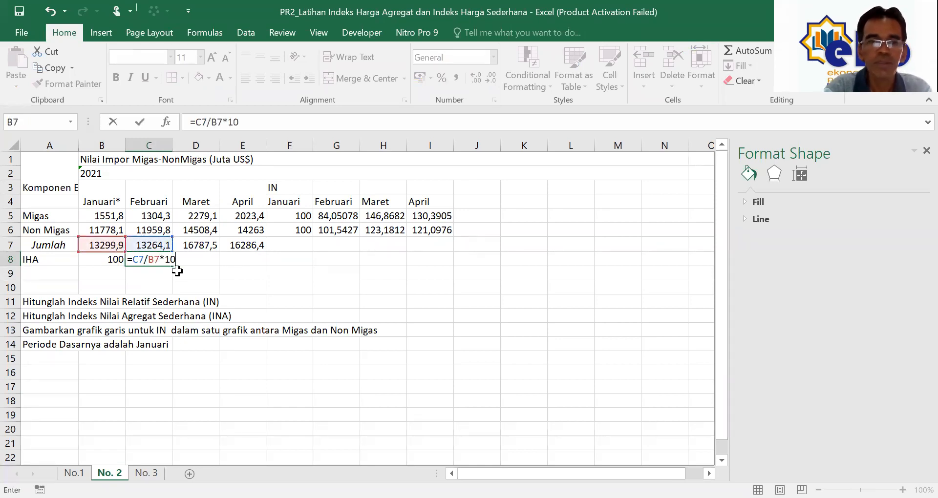
pyautogui.write('0')
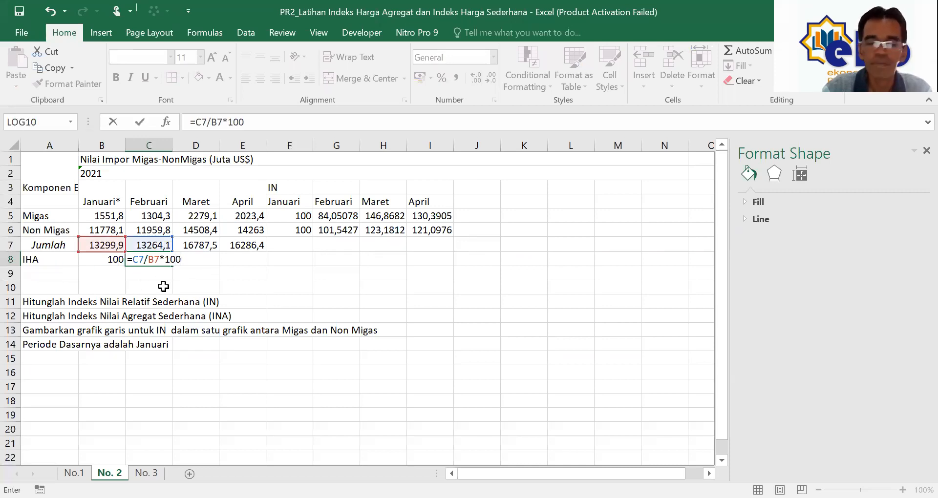
pyautogui.press('Return')
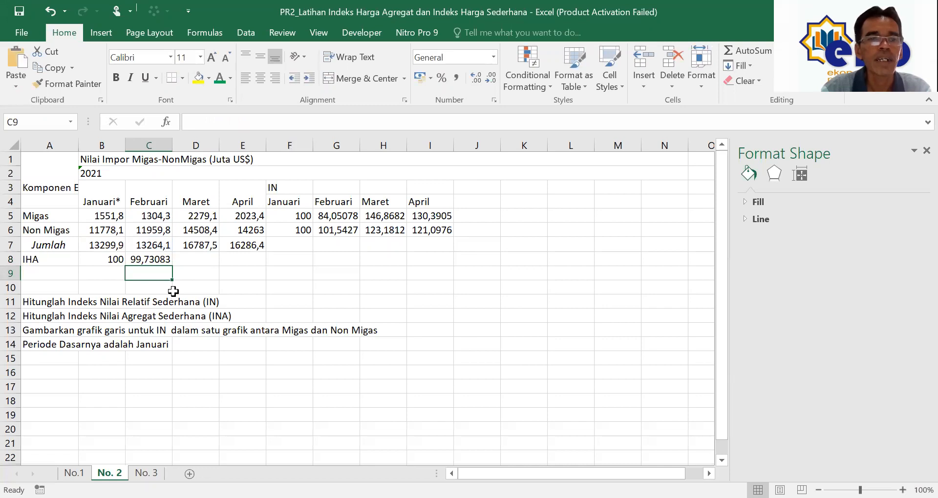
pyautogui.click(146, 258)
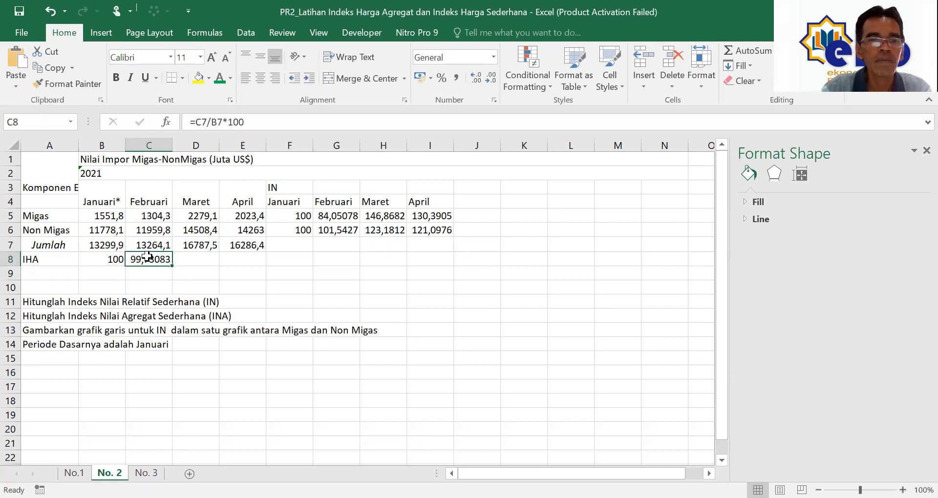
pyautogui.click(210, 122)
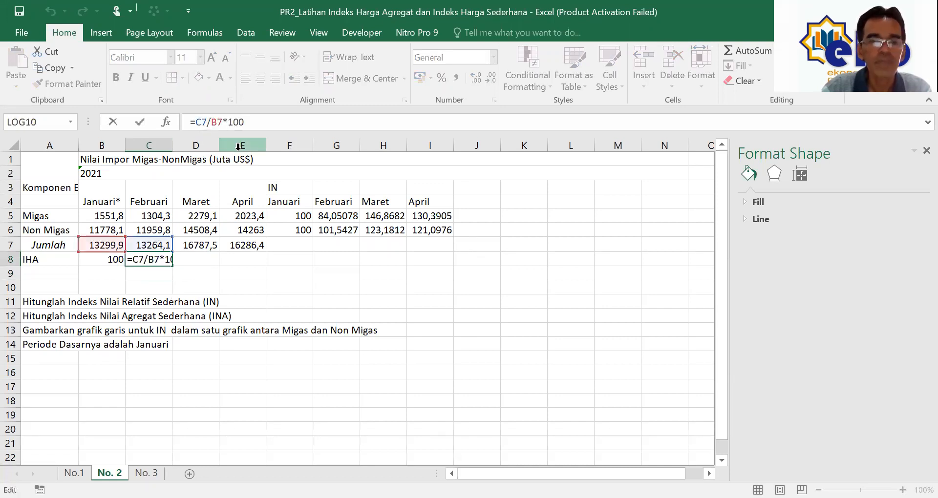
pyautogui.write('$B$')
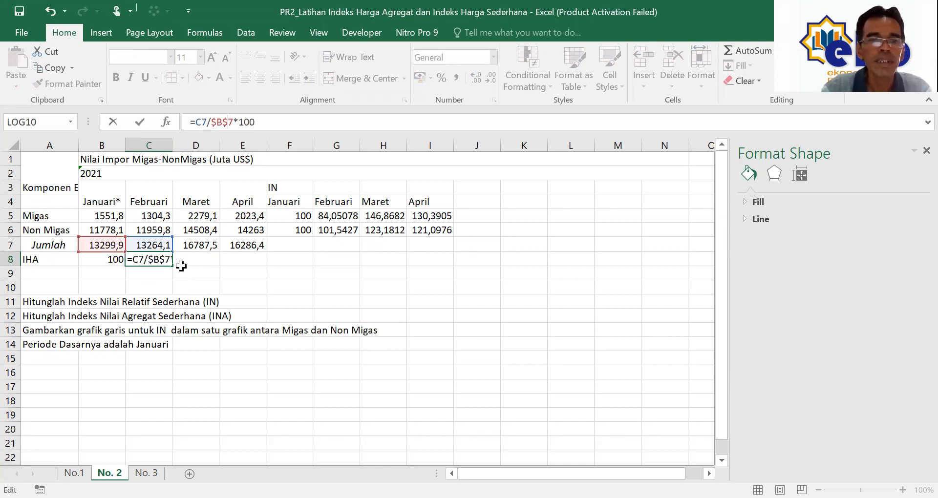
pyautogui.press('Return')
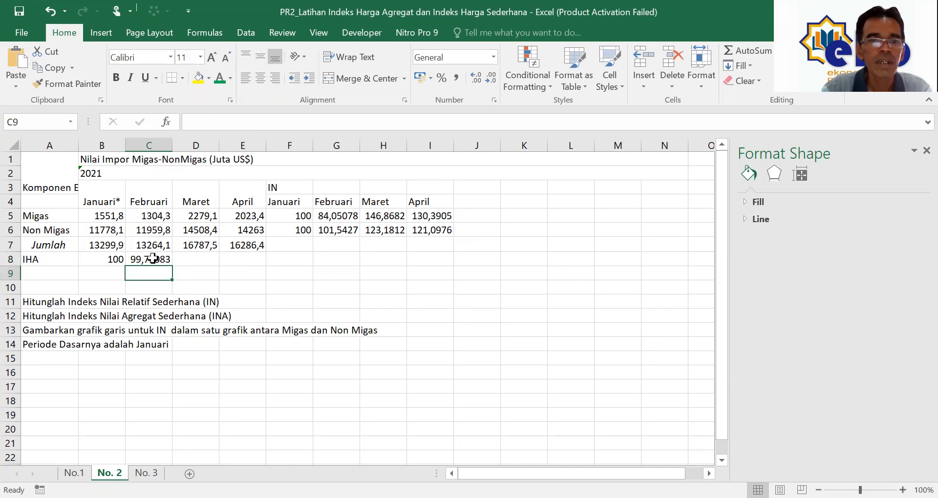
pyautogui.click(162, 266)
pyautogui.moveTo(172, 266); pyautogui.dragTo(252, 268)
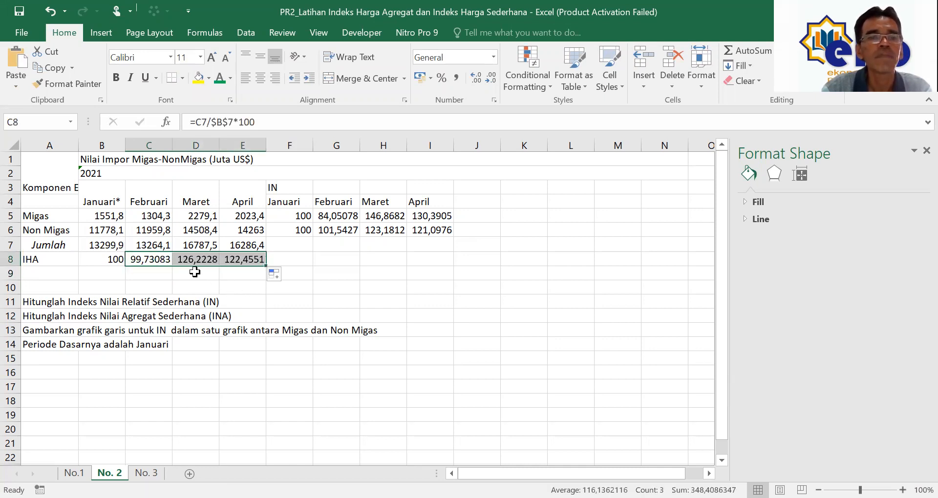
# Step: Format the IHA row B8:E8 as Number with 2 decimal places
pyautogui.moveTo(115, 261); pyautogui.dragTo(237, 260)
pyautogui.rightClick(237, 260)
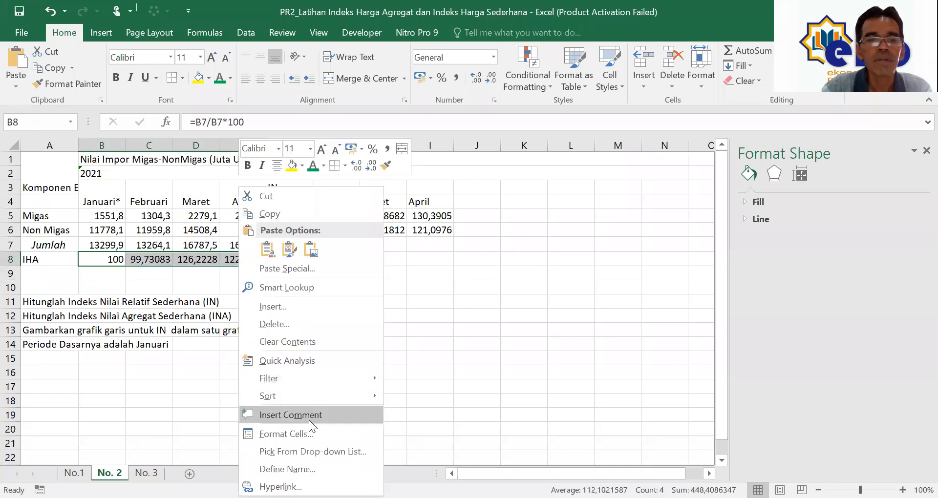
pyautogui.click(308, 434)
pyautogui.click(175, 213)
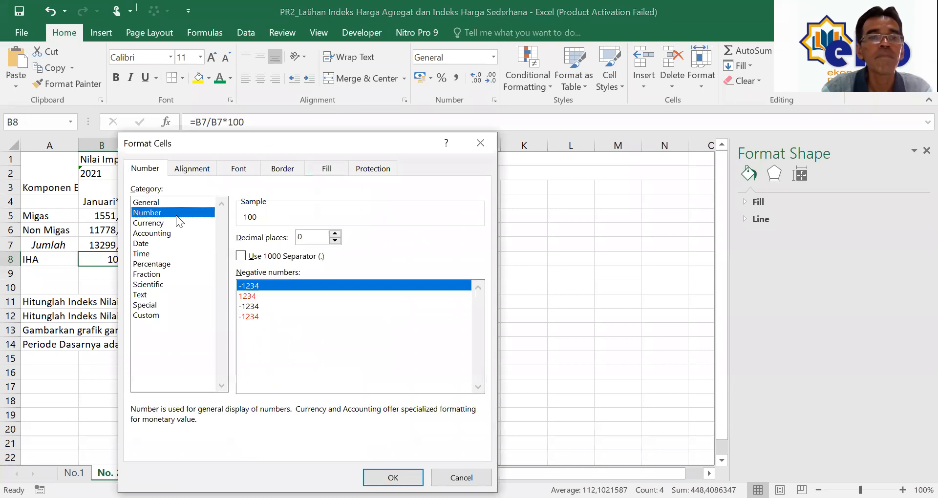
pyautogui.click(334, 234)
pyautogui.click(334, 234)
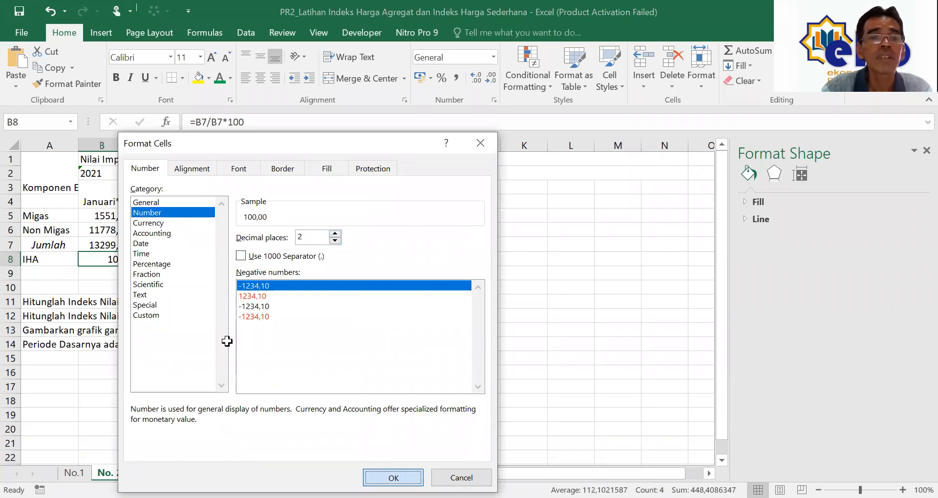
pyautogui.press('Return')
# Step: Format the index values F5:I6 as Number with 2 decimal places
pyautogui.moveTo(300, 216); pyautogui.dragTo(434, 223)
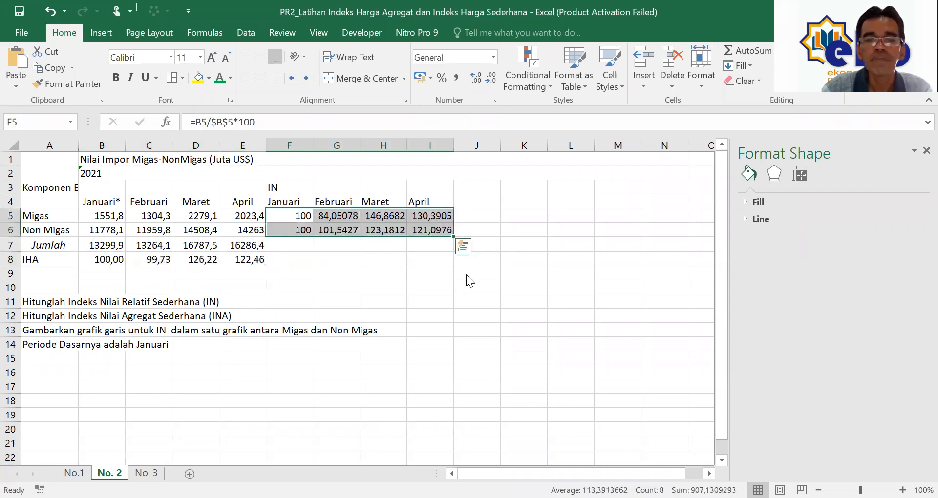
pyautogui.rightClick(434, 224)
pyautogui.press('Return')
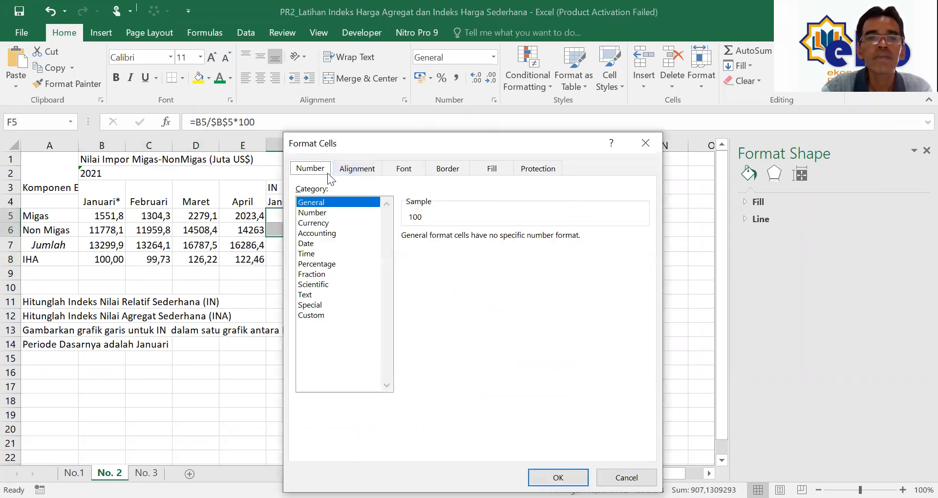
pyautogui.click(313, 213)
pyautogui.click(499, 234)
pyautogui.click(499, 234)
pyautogui.click(556, 472)
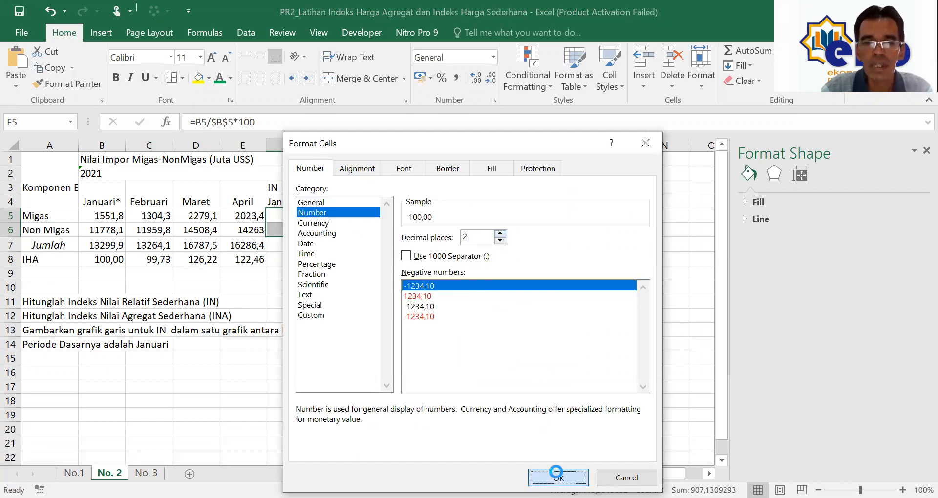
pyautogui.click(432, 424)
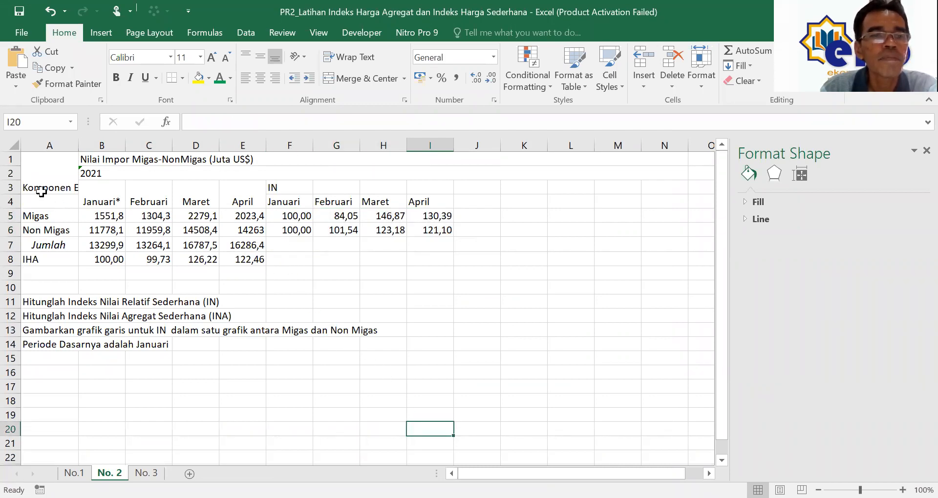
# Step: Unmerge the title and year rows at the top of the table
pyautogui.moveTo(43, 185); pyautogui.dragTo(232, 271)
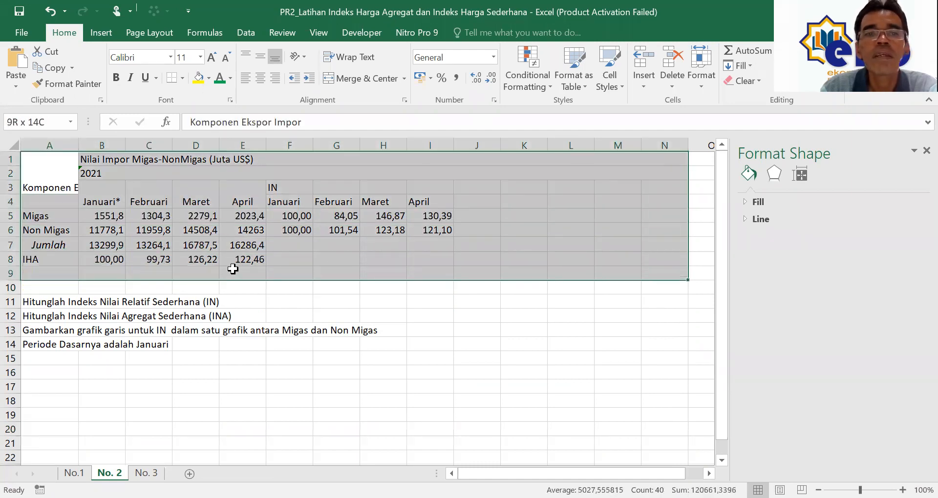
pyautogui.click(317, 288)
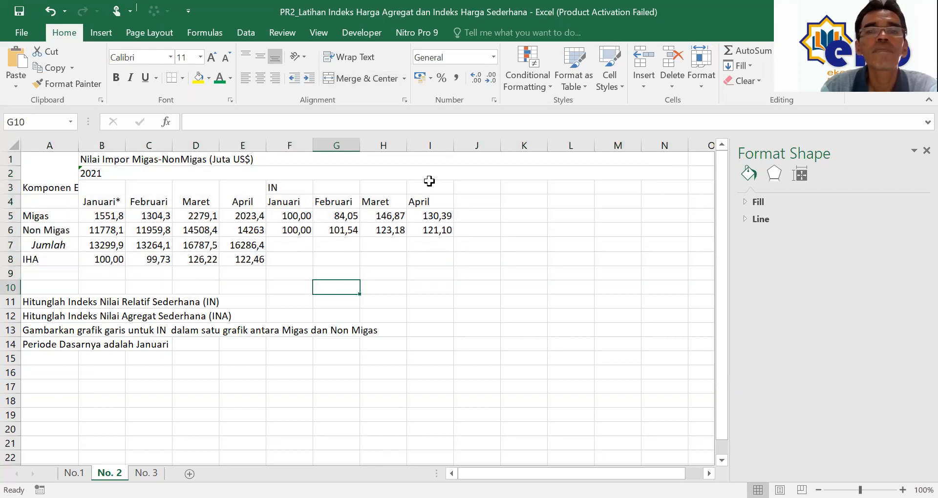
pyautogui.moveTo(210, 164); pyautogui.dragTo(199, 167)
pyautogui.click(333, 77)
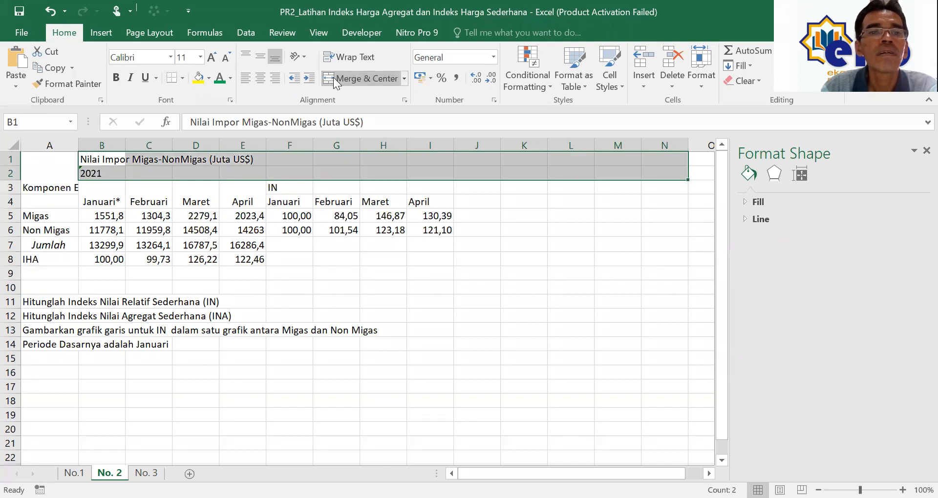
pyautogui.click(335, 171)
# Step: Apply All Borders to the table range A1:I8
pyautogui.moveTo(63, 161); pyautogui.dragTo(429, 264)
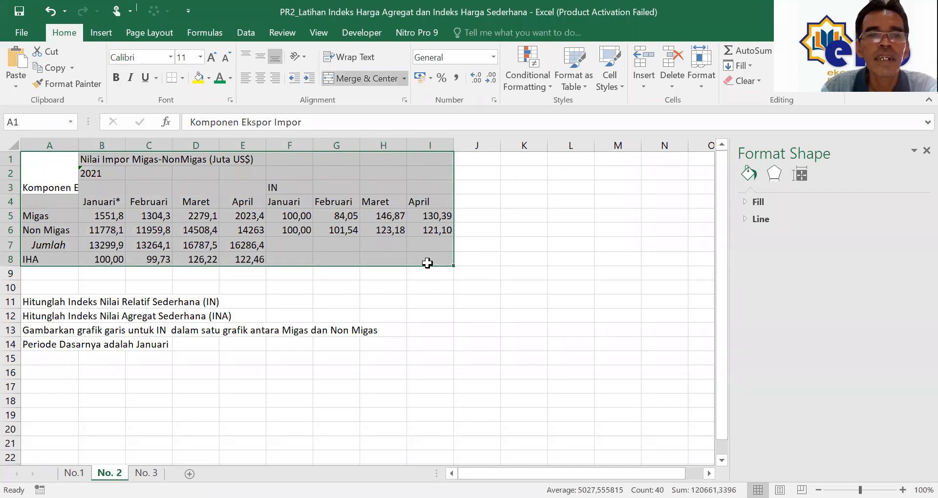
pyautogui.click(461, 314)
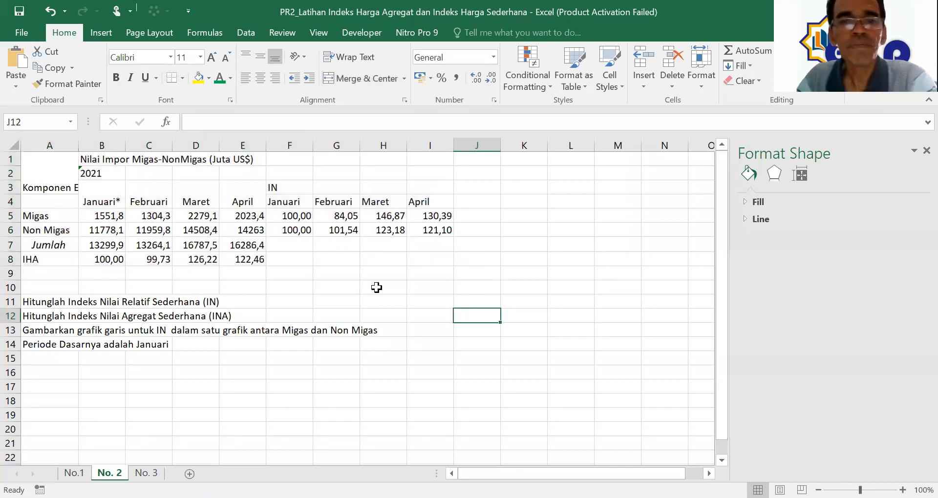
pyautogui.moveTo(57, 170); pyautogui.dragTo(420, 262)
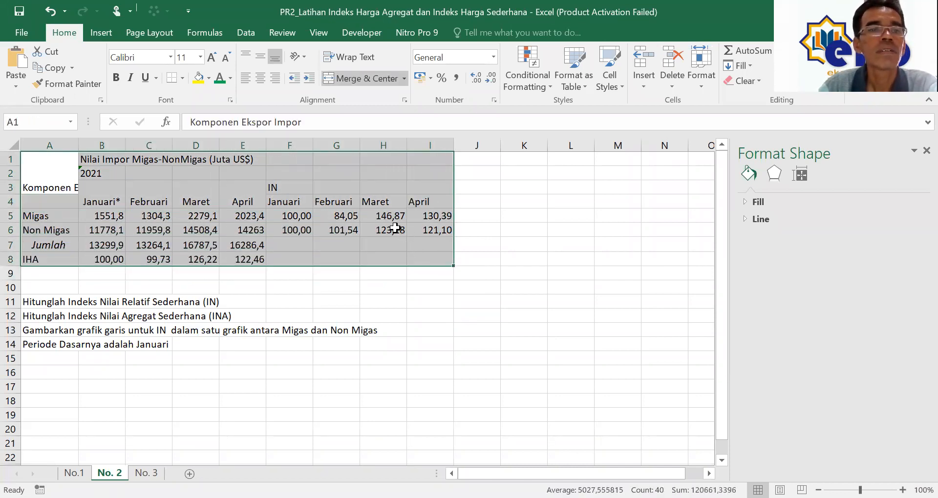
pyautogui.click(183, 79)
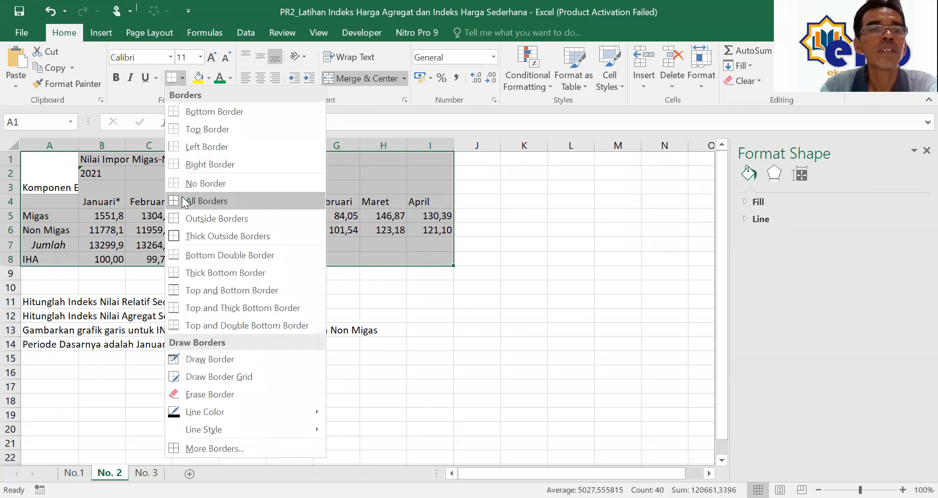
pyautogui.click(183, 200)
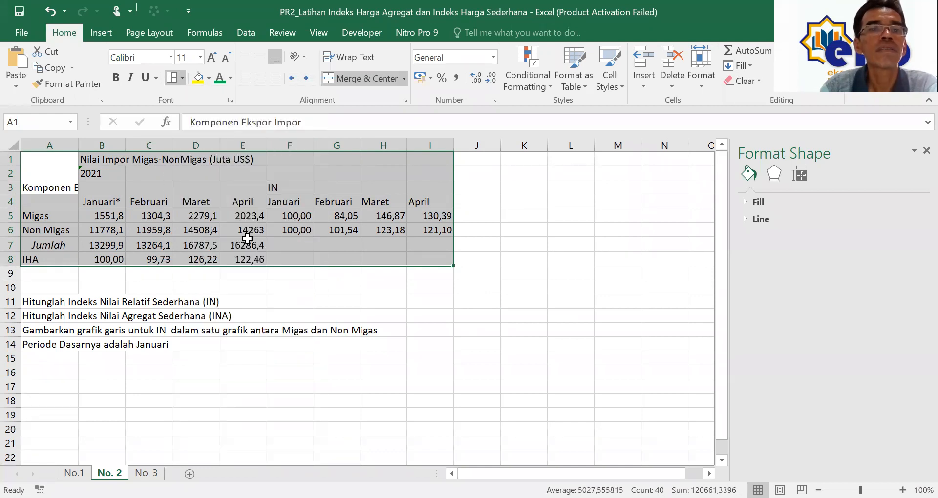
# Step: Merge F1:I3 into one header cell above the index columns
pyautogui.click(281, 274)
pyautogui.moveTo(289, 188); pyautogui.dragTo(416, 187)
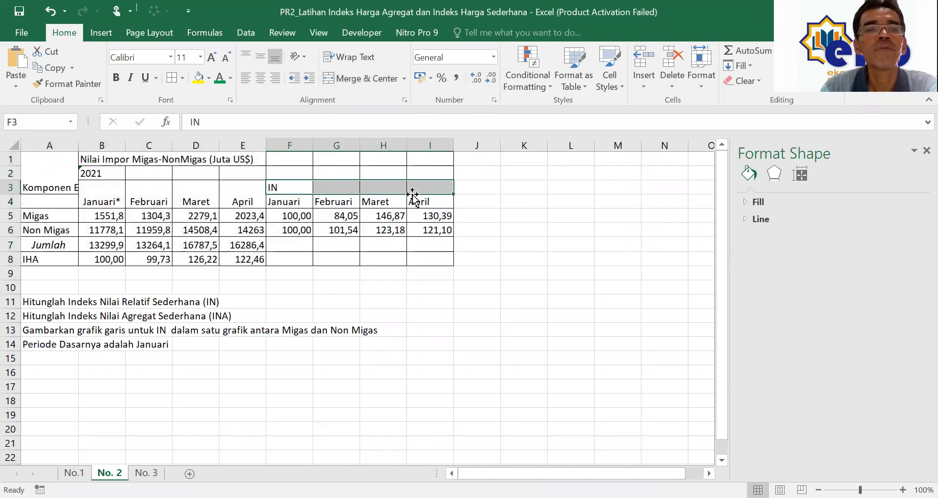
pyautogui.click(326, 78)
pyautogui.click(384, 215)
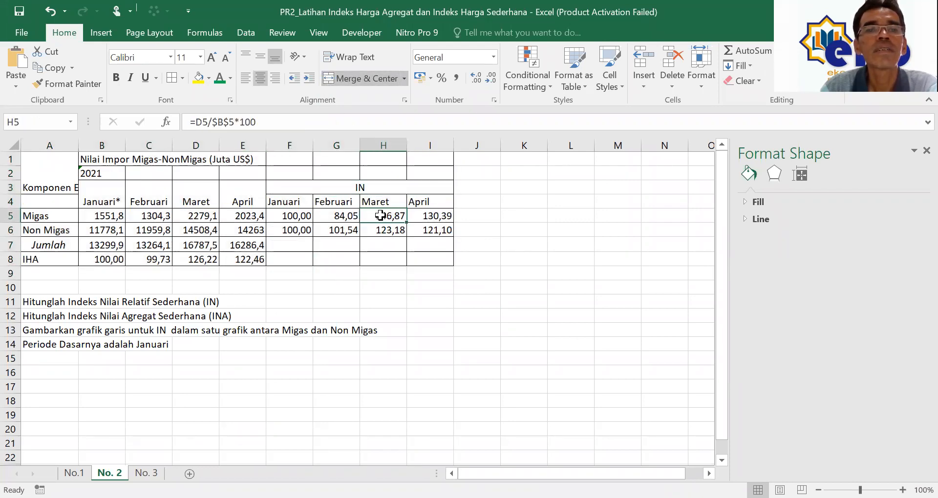
pyautogui.moveTo(304, 155); pyautogui.dragTo(387, 188)
pyautogui.rightClick(388, 177)
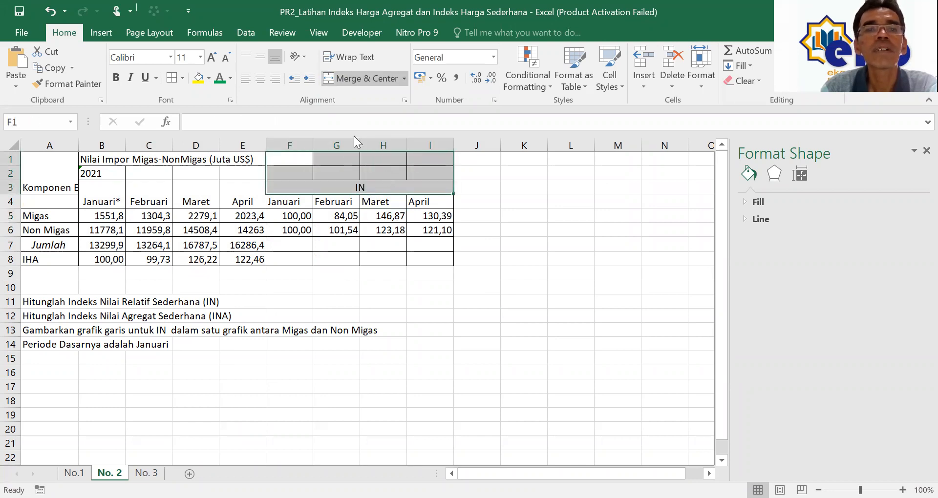
pyautogui.click(326, 81)
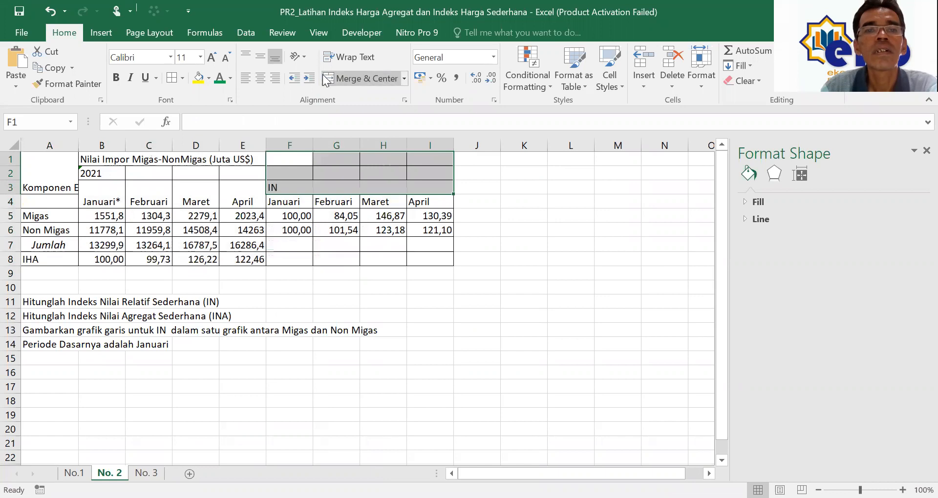
pyautogui.click(330, 77)
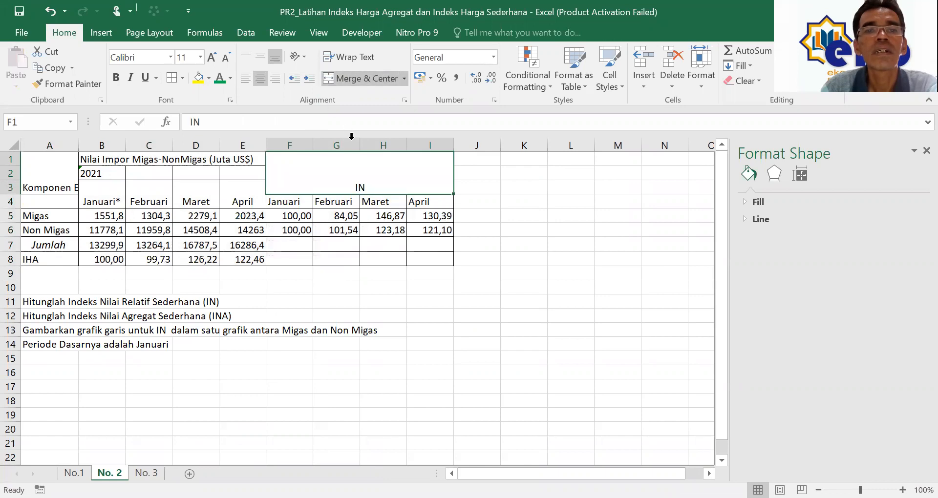
pyautogui.click(456, 242)
# Step: Retitle the merged header 'Indeks Harga Ralatif Sederhana (%)'
pyautogui.click(373, 188)
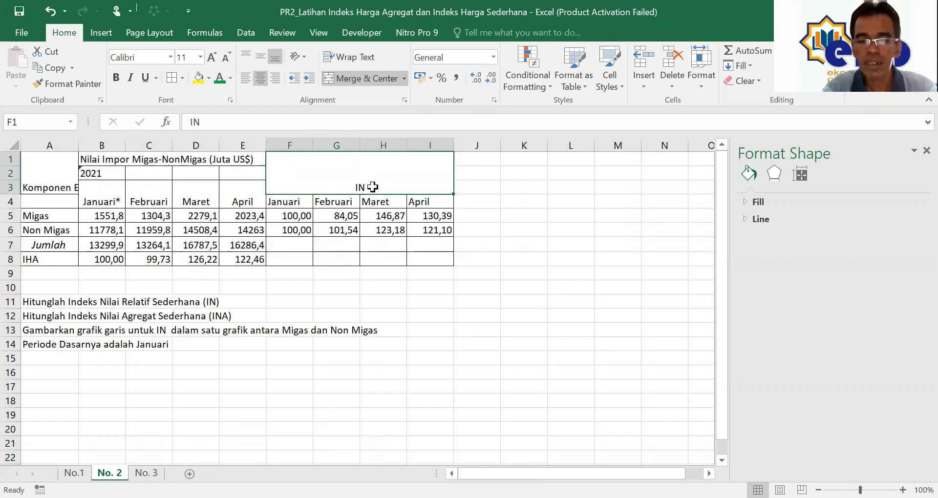
pyautogui.write('Indeks')
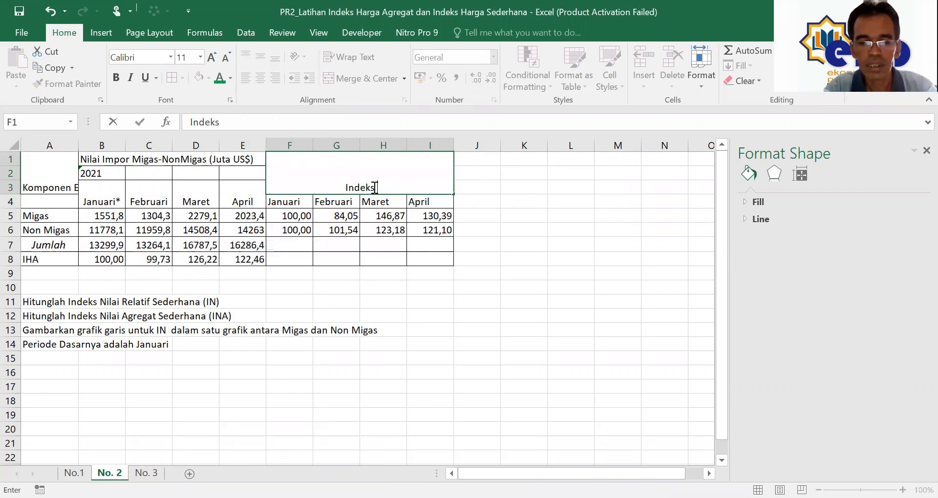
pyautogui.write(' Har')
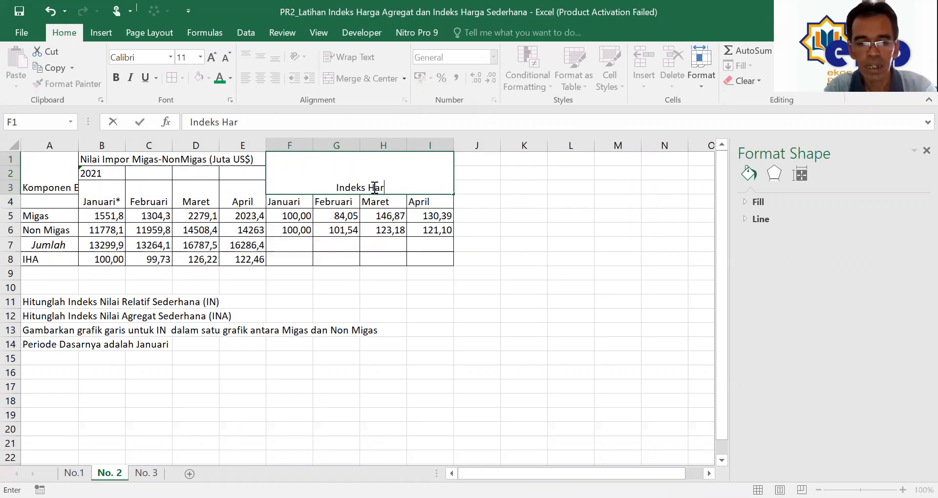
pyautogui.write('ga Ra')
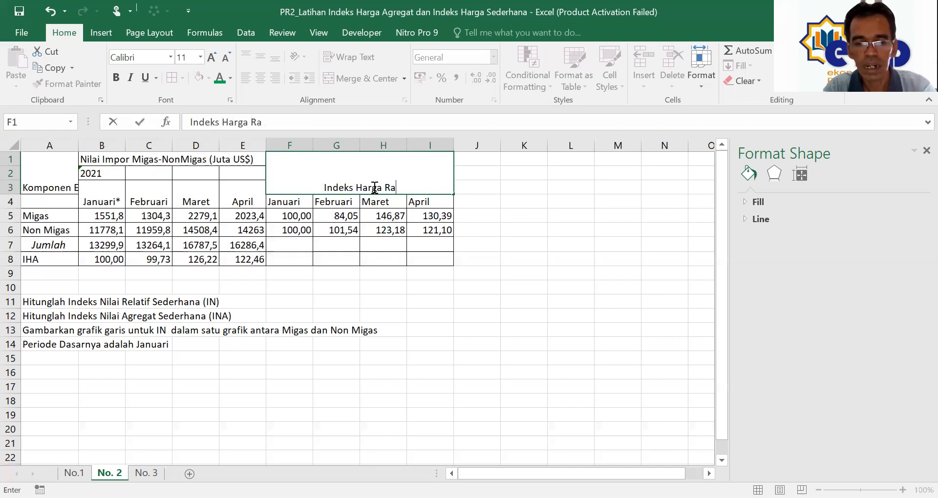
pyautogui.write('latif Sederahan')
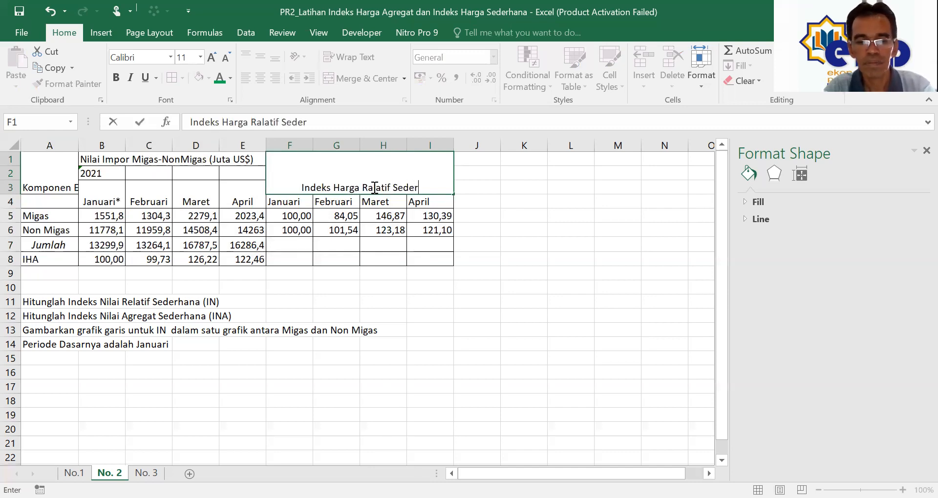
pyautogui.press('BackSpace')
pyautogui.press('BackSpace')
pyautogui.press('BackSpace')
pyautogui.press('BackSpace')
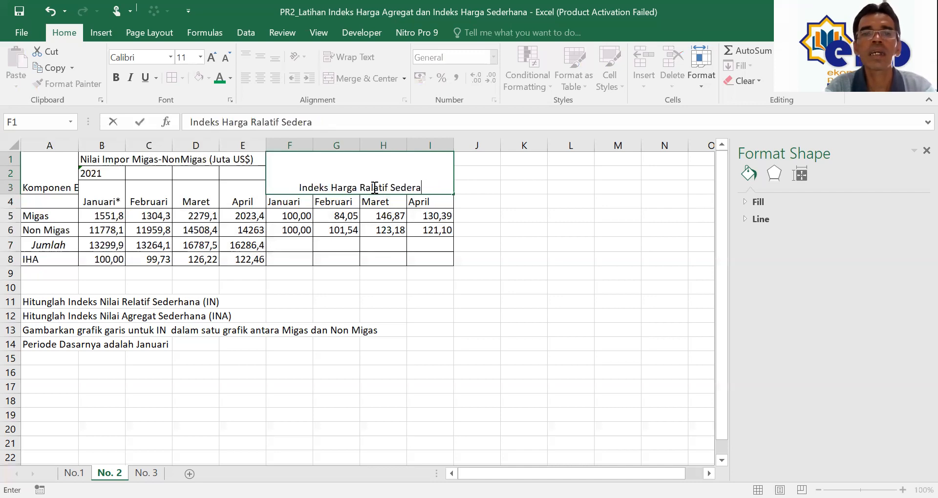
pyautogui.write('han')
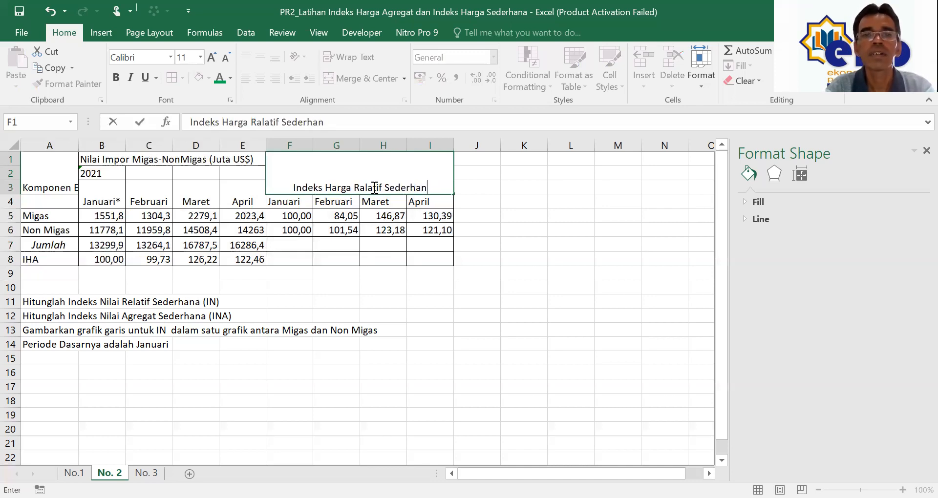
pyautogui.write('a (%)')
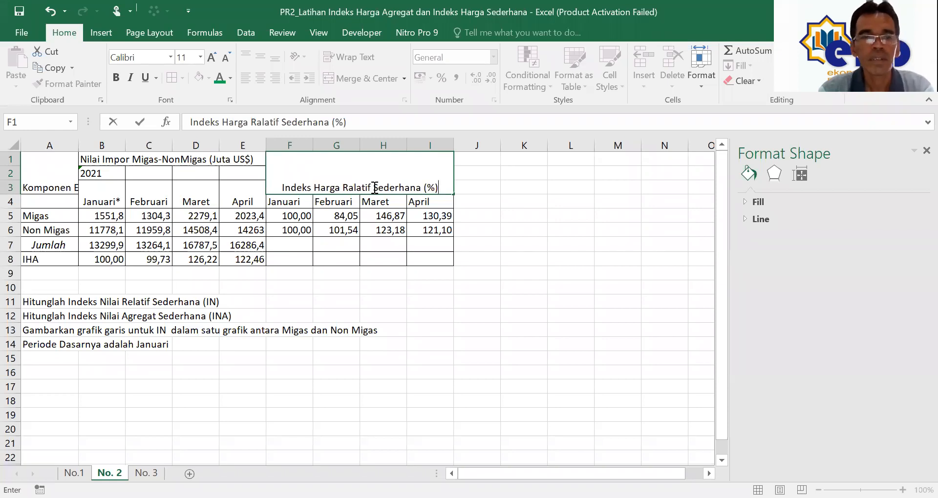
pyautogui.click(411, 217)
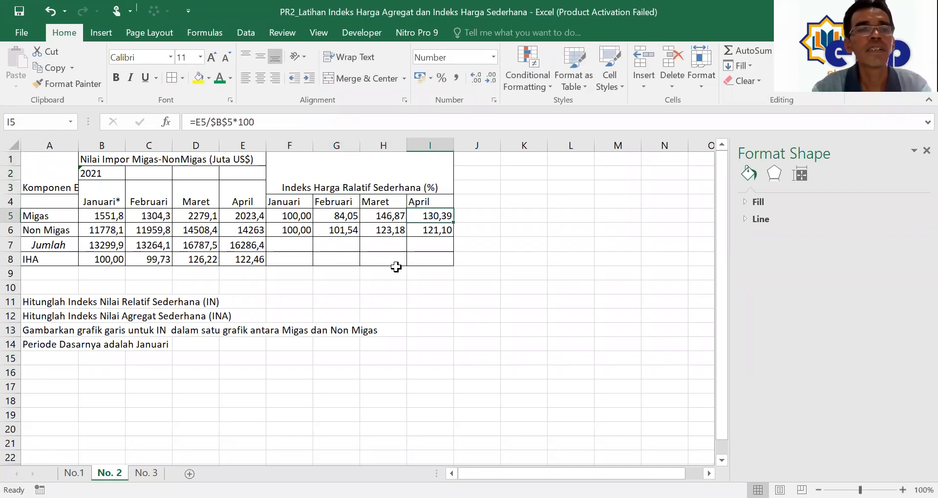
# Step: Type the source note 'Sumber: Badan Pusat Statistik, 2021' in A9 below the table
pyautogui.click(39, 258)
pyautogui.click(34, 272)
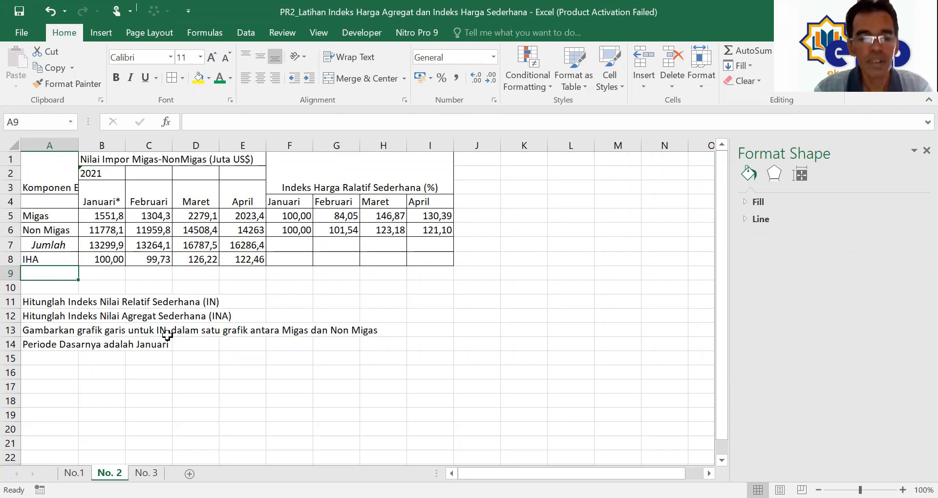
pyautogui.write('Sumber: B')
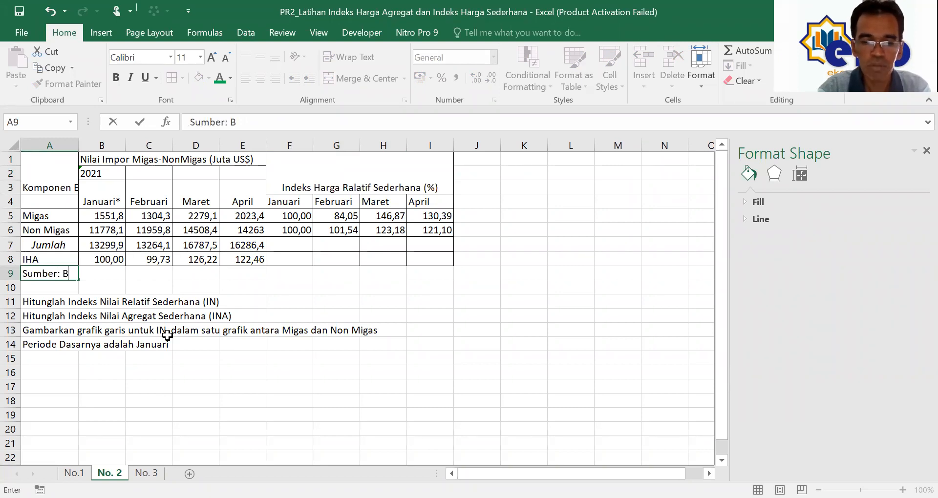
pyautogui.write('adan ')
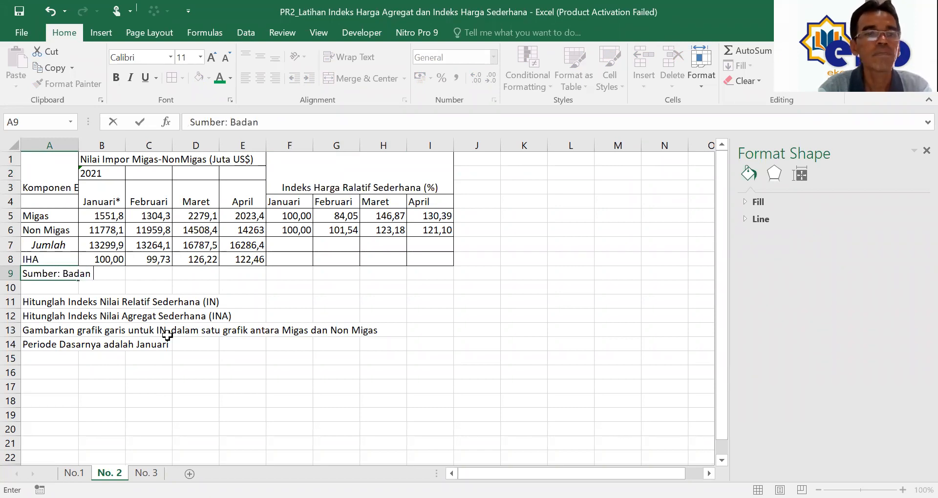
pyautogui.write('Pusat Statistik, 2021')
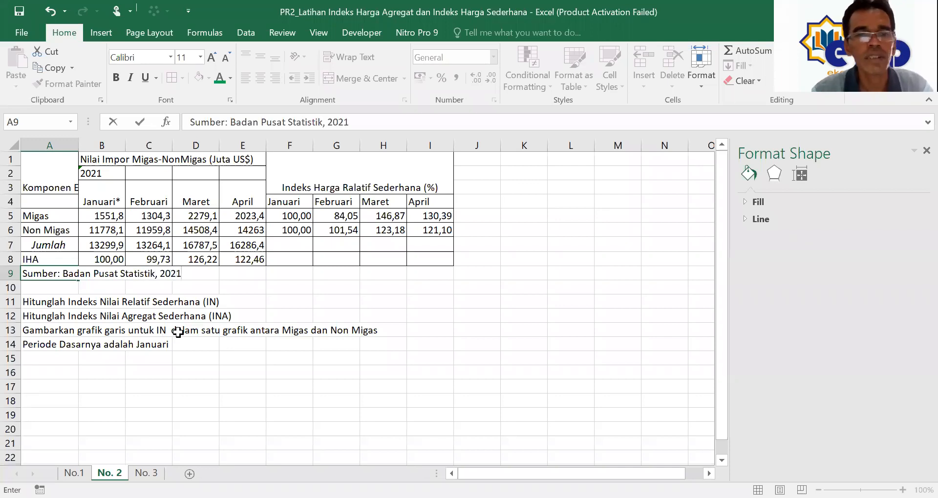
pyautogui.click(336, 287)
pyautogui.click(379, 181)
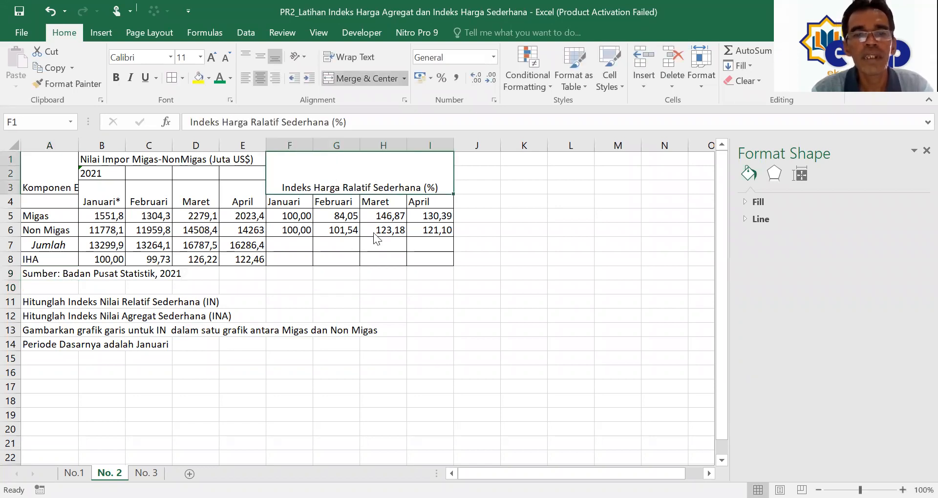
# Step: Set the merged index header's vertical alignment to Center in Format Cells
pyautogui.rightClick(333, 176)
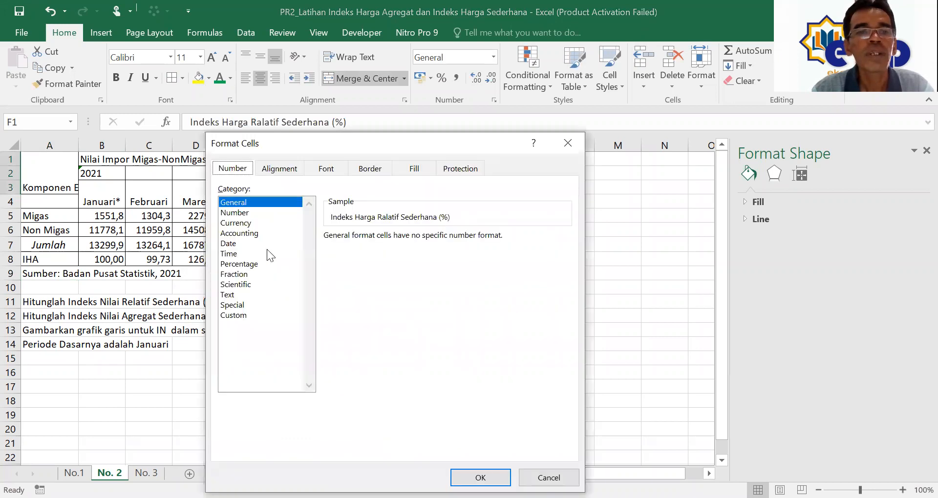
pyautogui.click(273, 169)
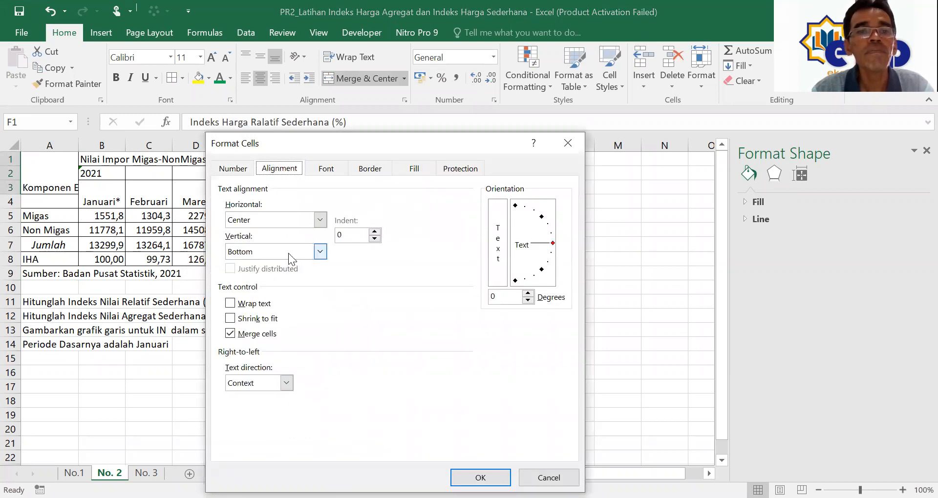
pyautogui.click(320, 252)
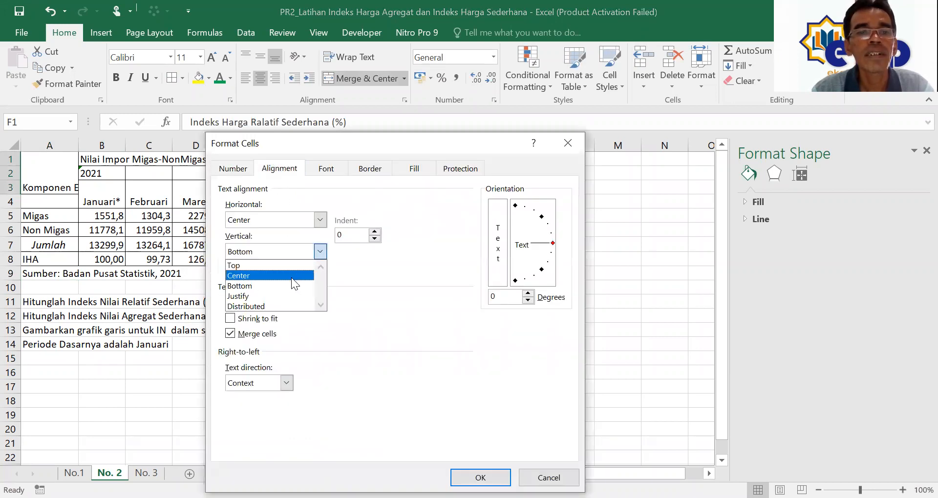
pyautogui.click(291, 277)
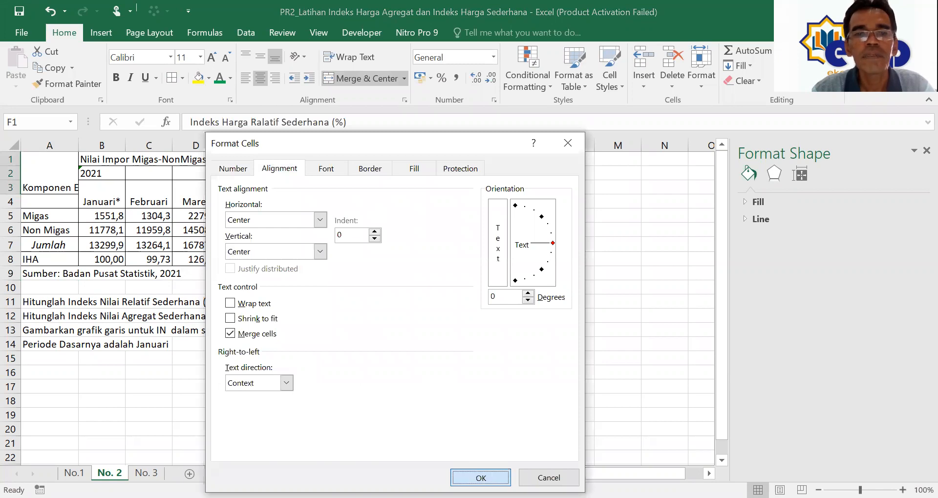
pyautogui.click(481, 477)
pyautogui.click(523, 329)
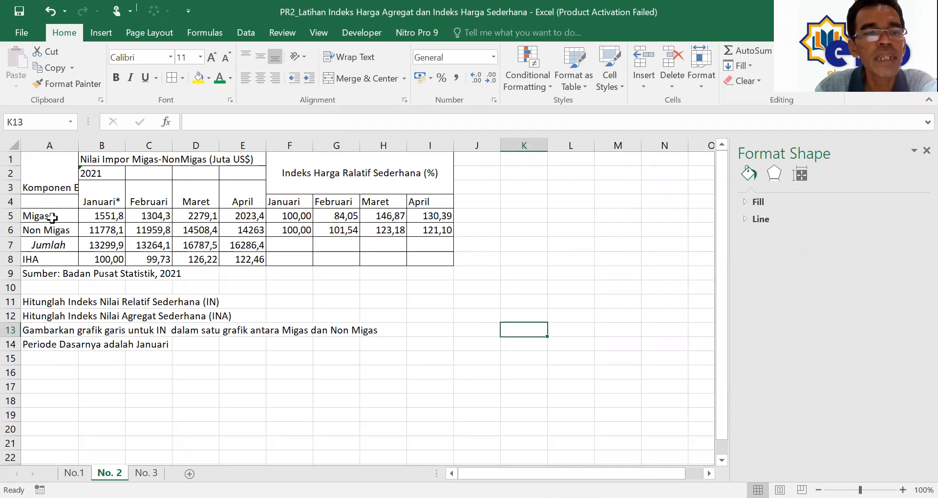
# Step: Insert a 2-D line chart of F5:I6 and open its category axis label settings
pyautogui.moveTo(293, 215); pyautogui.dragTo(422, 227)
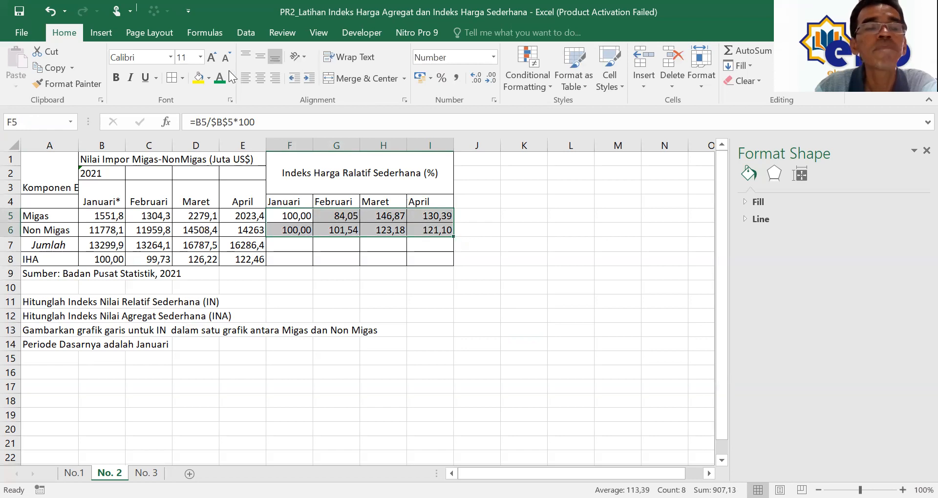
pyautogui.click(100, 33)
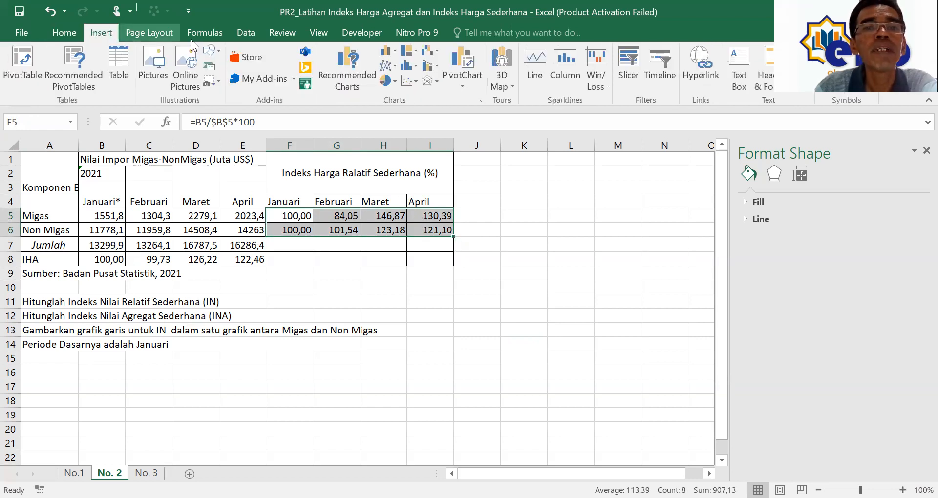
pyautogui.click(396, 66)
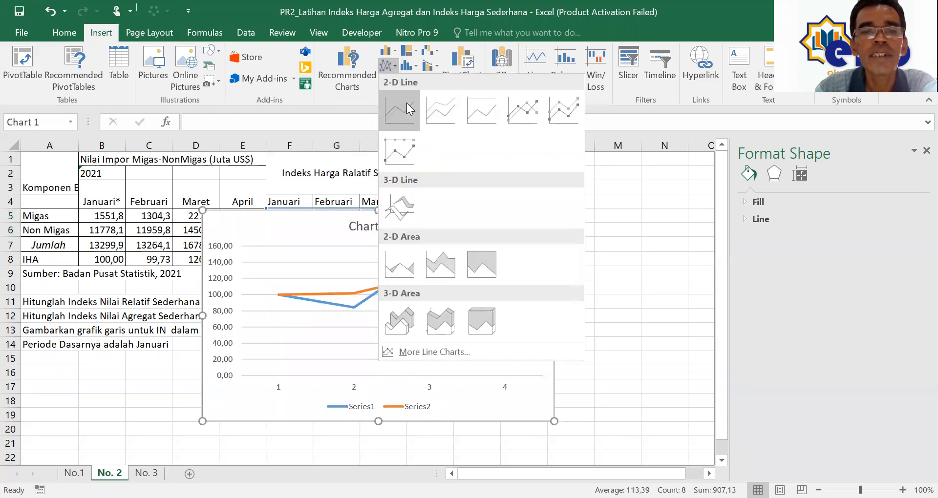
pyautogui.click(406, 104)
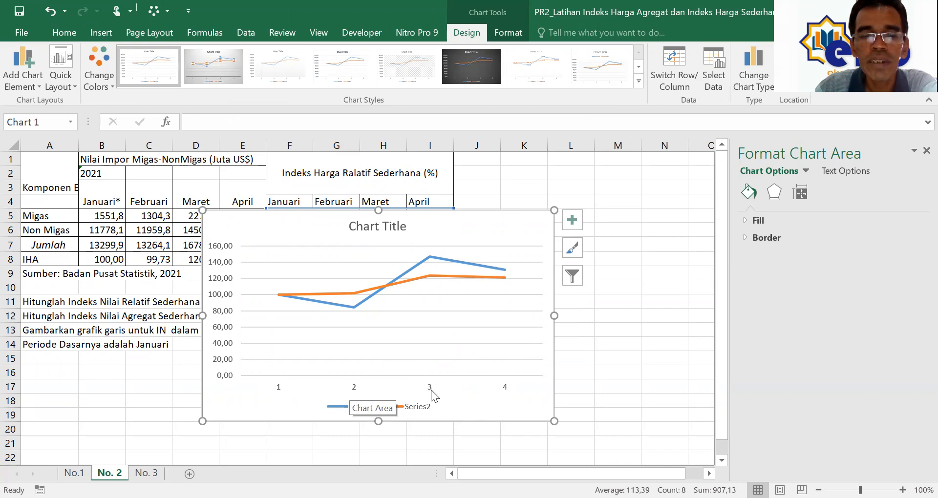
pyautogui.click(573, 276)
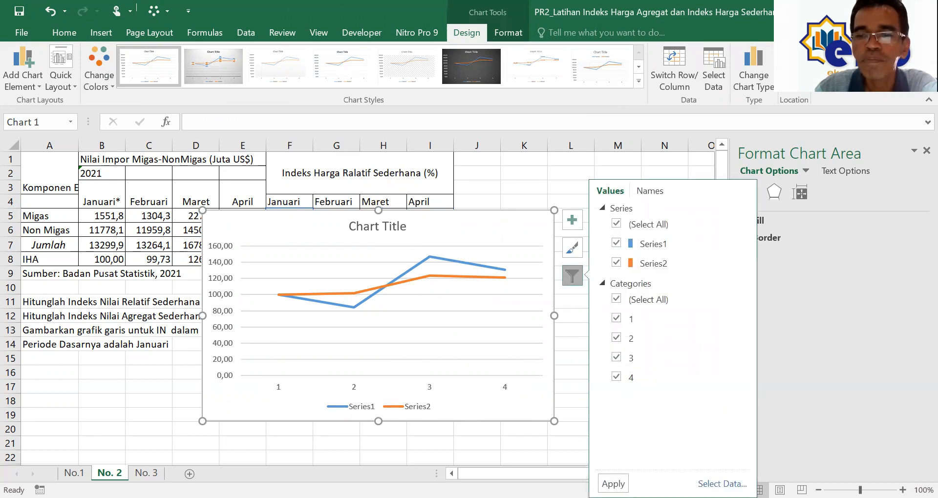
pyautogui.click(330, 143)
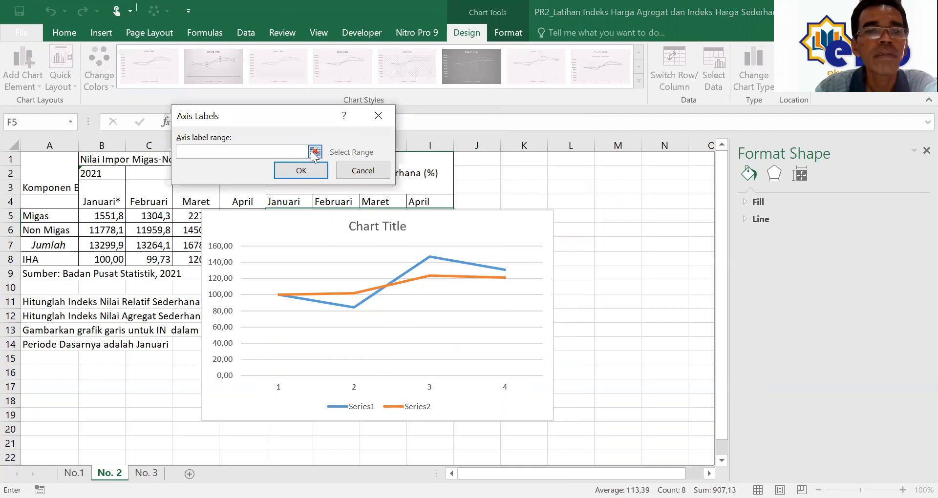
# Step: Set the chart's horizontal axis labels to the month headers Januari* through April
pyautogui.click(315, 153)
pyautogui.moveTo(110, 190); pyautogui.dragTo(158, 198)
pyautogui.moveTo(242, 195); pyautogui.dragTo(243, 198)
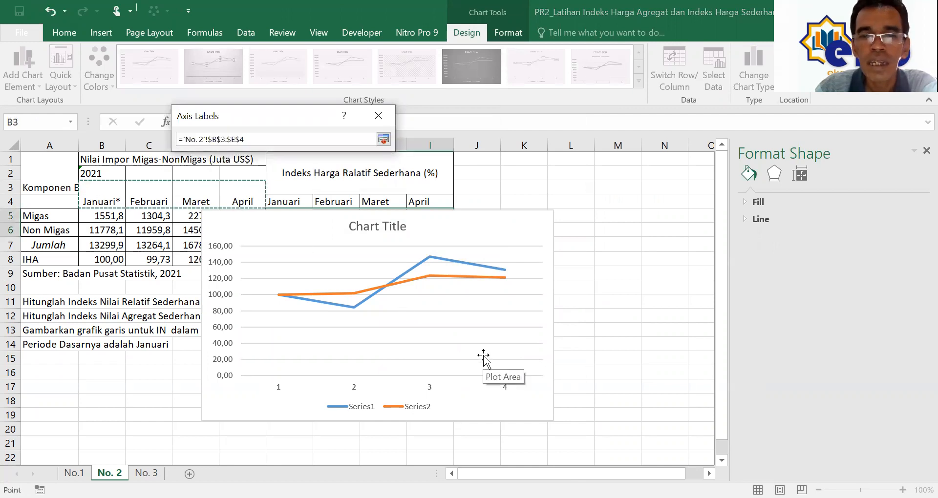
pyautogui.click(383, 141)
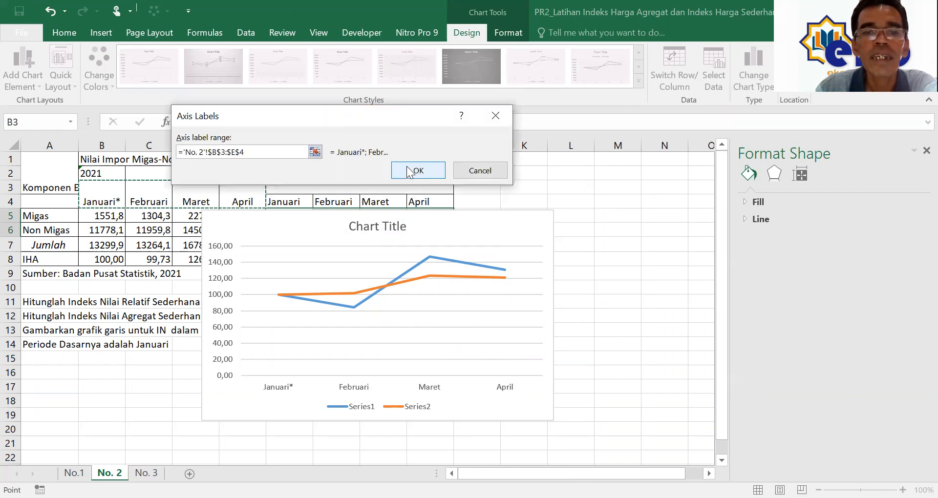
pyautogui.click(408, 168)
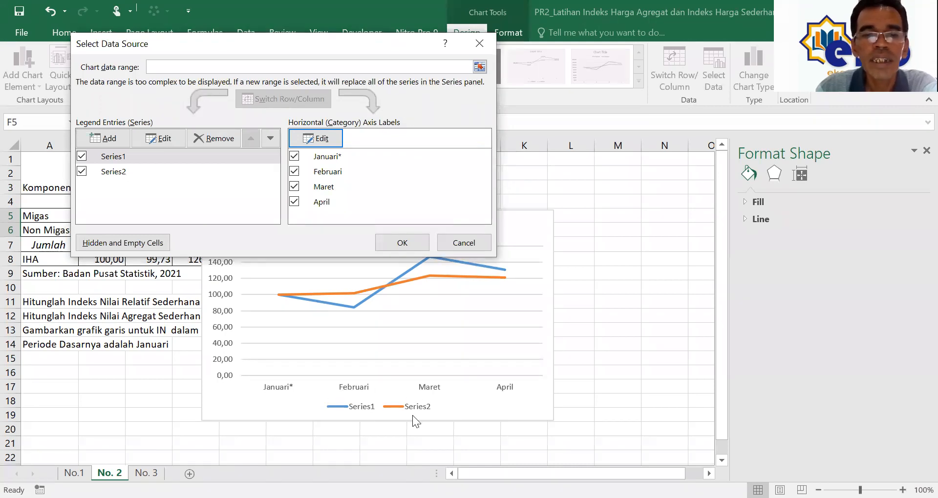
# Step: Name the first series Migas using cell A5
pyautogui.click(111, 157)
pyautogui.click(159, 139)
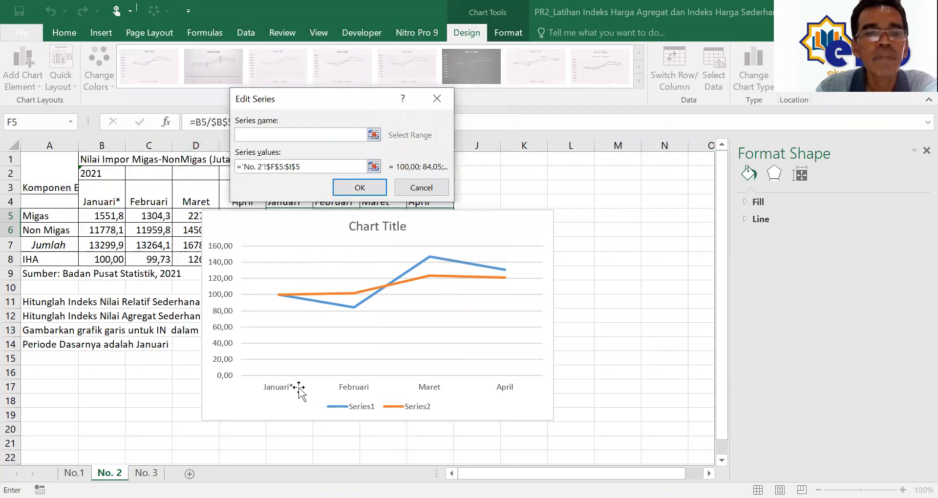
pyautogui.click(374, 137)
pyautogui.click(47, 216)
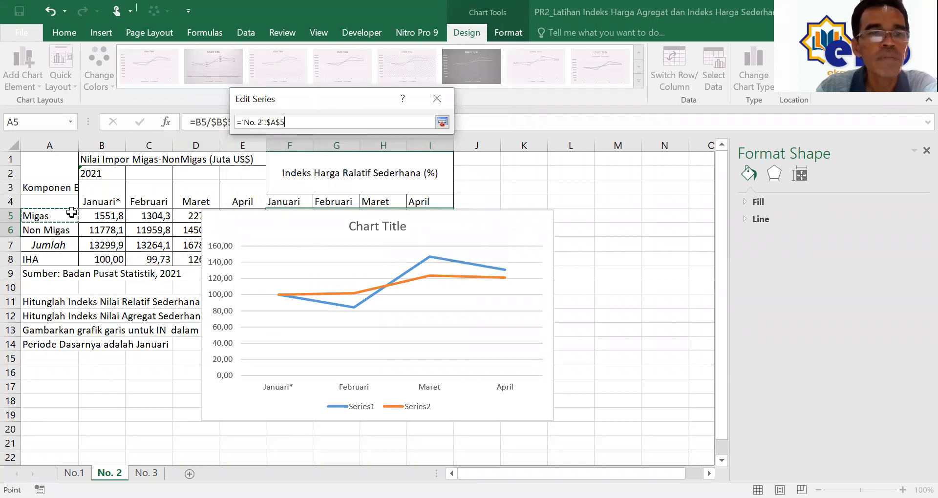
pyautogui.click(443, 123)
pyautogui.click(477, 188)
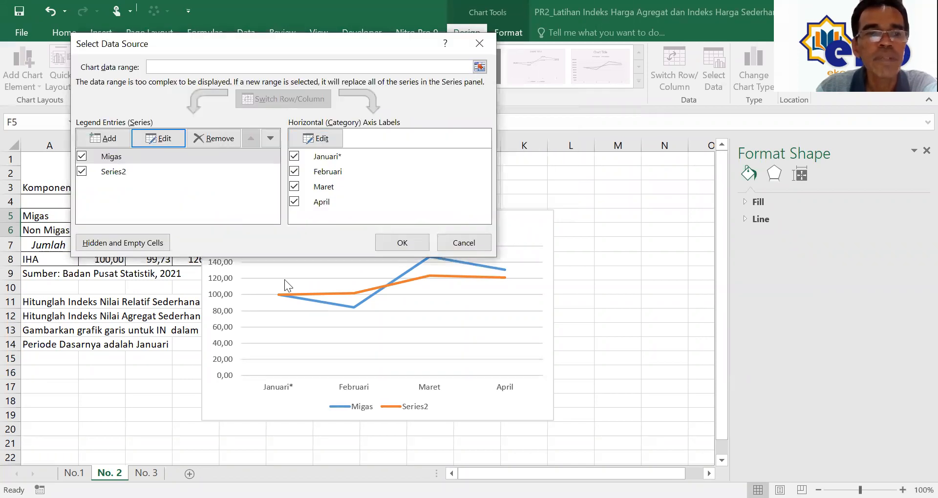
# Step: Name the second series Non Migas using cell A6 and apply the data changes
pyautogui.click(128, 171)
pyautogui.click(153, 135)
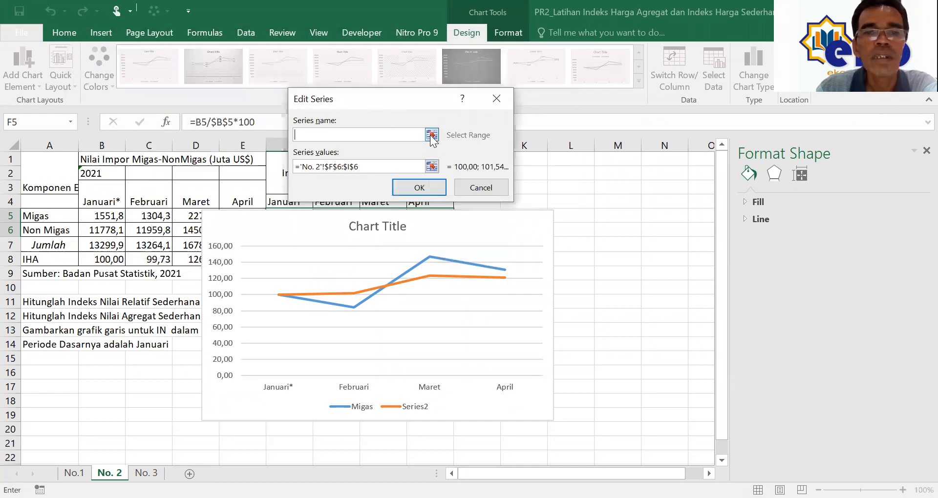
pyautogui.click(432, 135)
pyautogui.click(49, 230)
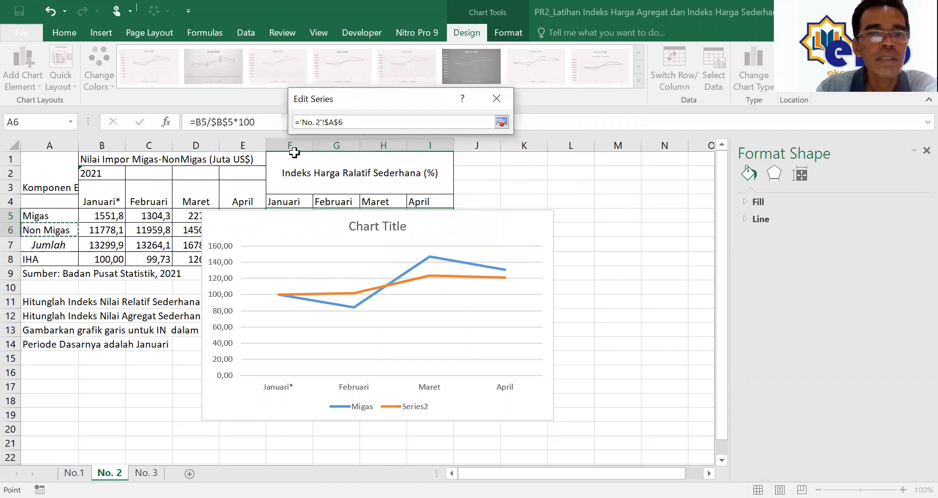
pyautogui.click(501, 122)
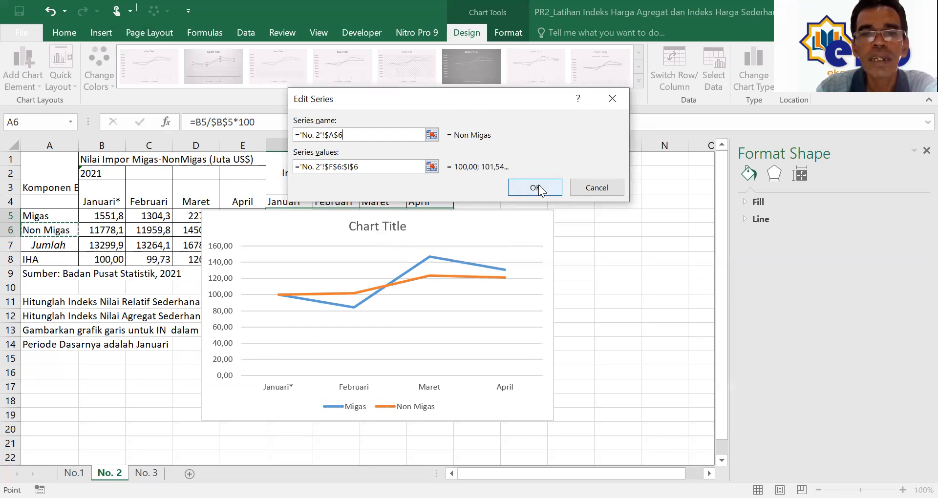
pyautogui.click(521, 185)
pyautogui.click(400, 244)
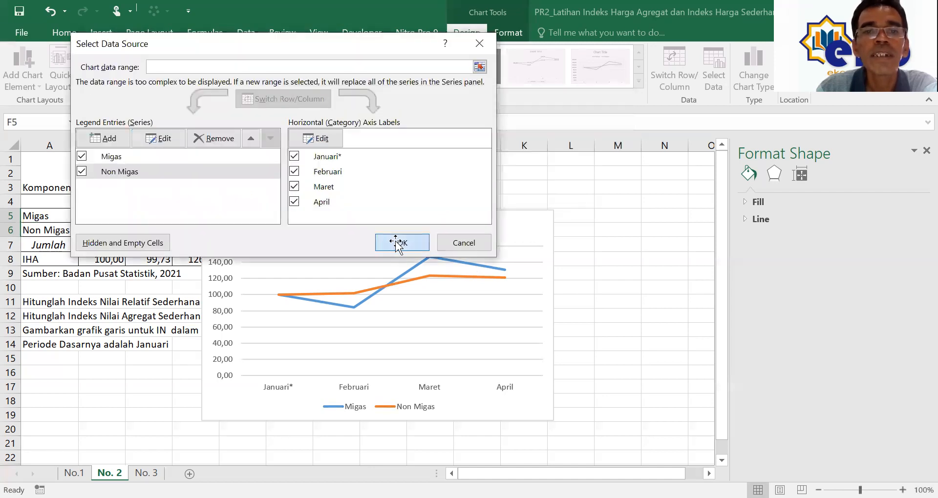
# Step: Replace the placeholder title with 'Grafik Perbandingan Impor Non Migas dan Migas di Indonesia (januari s.d April 2021'
pyautogui.click(350, 227)
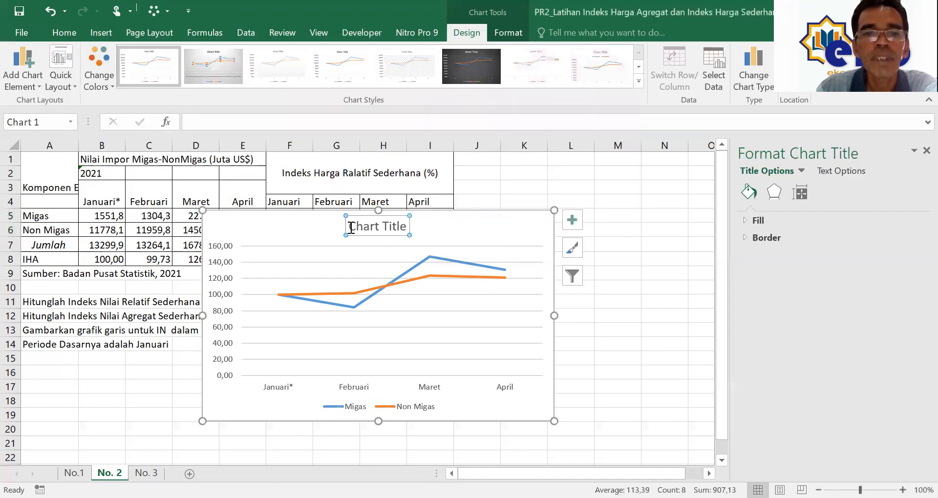
pyautogui.moveTo(351, 227); pyautogui.dragTo(404, 227)
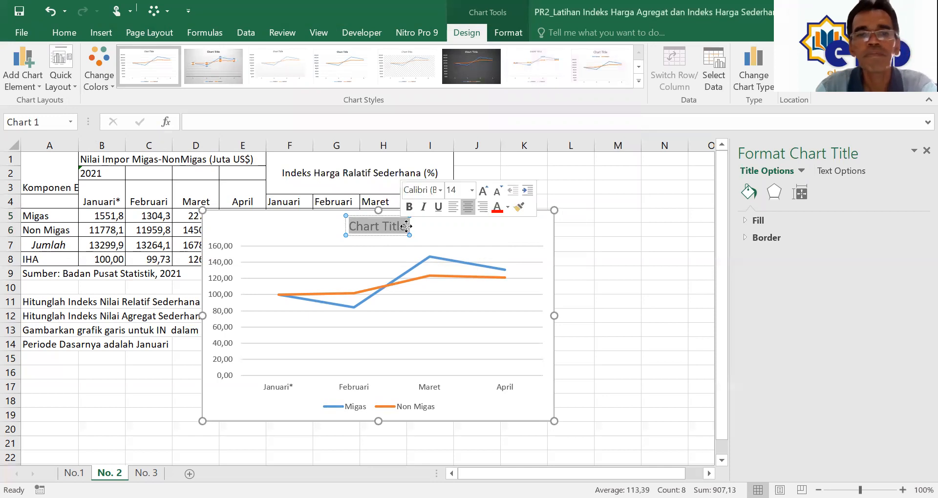
pyautogui.write('Gra')
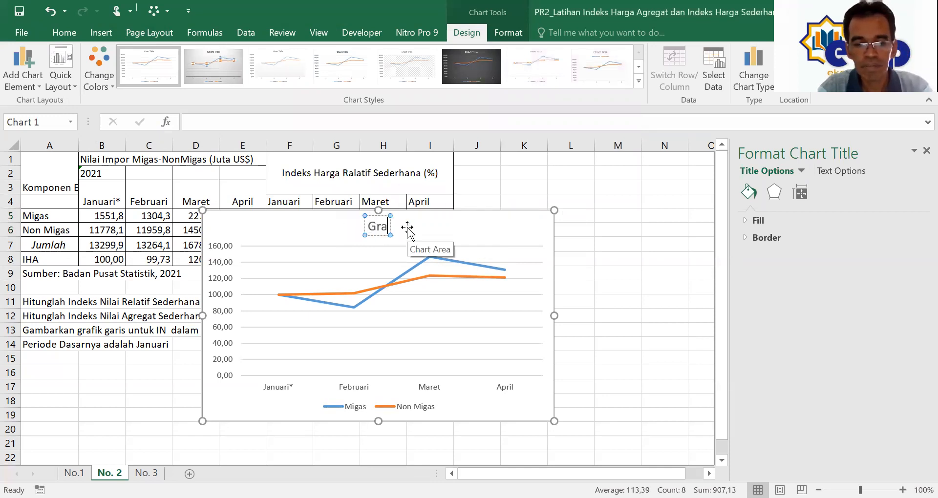
pyautogui.write('fik')
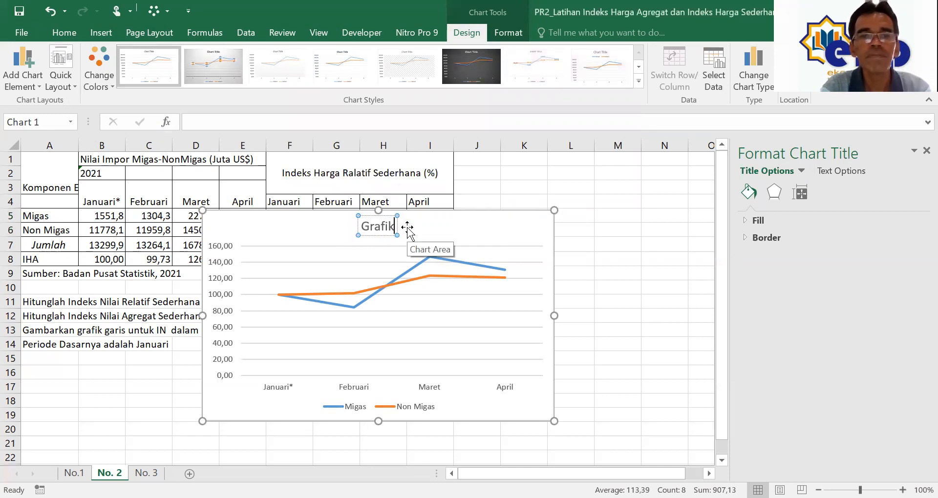
pyautogui.write(' Perb')
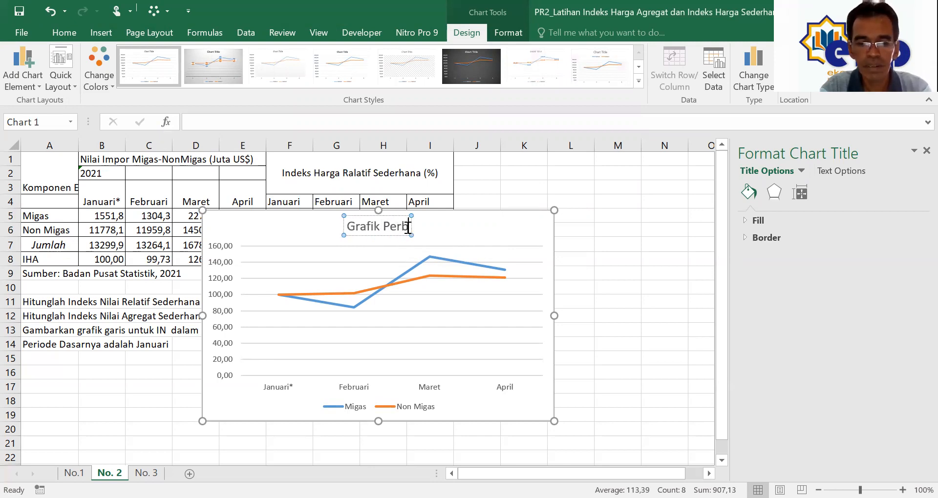
pyautogui.write('andingan')
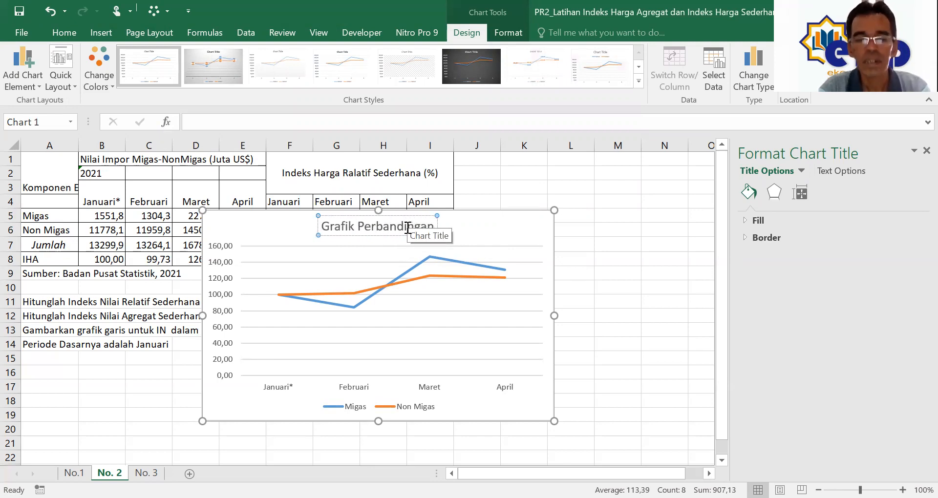
pyautogui.write(' Impo')
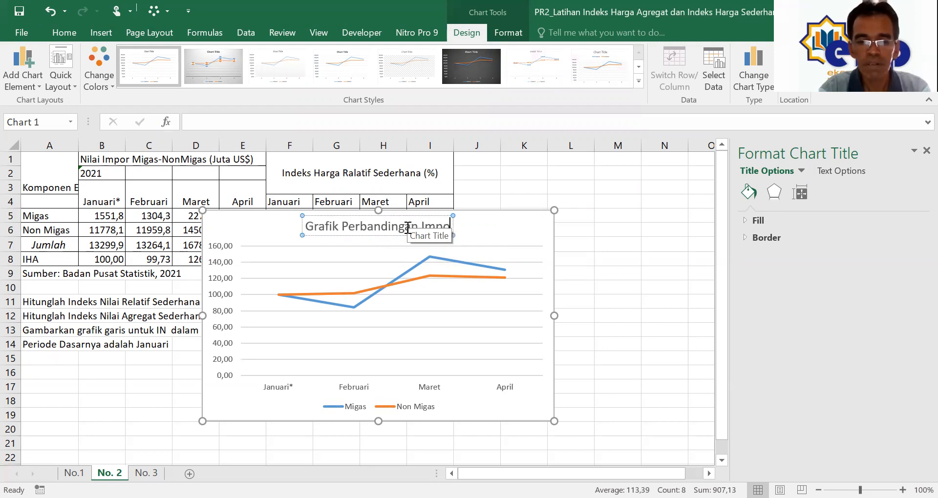
pyautogui.write('r Non Mi')
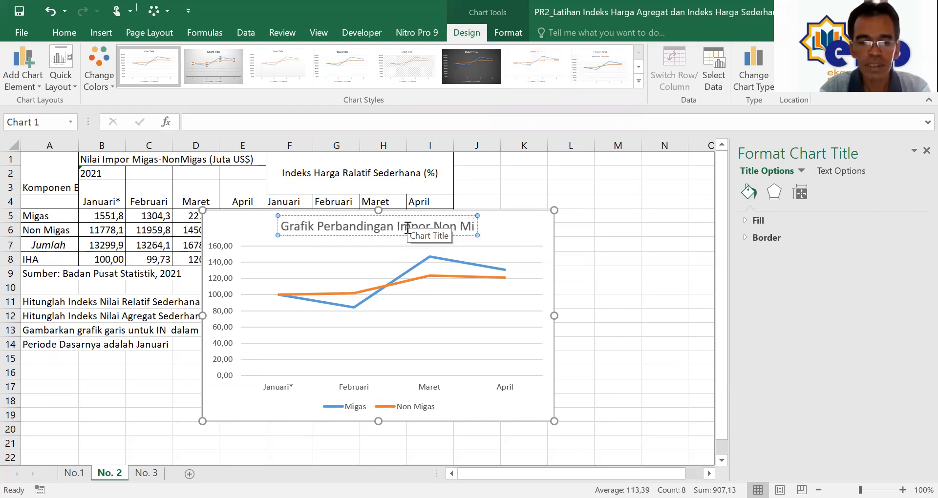
pyautogui.write('gas dan Mi')
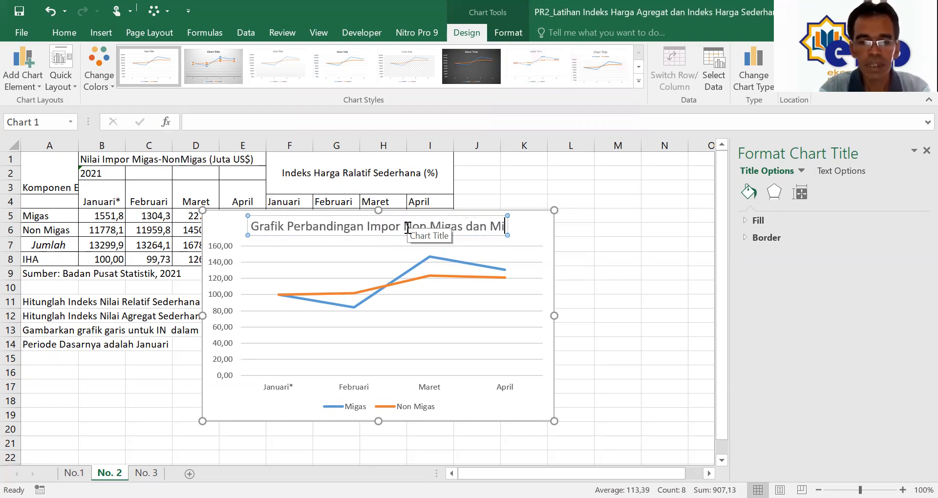
pyautogui.write('gas di')
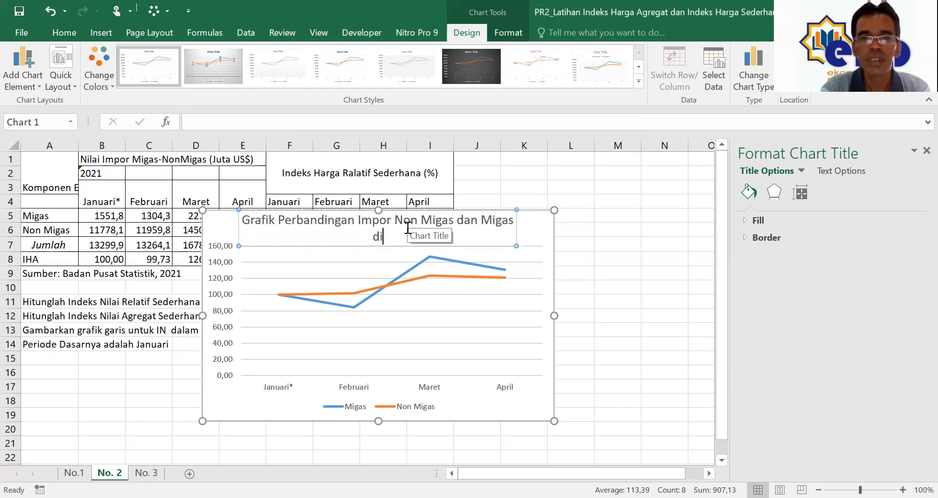
pyautogui.write(' Indonesia')
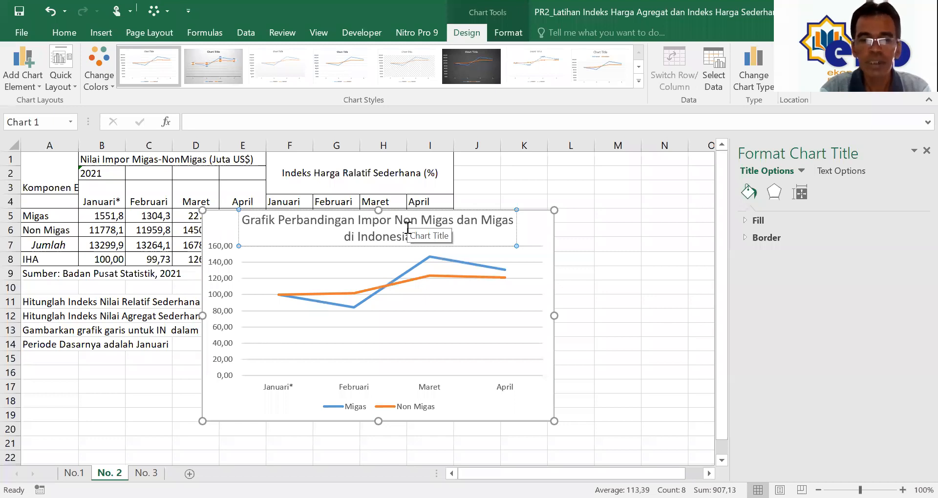
pyautogui.write('(januari - A')
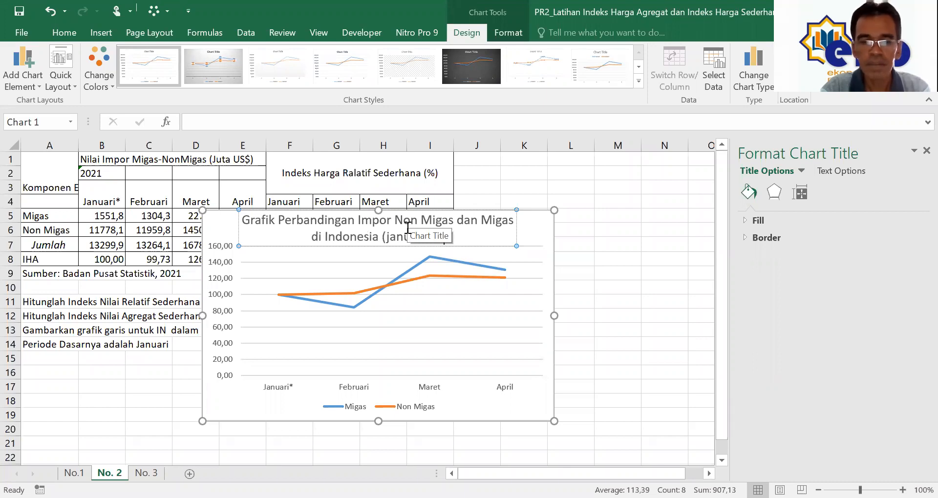
pyautogui.write('Apr')
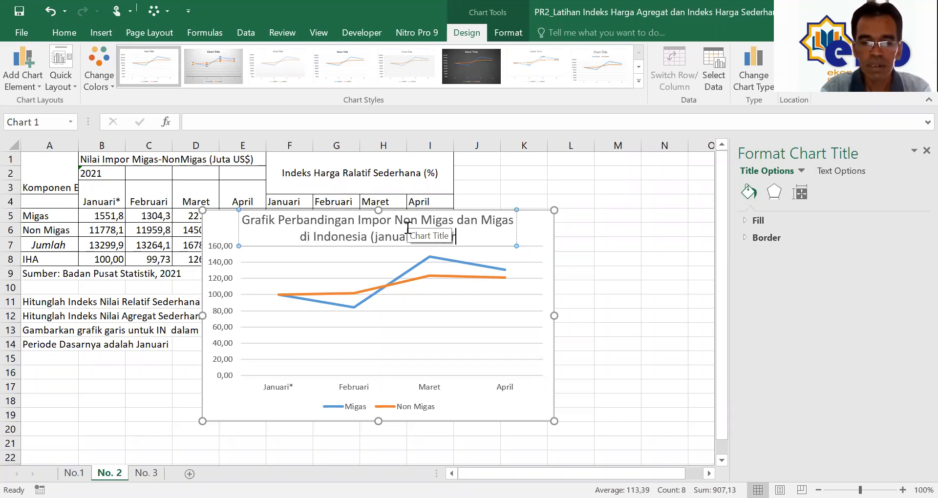
pyautogui.write('il 2021')
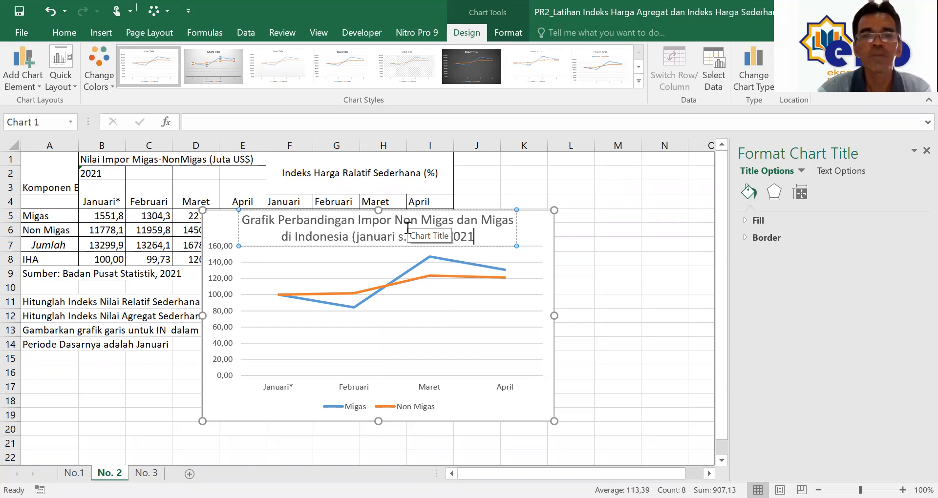
pyautogui.click(537, 235)
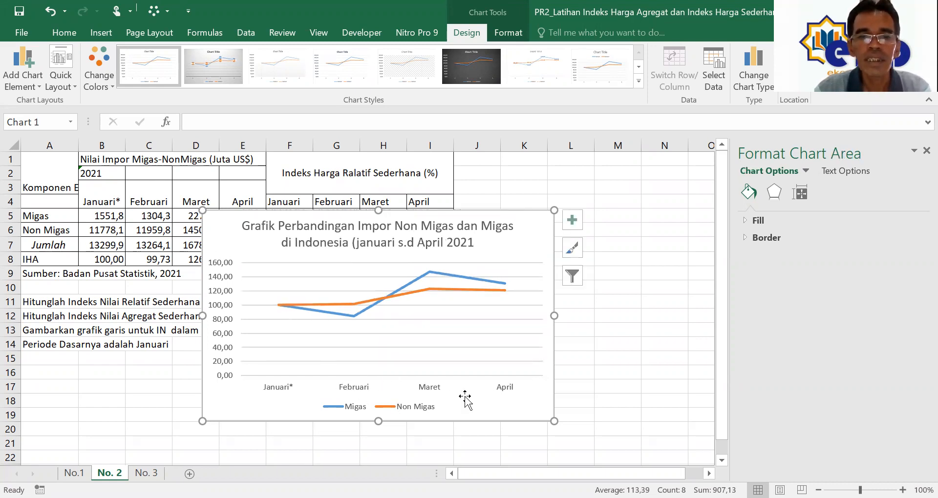
# Step: Add axis titles to the chart: 'Bulan' on the horizontal axis and '%' on the vertical axis
pyautogui.click(572, 221)
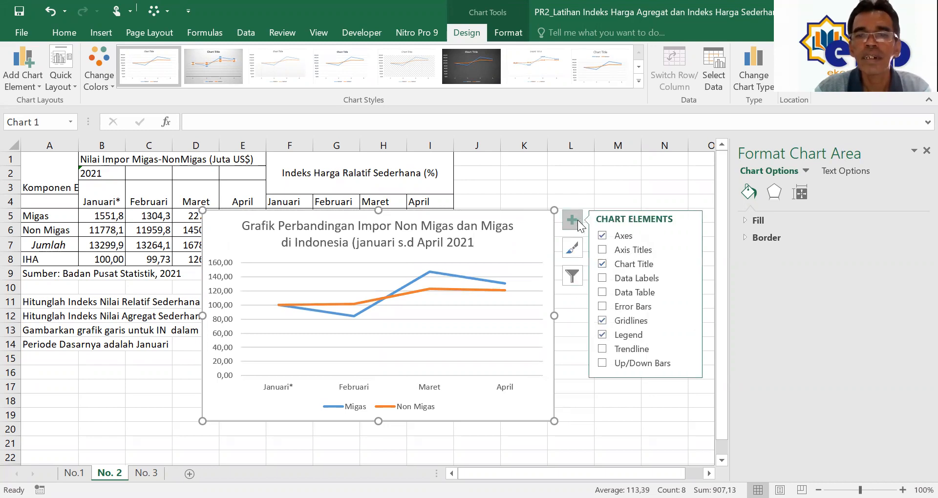
pyautogui.click(627, 249)
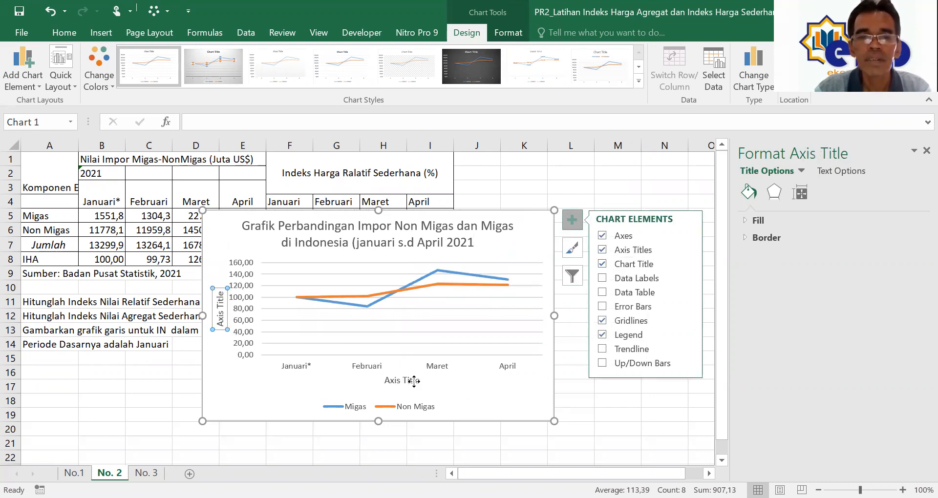
pyautogui.moveTo(385, 381); pyautogui.dragTo(431, 384)
pyautogui.write('Buln')
pyautogui.press('BackSpace')
pyautogui.write('an')
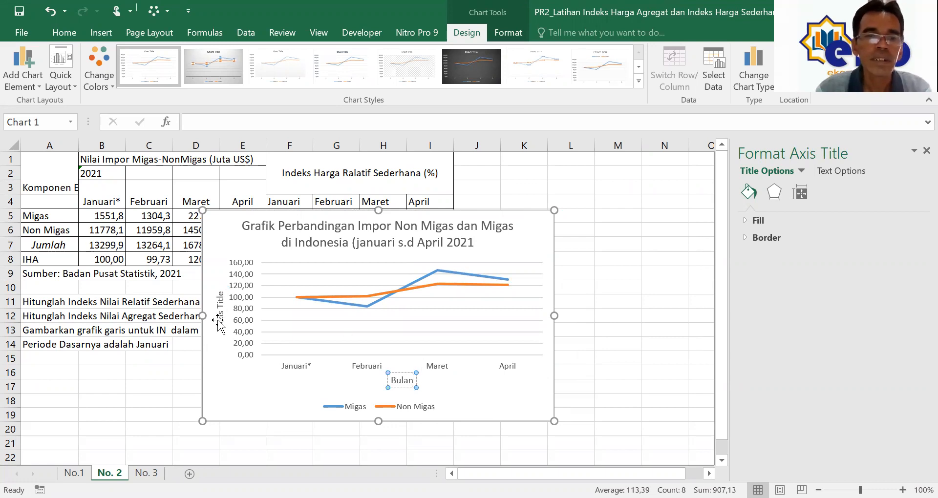
pyautogui.click(221, 302)
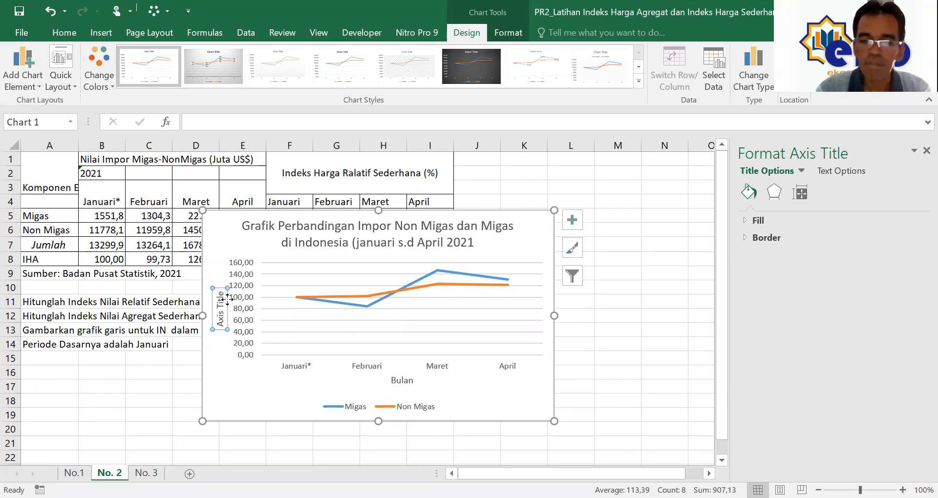
pyautogui.press('Left')
pyautogui.click(220, 302)
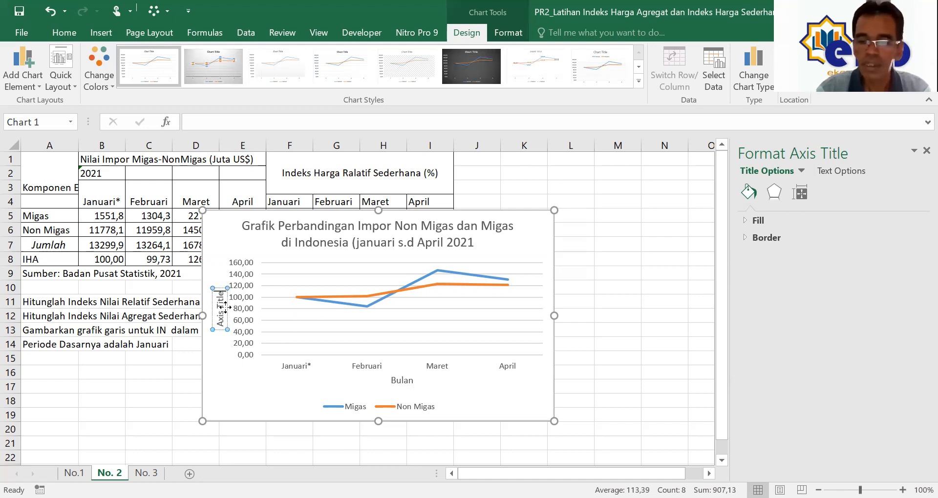
pyautogui.hotkey('ctrl', 'a')
pyautogui.press('BackSpace')
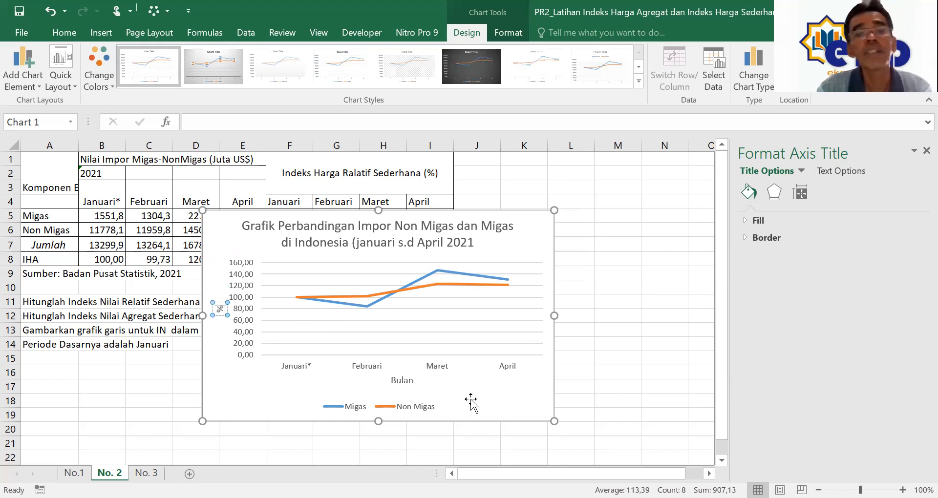
pyautogui.click(481, 372)
# Step: Apply the hatched chart style to the whole chart
pyautogui.click(488, 341)
pyautogui.click(490, 384)
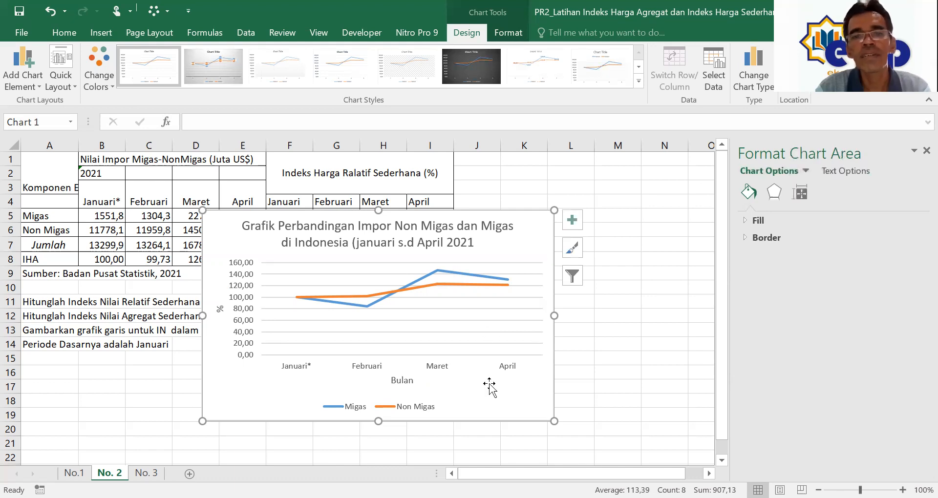
pyautogui.click(426, 69)
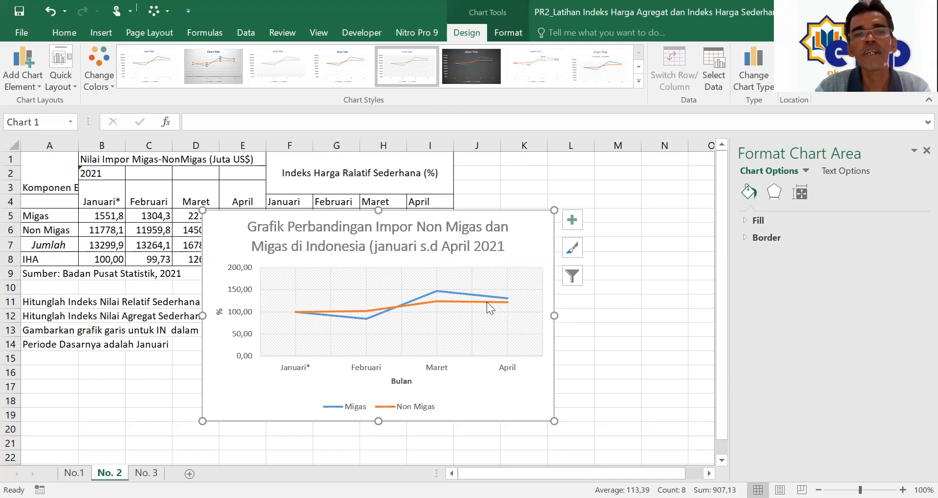
# Step: Capitalise Januari in the chart title and set the title font size to 11
pyautogui.click(404, 246)
pyautogui.click(377, 246)
pyautogui.press('Delete')
pyautogui.write('J')
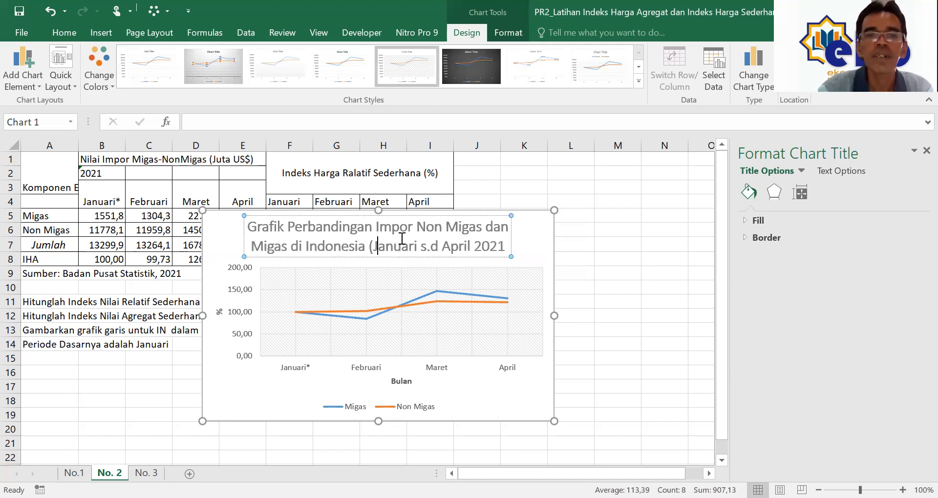
pyautogui.click(506, 245)
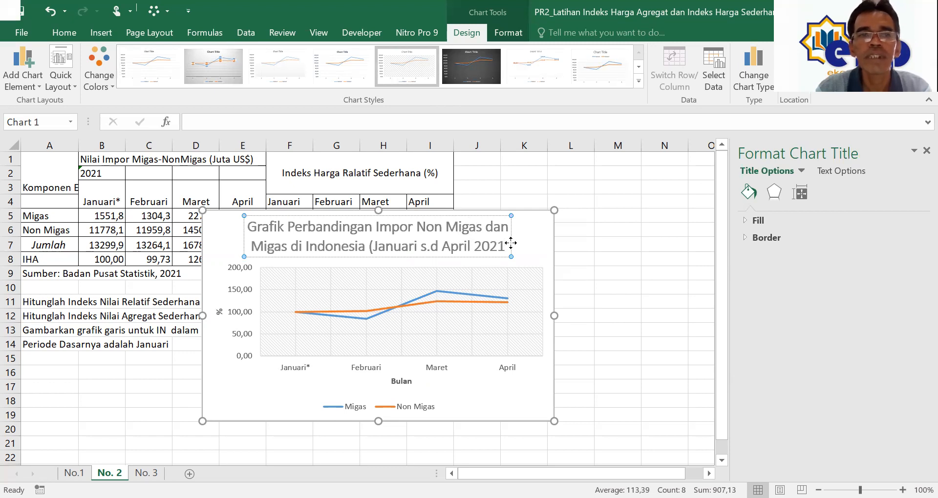
pyautogui.click(68, 33)
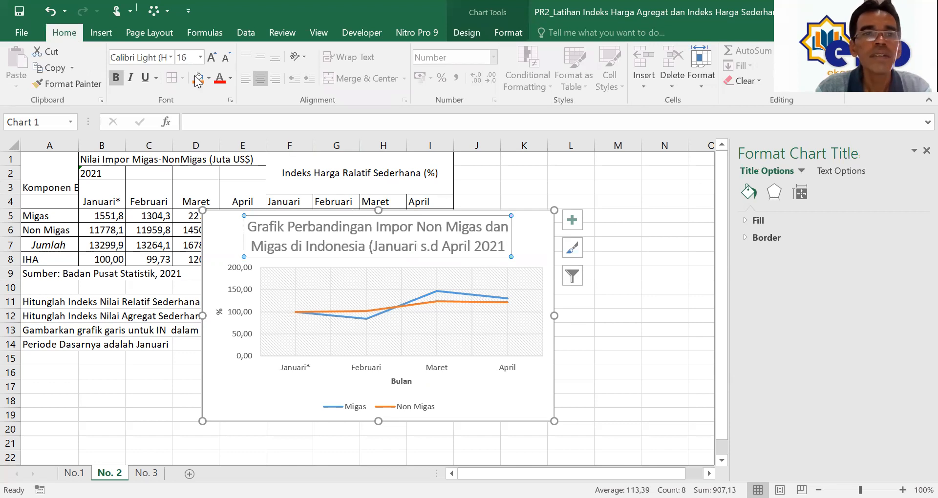
pyautogui.click(200, 58)
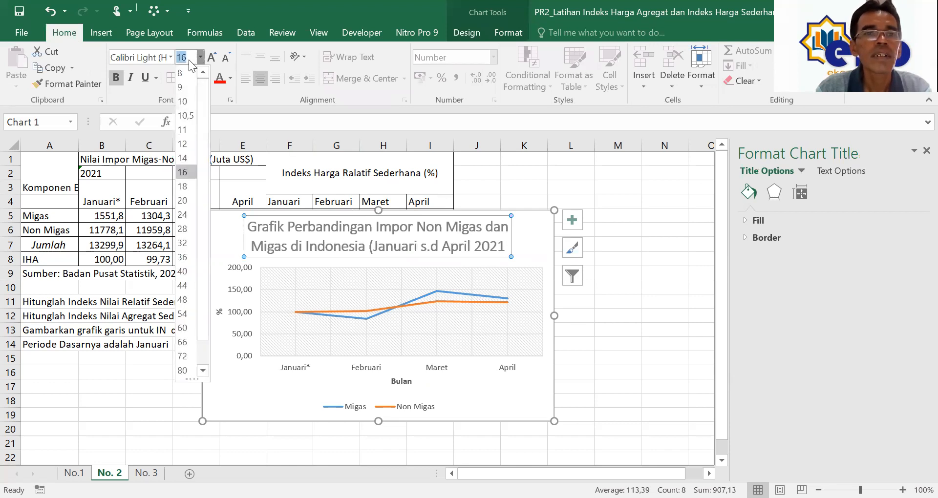
pyautogui.click(184, 129)
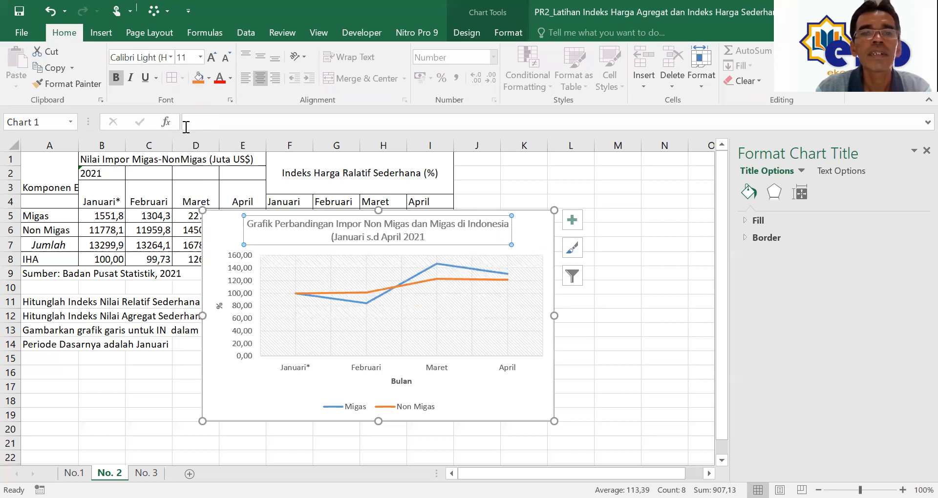
# Step: Add the closing parenthesis after 2021 and keep the chart title bold
pyautogui.click(395, 236)
pyautogui.click(425, 237)
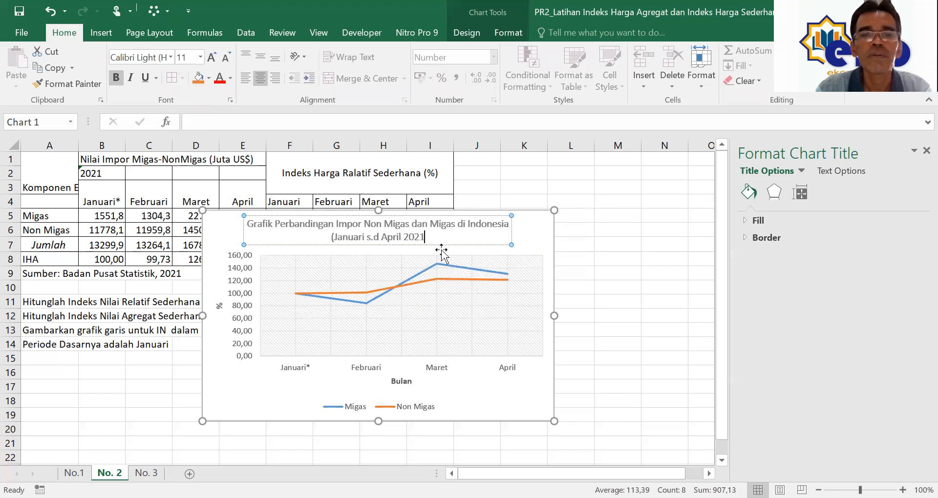
pyautogui.write(')')
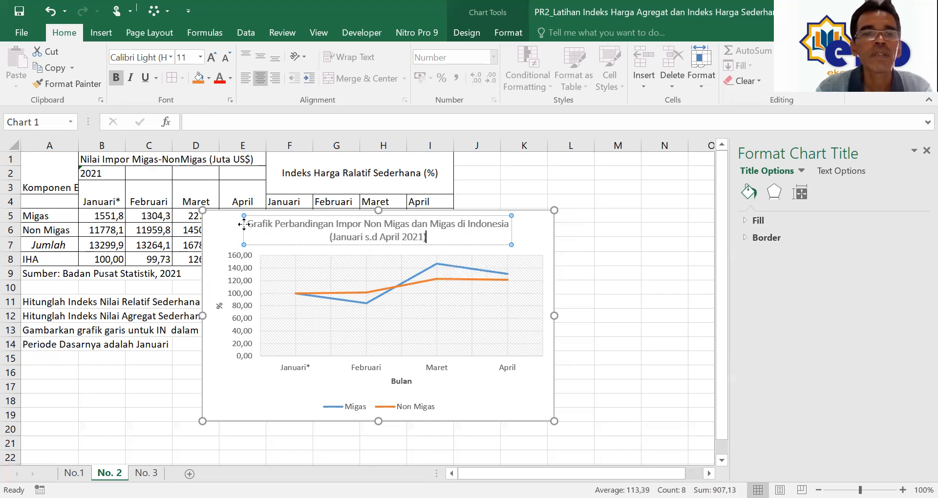
pyautogui.press('Escape')
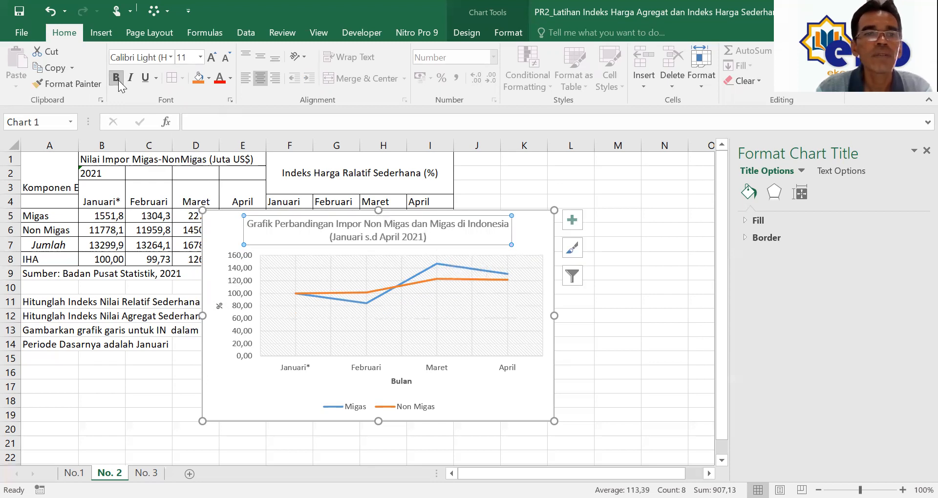
pyautogui.click(116, 80)
pyautogui.click(116, 79)
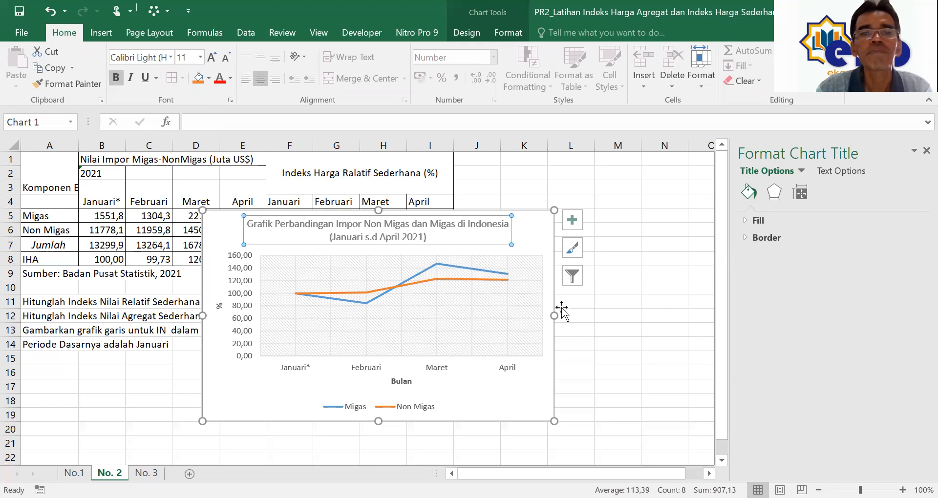
pyautogui.click(531, 405)
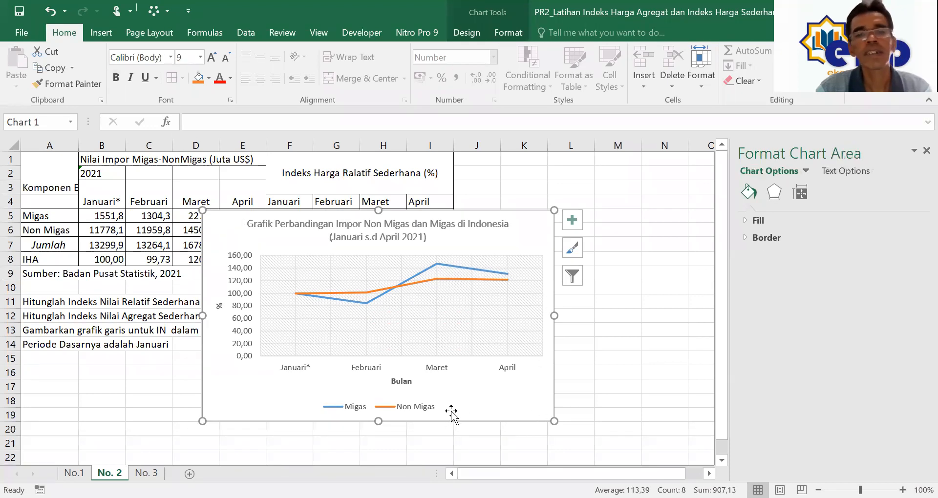
# Step: Drag the chart down-right so it starts near cell G8
pyautogui.moveTo(506, 398); pyautogui.dragTo(619, 448)
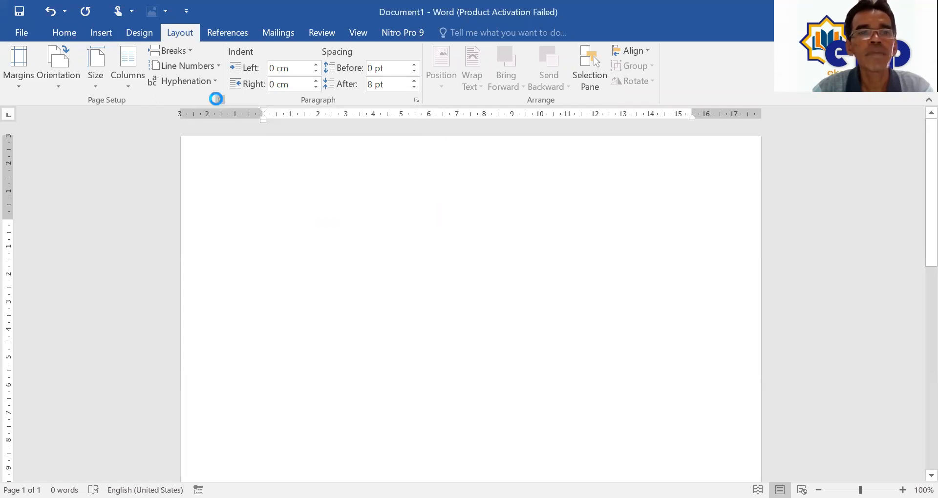
pyautogui.click(217, 99)
pyautogui.click(335, 62)
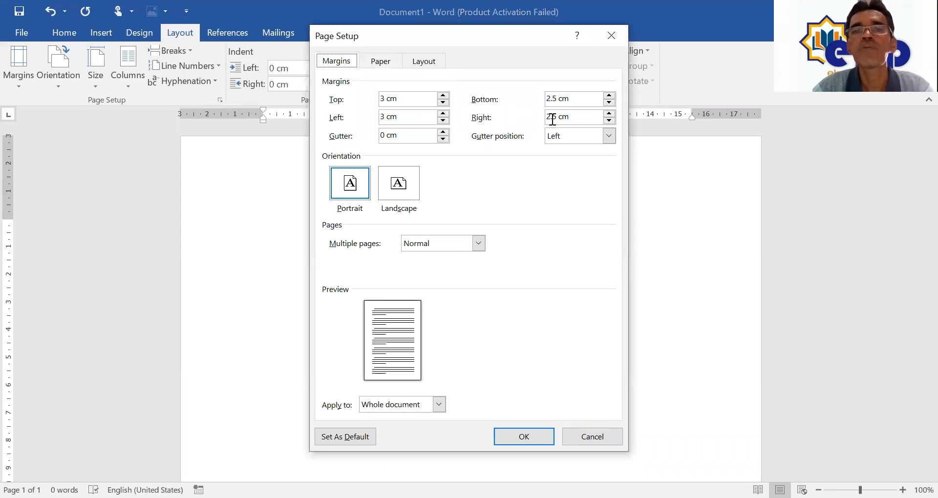
pyautogui.click(395, 62)
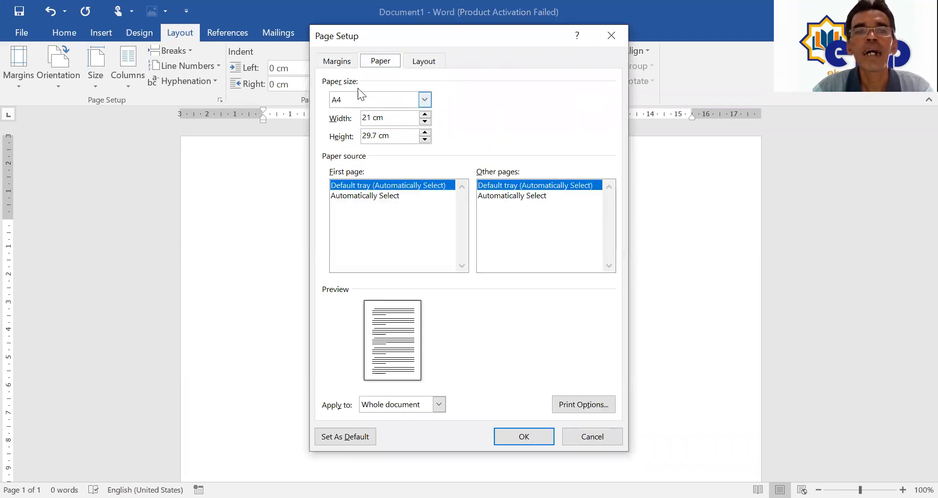
pyautogui.click(424, 101)
pyautogui.click(424, 101)
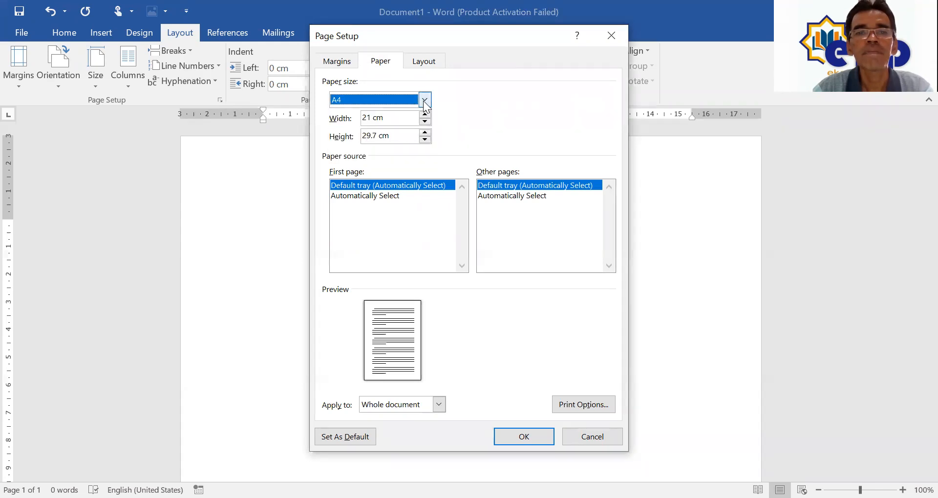
pyautogui.click(507, 431)
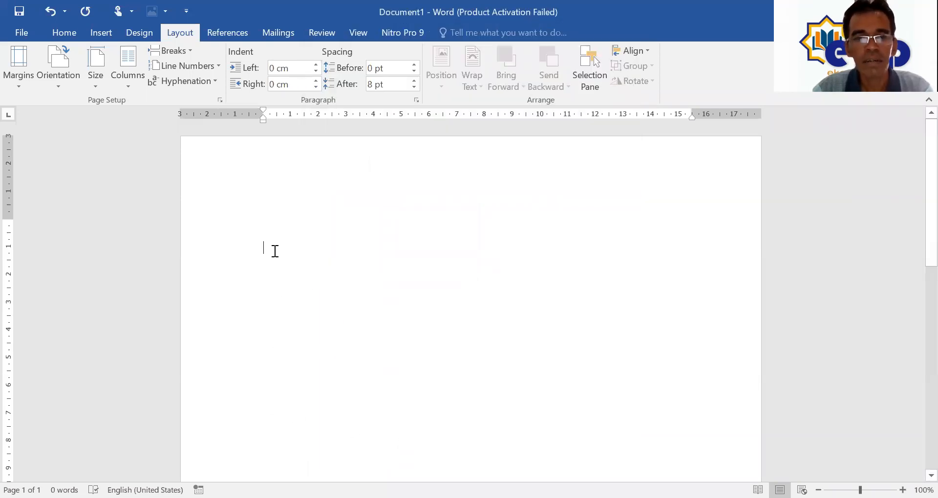
# Step: Paste the chart into Word using Use Destination Theme & Embed Workbook, with a new line below
pyautogui.rightClick(274, 251)
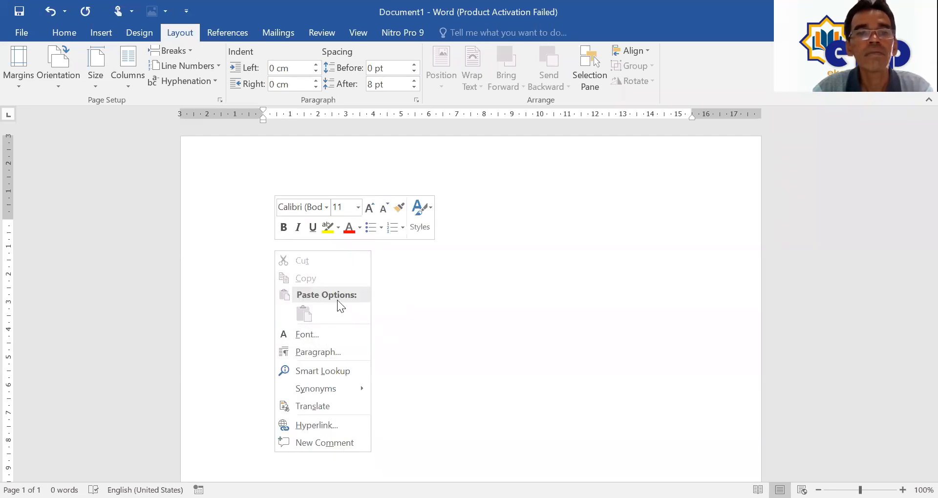
pyautogui.click(432, 323)
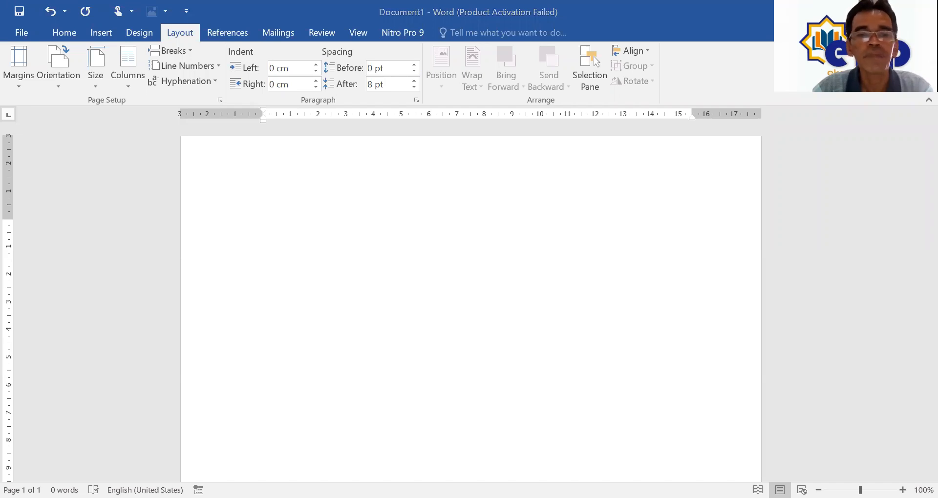
pyautogui.hotkey('alt', 'Tab')
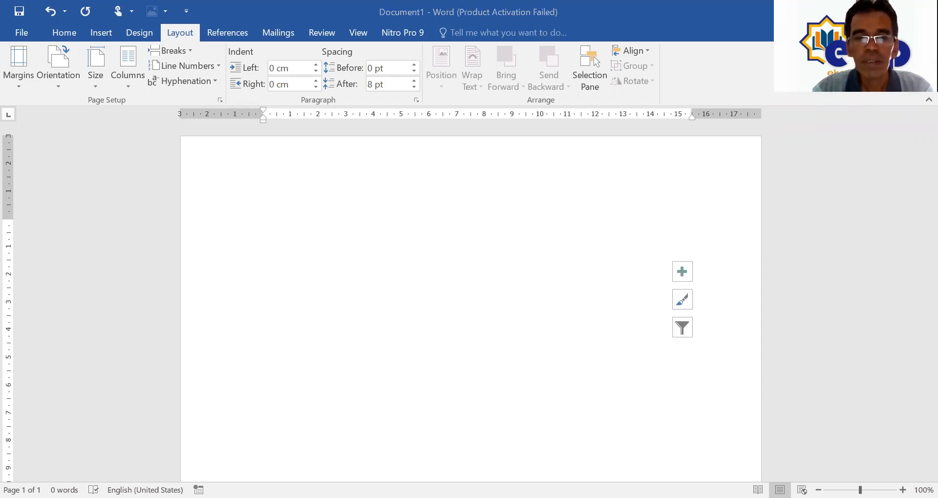
pyautogui.click(375, 331)
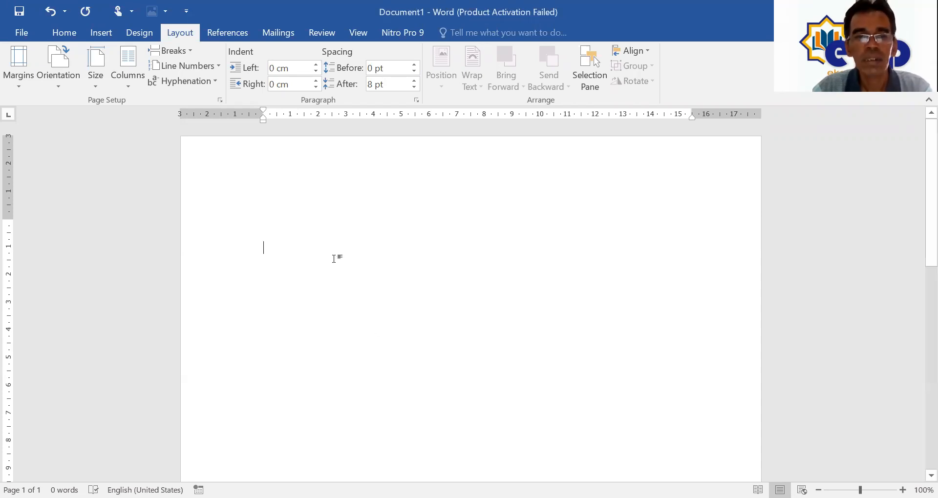
pyautogui.rightClick(300, 228)
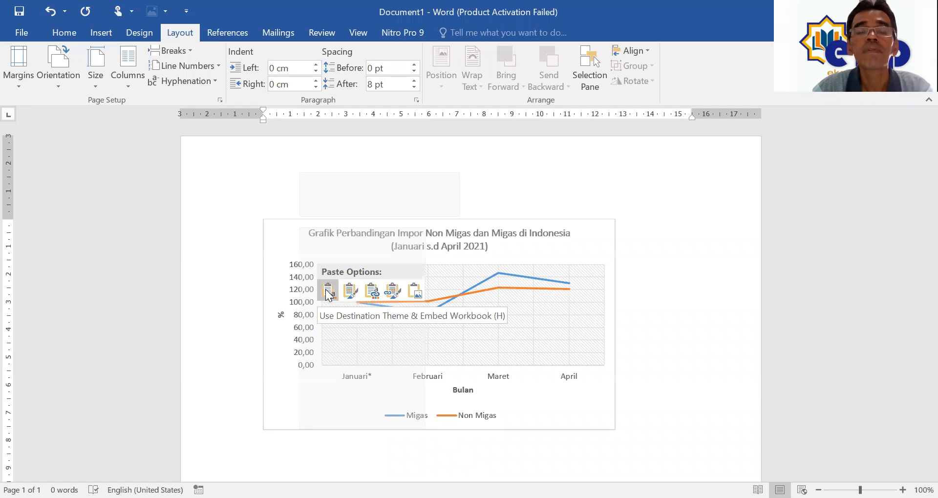
pyautogui.click(327, 290)
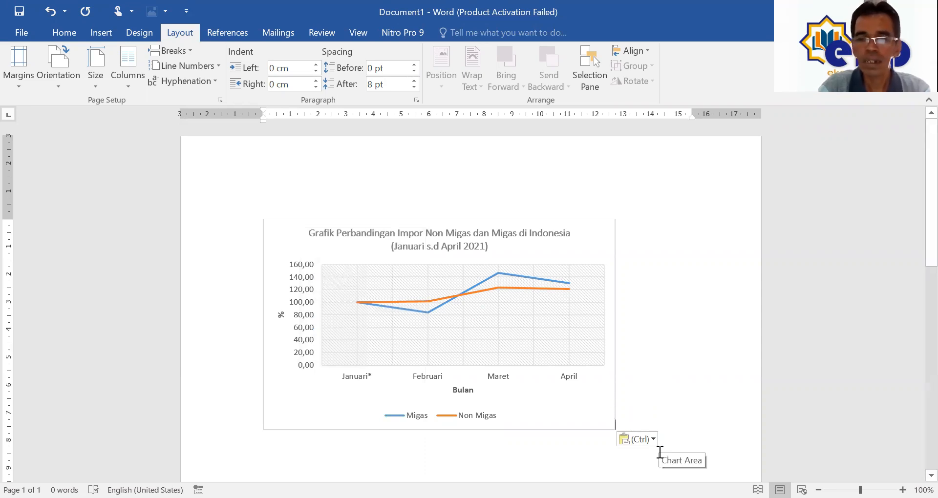
pyautogui.press('Return')
# Step: Type the caption 'Sumber: Data Badan Pusat Statistik, 2021' below the chart
pyautogui.write('Sum')
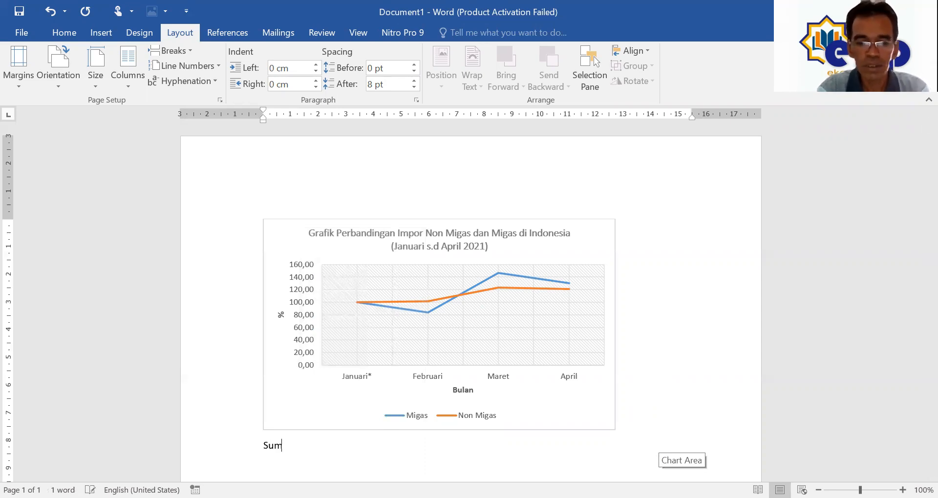
pyautogui.write('ber:')
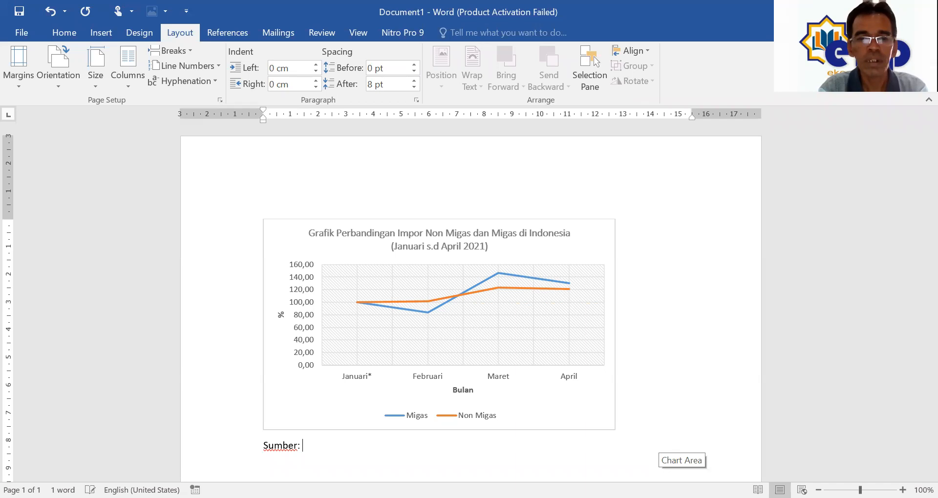
pyautogui.write(' Data')
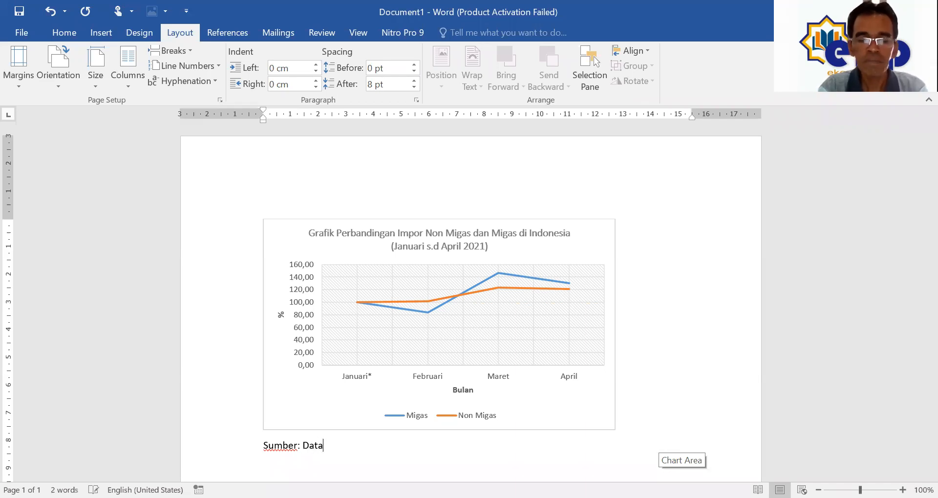
pyautogui.write(' Bada')
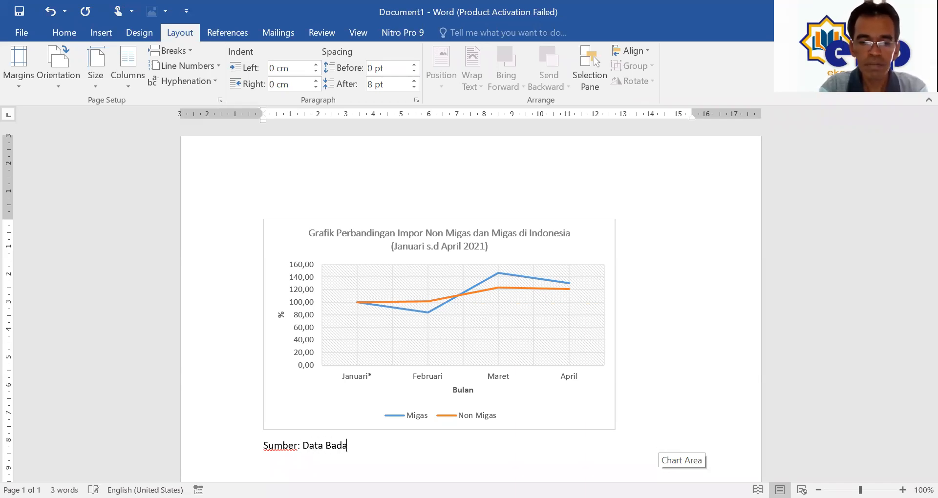
pyautogui.write('n Pusat S')
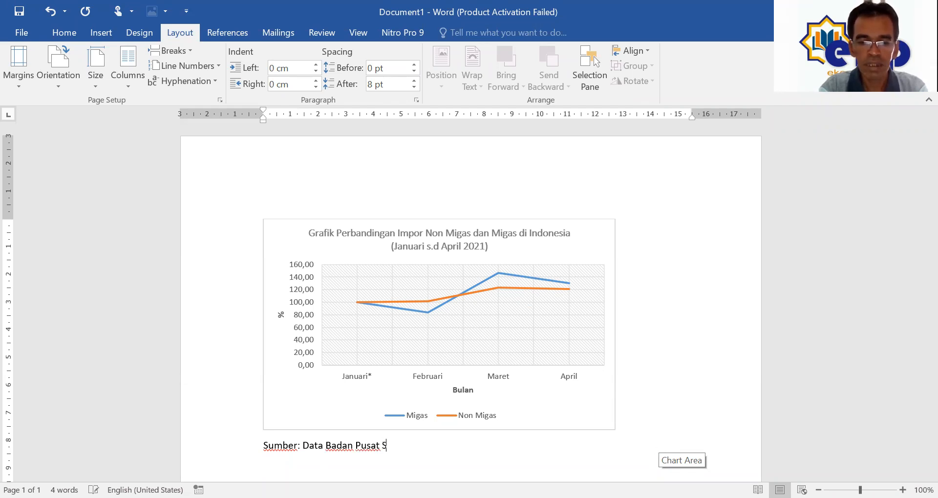
pyautogui.write('tatistik, 2021.')
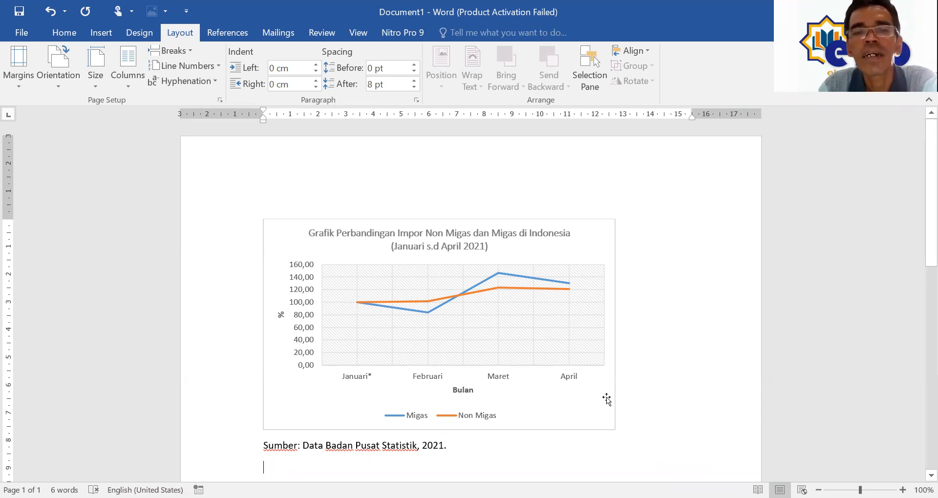
pyautogui.scroll(-1, 606, 399)
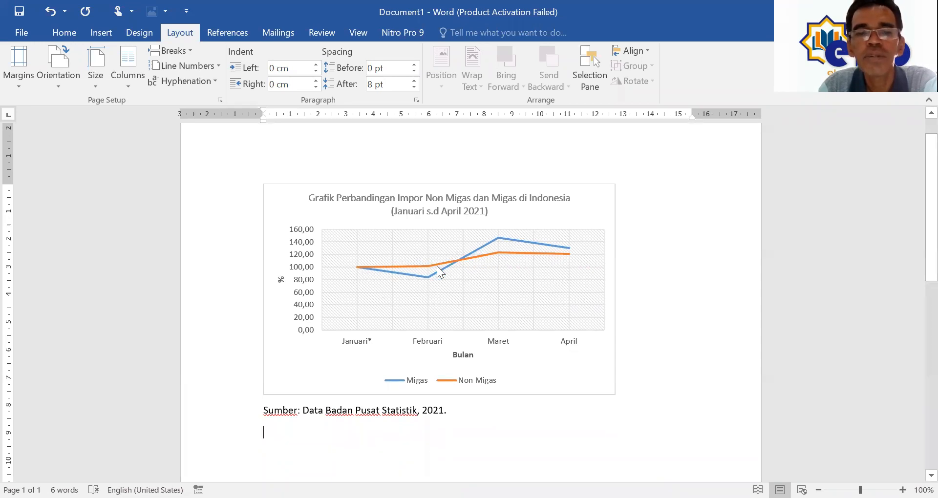
pyautogui.scroll(-1, 398, 447)
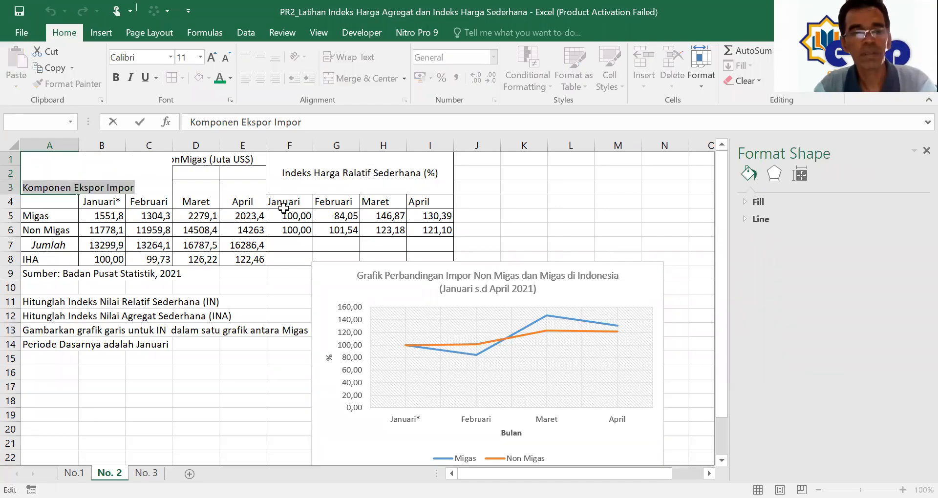
# Step: Move the chart down-right so it no longer covers the data table
pyautogui.click(145, 227)
pyautogui.hotkey('ctrl', 'z')
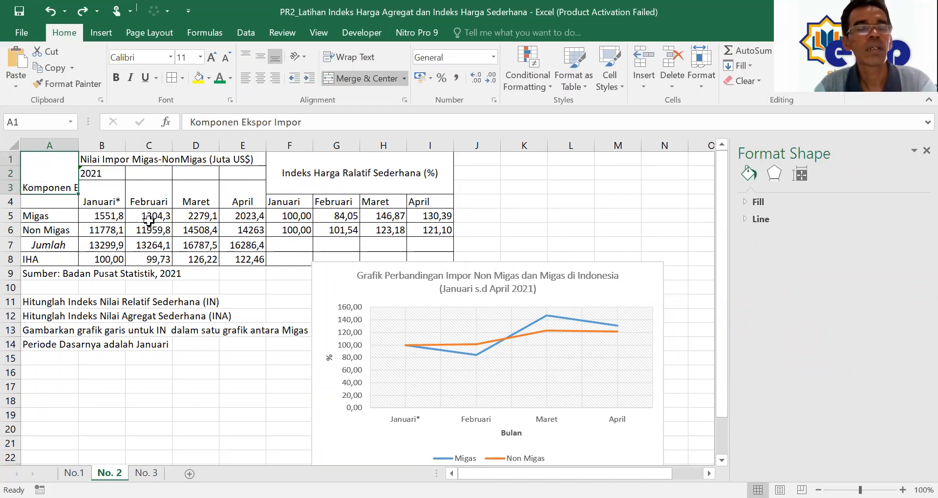
pyautogui.moveTo(405, 300); pyautogui.dragTo(297, 248)
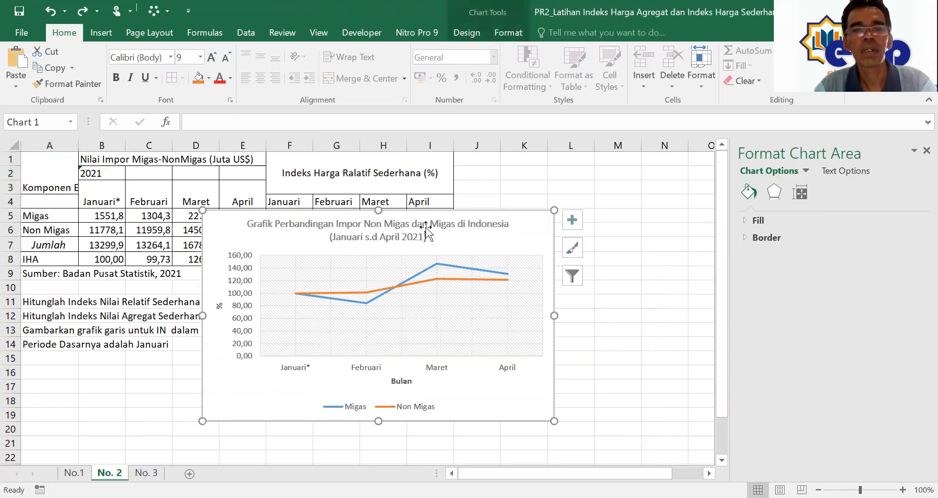
pyautogui.moveTo(518, 239); pyautogui.dragTo(706, 318)
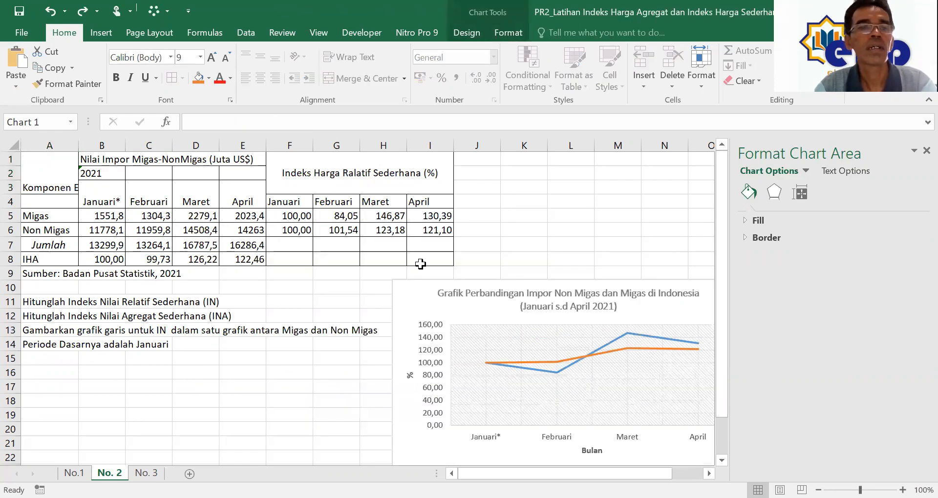
pyautogui.click(169, 216)
# Step: Narrow column A and copy the import table range A1:I9
pyautogui.click(59, 173)
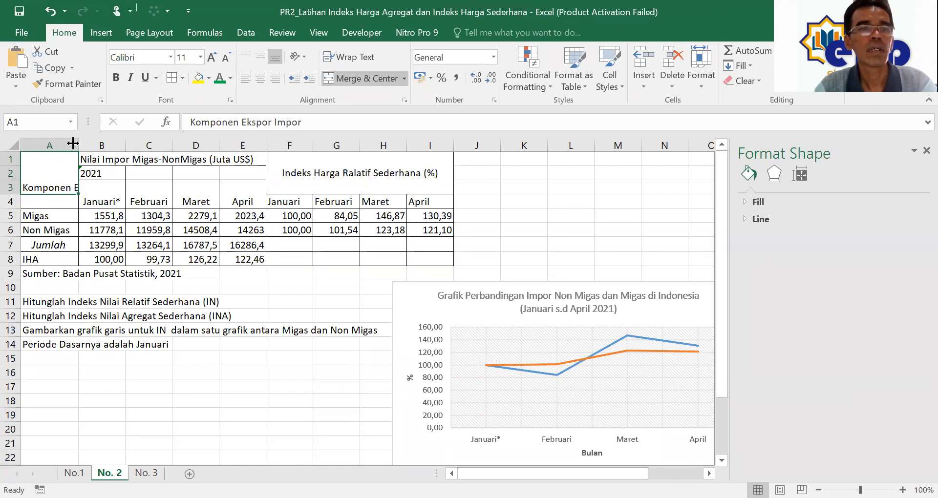
pyautogui.moveTo(76, 143); pyautogui.dragTo(68, 142)
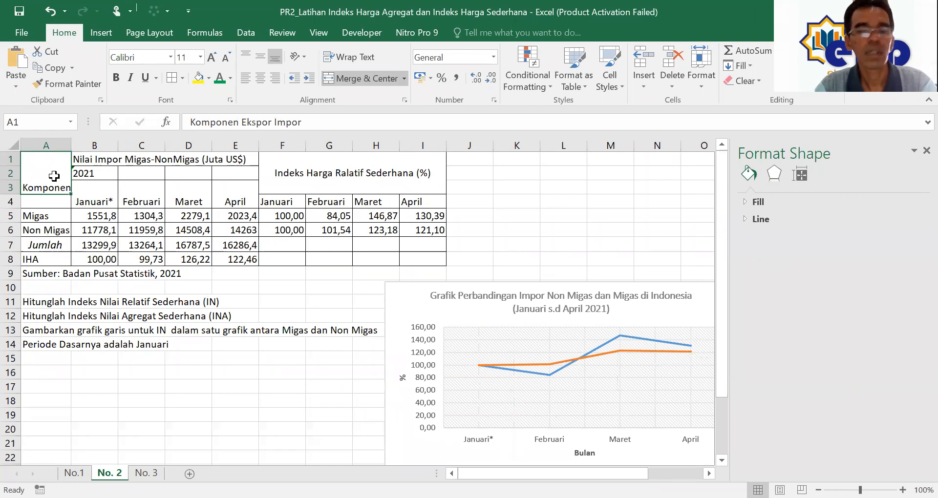
pyautogui.hotkey('shift', 'Down')
pyautogui.hotkey('shift', 'Down')
pyautogui.hotkey('shift', 'Down')
pyautogui.hotkey('shift', 'Down')
pyautogui.hotkey('shift', 'Down')
pyautogui.hotkey('shift', 'Down')
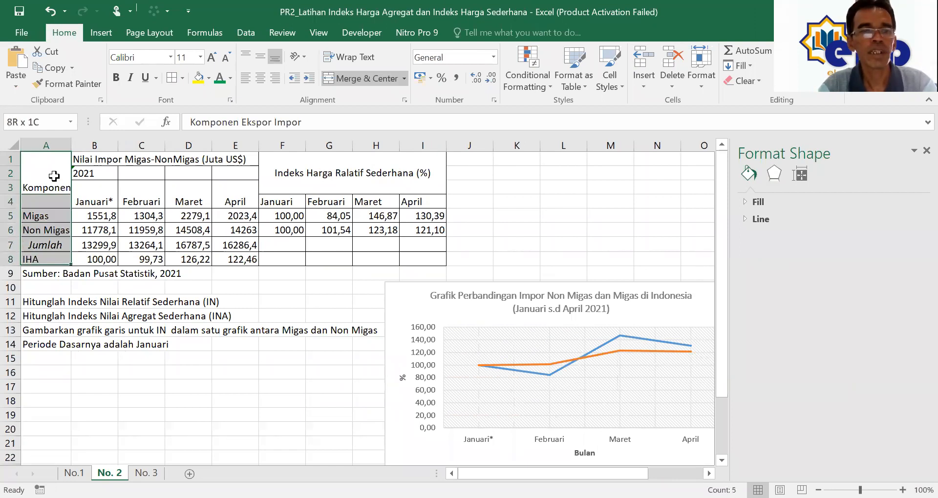
pyautogui.hotkey('shift', 'Right')
pyautogui.hotkey('shift', 'Right')
pyautogui.hotkey('shift', 'Right')
pyautogui.hotkey('shift', 'Right')
pyautogui.hotkey('shift', 'Right')
pyautogui.hotkey('shift', 'Right')
pyautogui.hotkey('shift', 'Right')
pyautogui.hotkey('shift', 'Right')
pyautogui.hotkey('shift', 'Right')
pyautogui.hotkey('shift', 'Left')
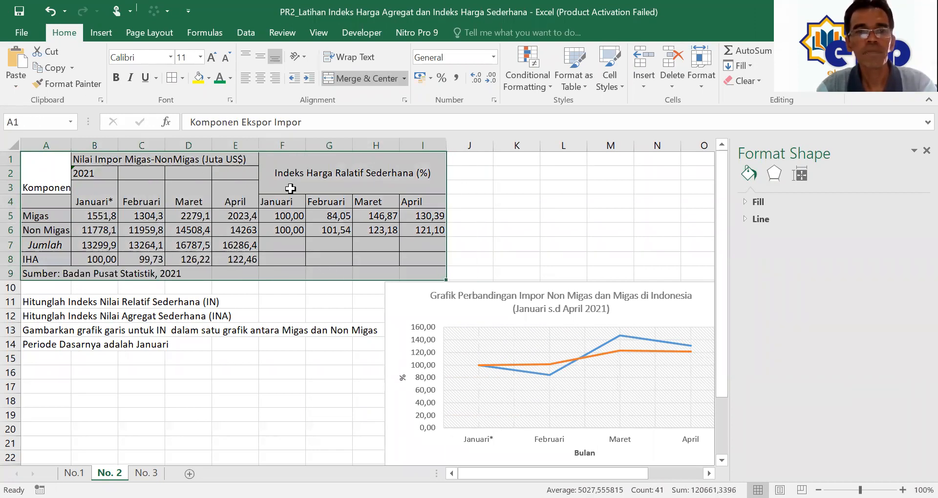
pyautogui.hotkey('ctrl', 'c')
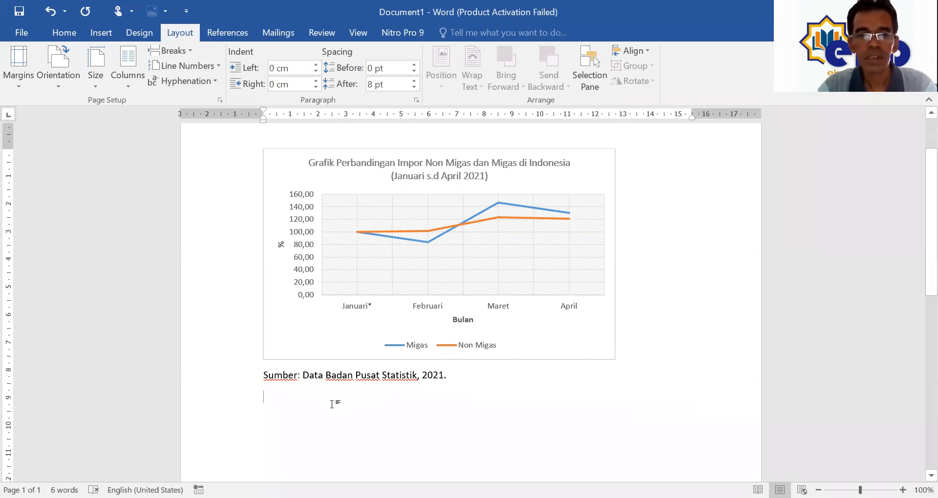
# Step: Paste the import table as a picture and add an empty line after the Sumber caption
pyautogui.rightClick(356, 384)
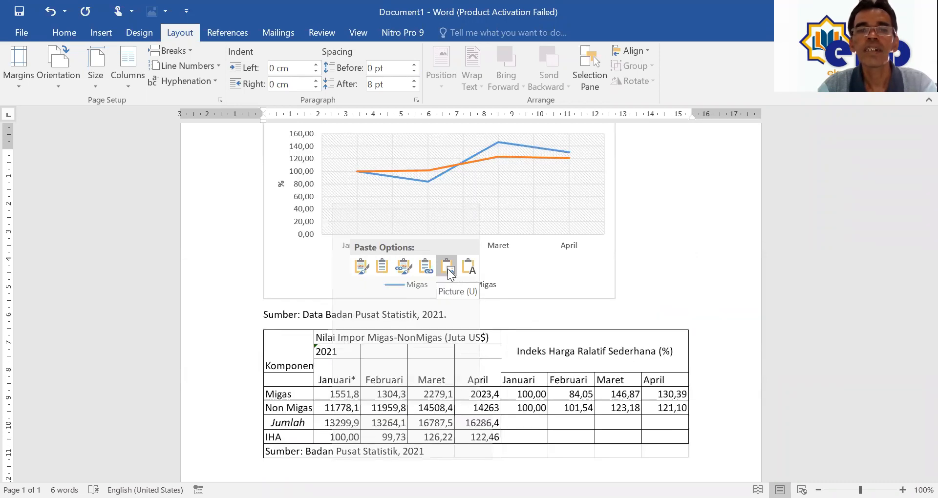
pyautogui.click(448, 271)
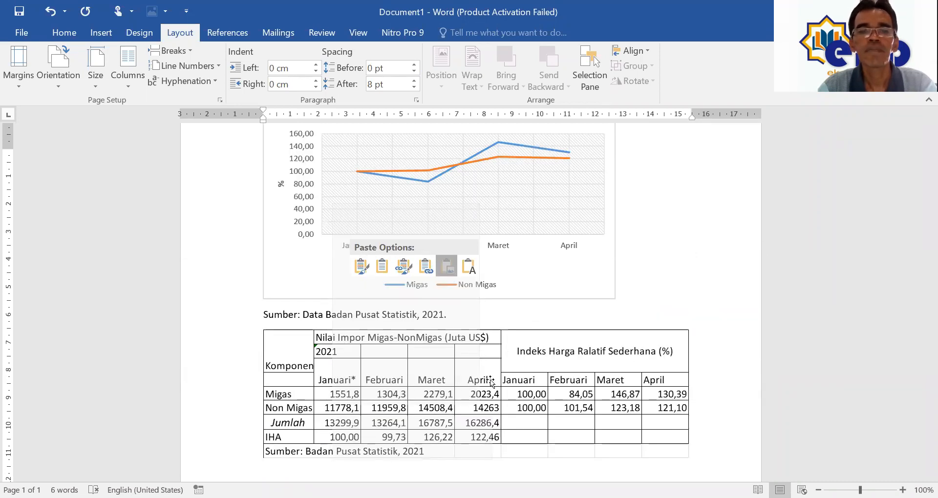
pyautogui.click(544, 399)
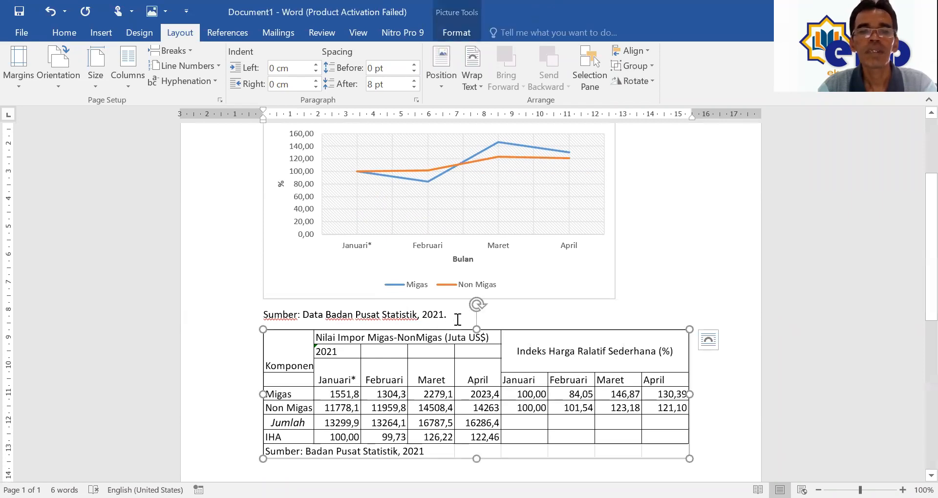
pyautogui.click(451, 320)
pyautogui.press('Return')
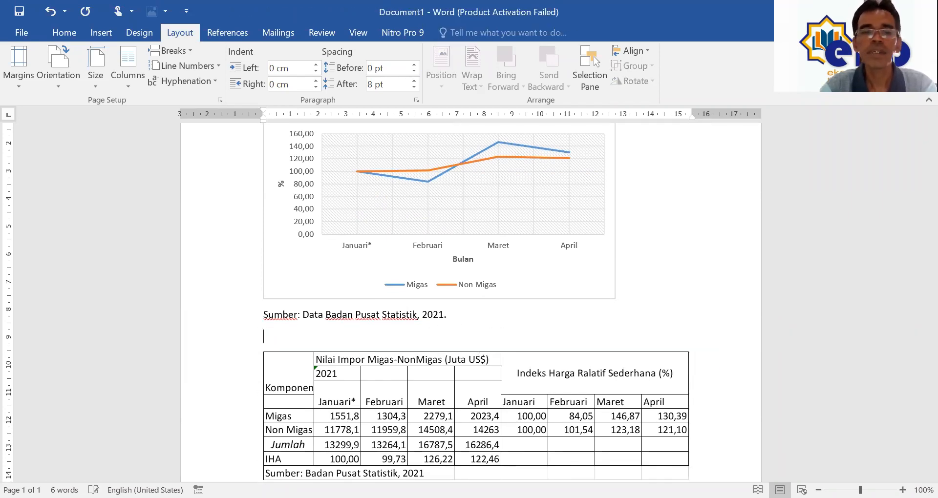
pyautogui.scroll(-4, 499, 342)
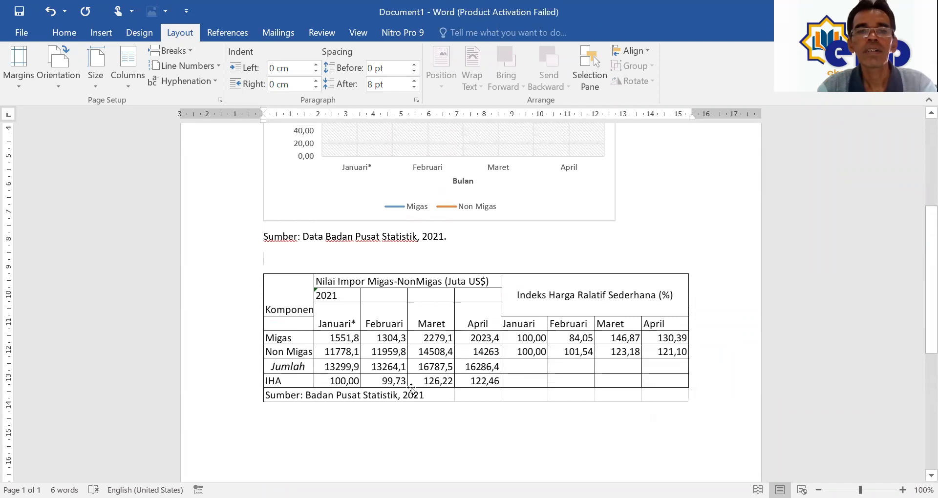
pyautogui.scroll(3, 412, 389)
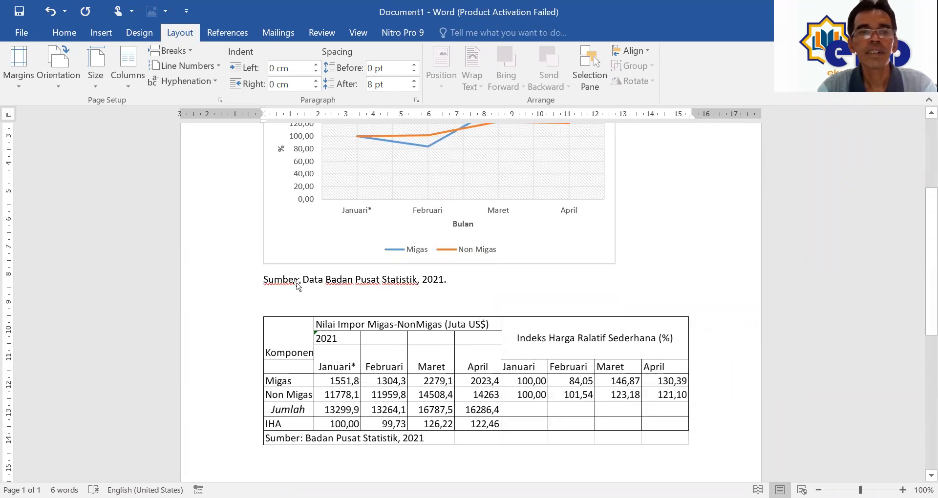
# Step: Indent and type 'Perkembangan nilai impor non migas dan migas di Indonesia selama Januari sampai dengan April 2021.'
pyautogui.moveTo(263, 109); pyautogui.dragTo(298, 115)
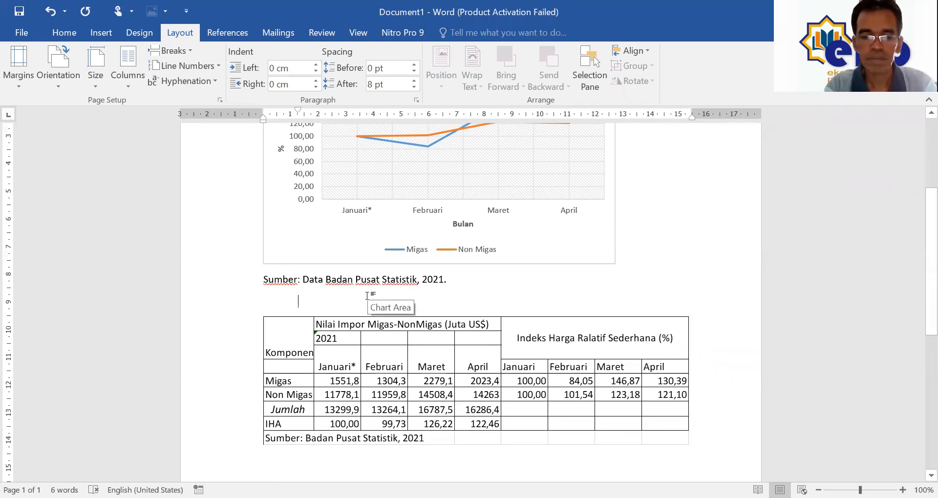
pyautogui.write('Perkembangan')
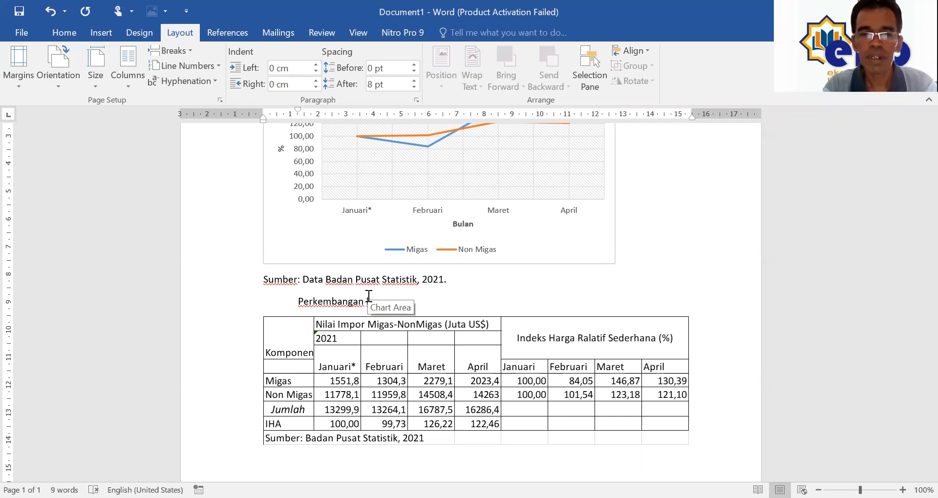
pyautogui.hotkey('shift', 'Left')
pyautogui.write('nilai impor non migas')
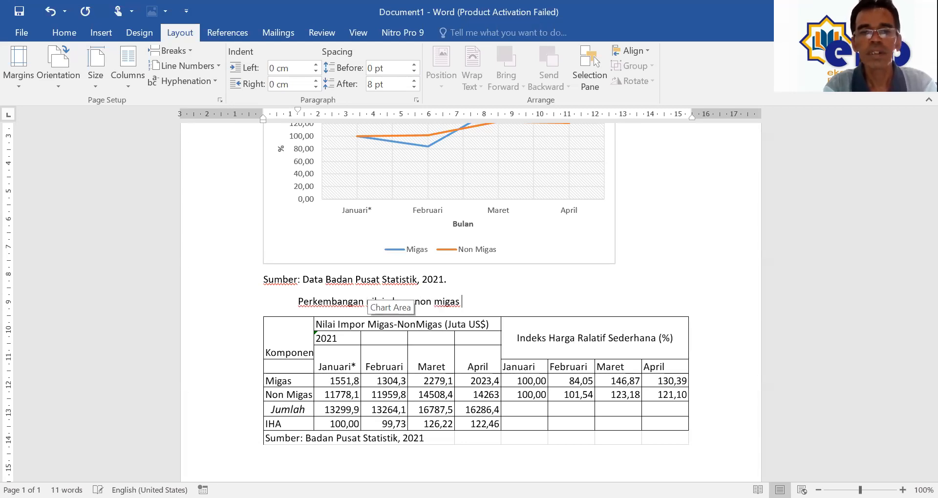
pyautogui.hotkey('ctrl', 'shift', 'Left')
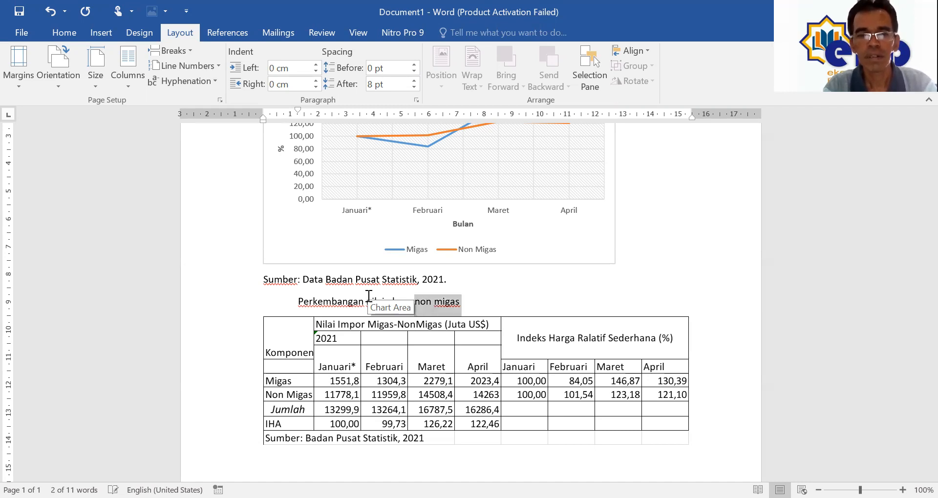
pyautogui.press('Right')
pyautogui.write('dan ')
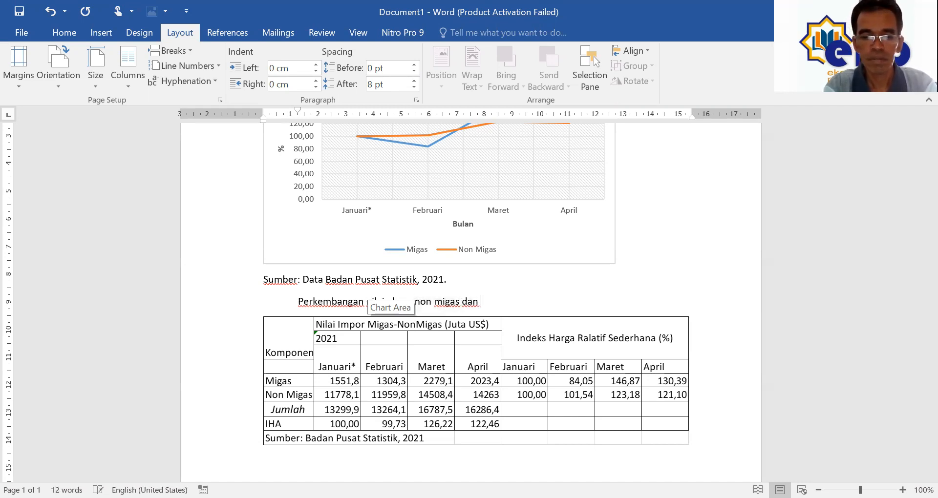
pyautogui.write('migas di ')
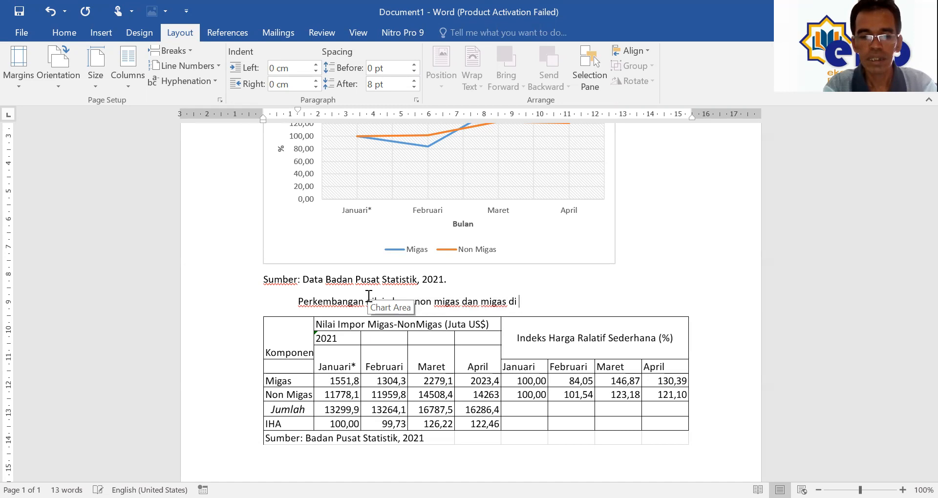
pyautogui.write('Indonesia ')
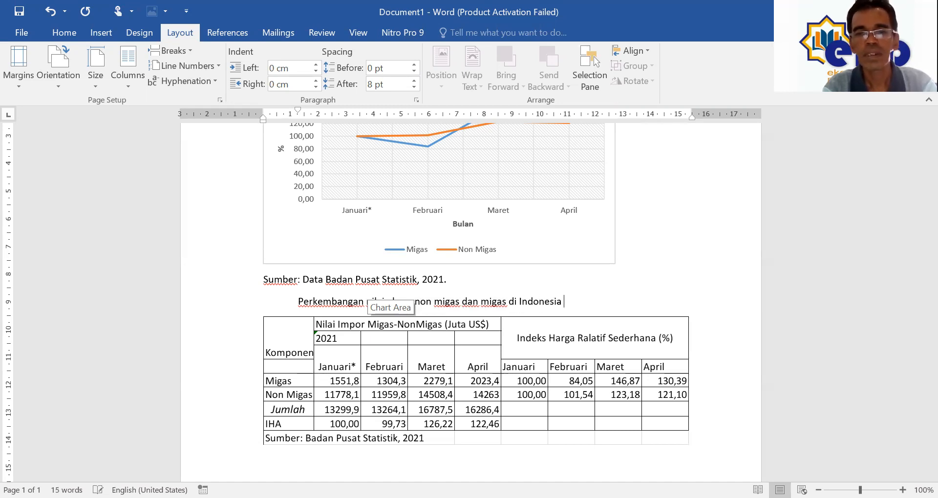
pyautogui.write('selama ')
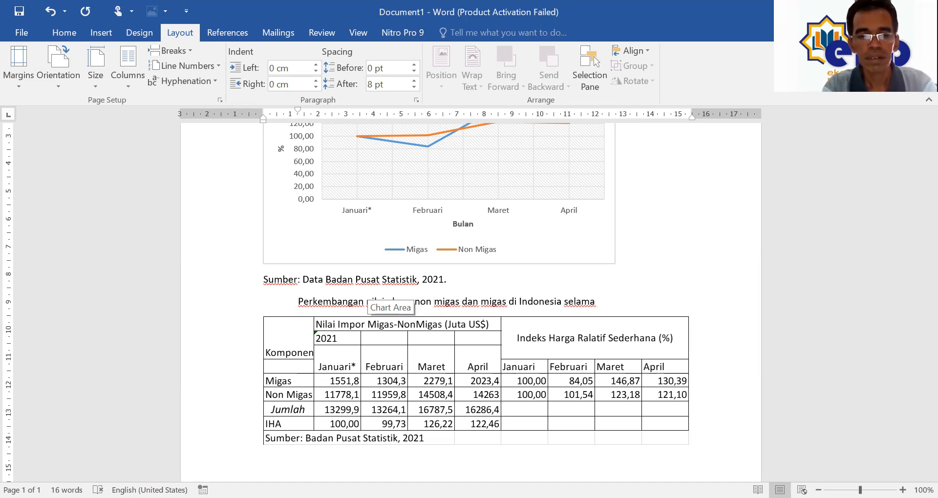
pyautogui.write('ja')
pyautogui.press('BackSpace')
pyautogui.press('BackSpace')
pyautogui.write('Januari sampai dengan ')
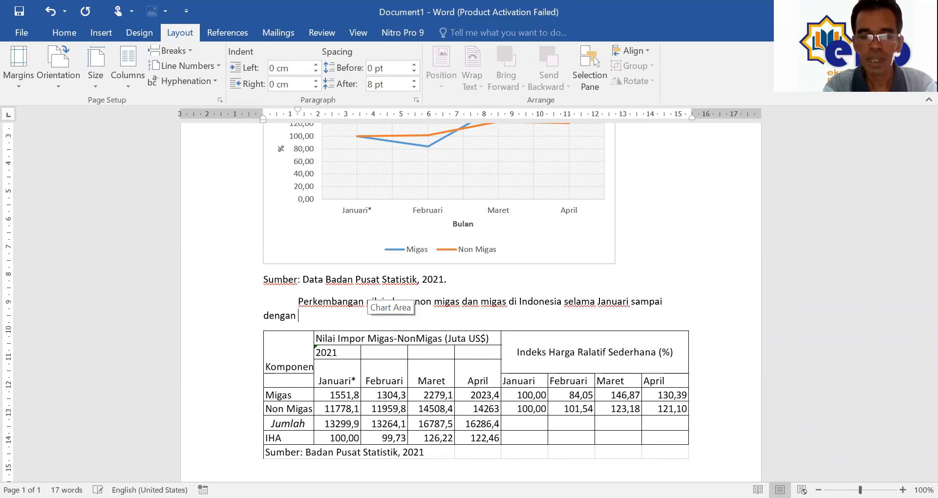
pyautogui.write('April')
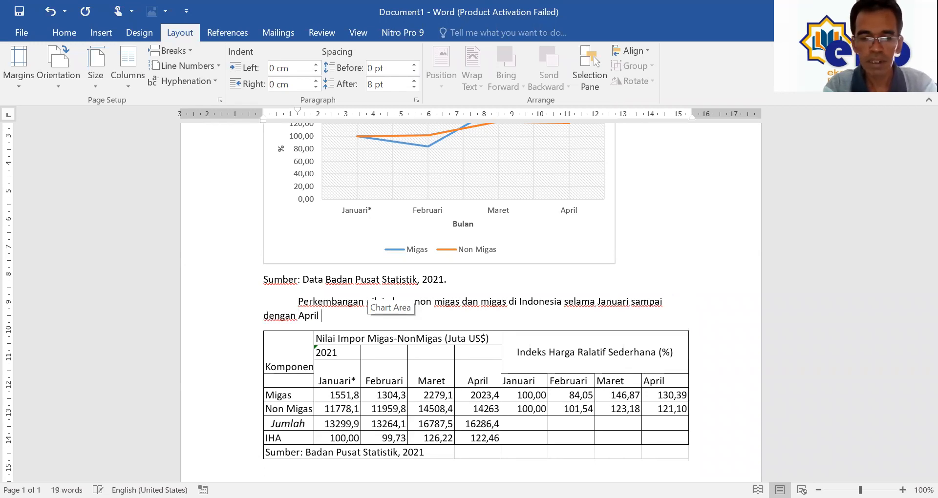
pyautogui.write(' 2021')
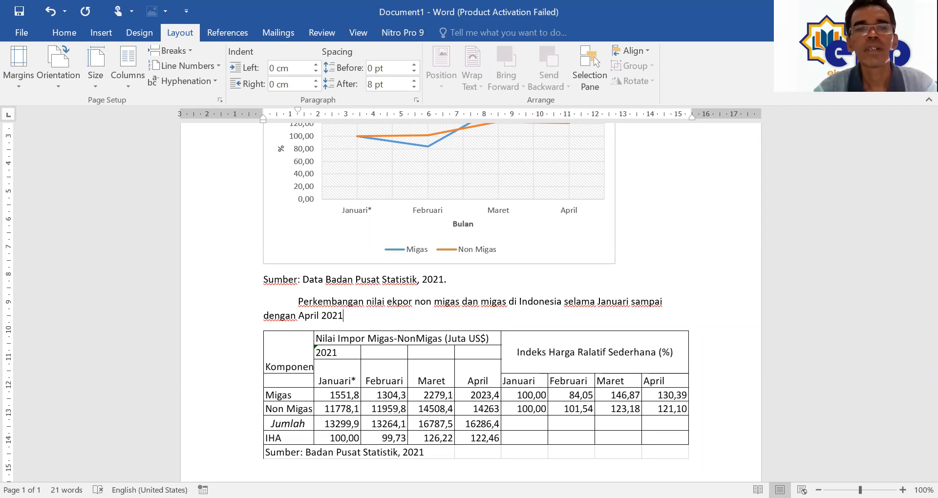
pyautogui.write('. Pada ter')
pyautogui.write('liha')
# Step: Add that Migas imports exceed non Migas, reaching 130,39% versus non migas 121,10%
pyautogui.hotkey('ctrl', 'shift', 'Left')
pyautogui.write('dapat diliha')
pyautogui.press('BackSpace')
pyautogui.press('BackSpace')
pyautogui.write('ha')
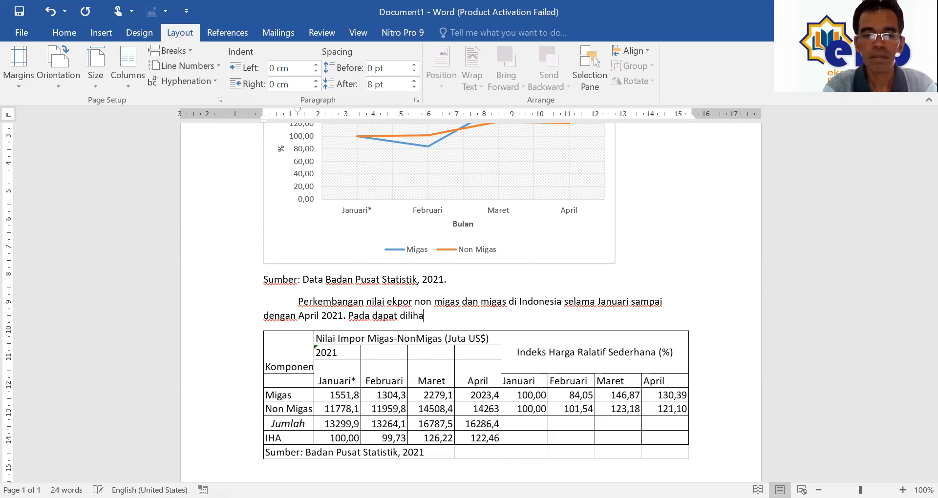
pyautogui.write(' bahwa')
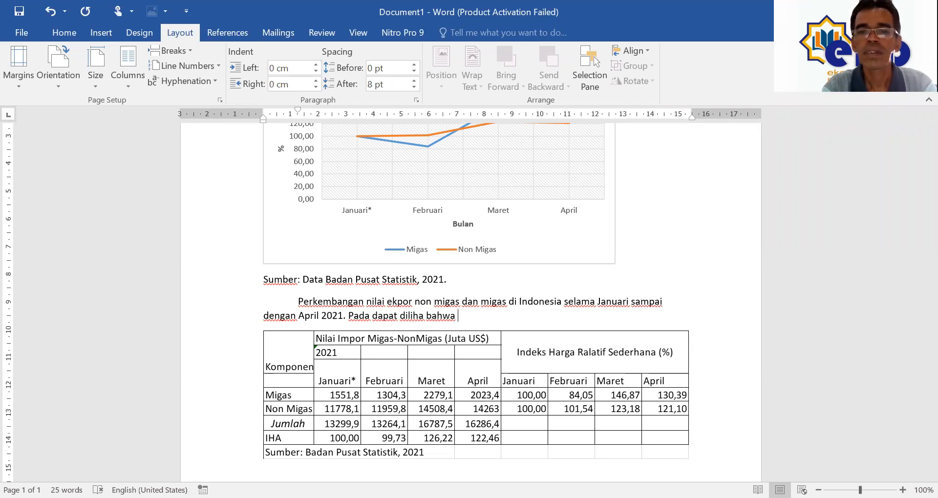
pyautogui.write('Ekpor')
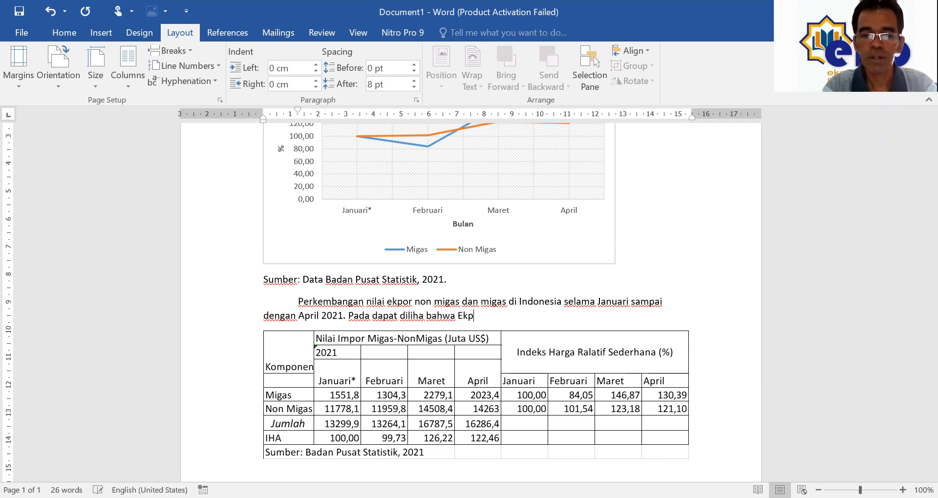
pyautogui.press('BackSpace')
pyautogui.press('BackSpace')
pyautogui.press('BackSpace')
pyautogui.press('BackSpace')
pyautogui.press('BackSpace')
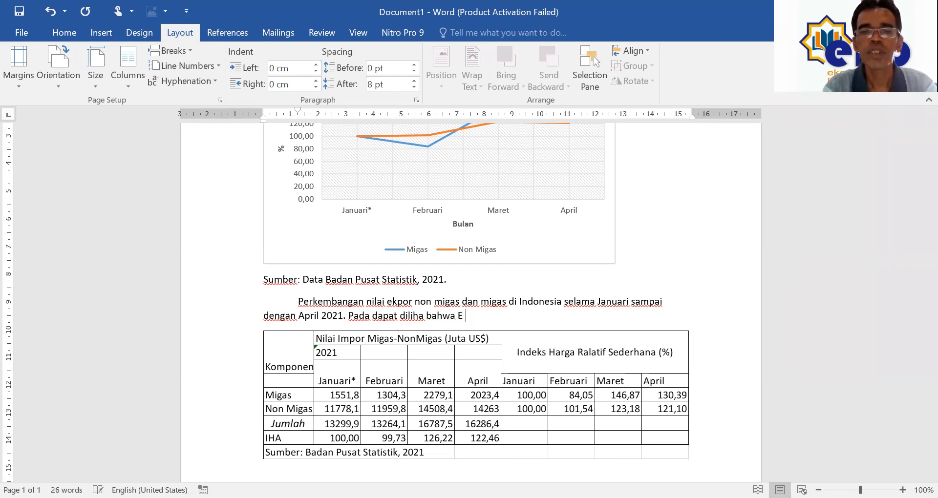
pyautogui.write('impor')
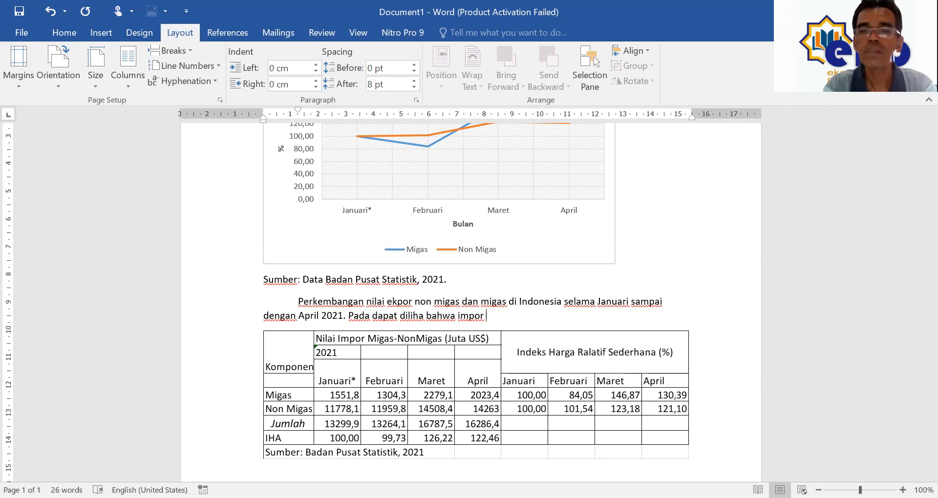
pyautogui.write('Mi')
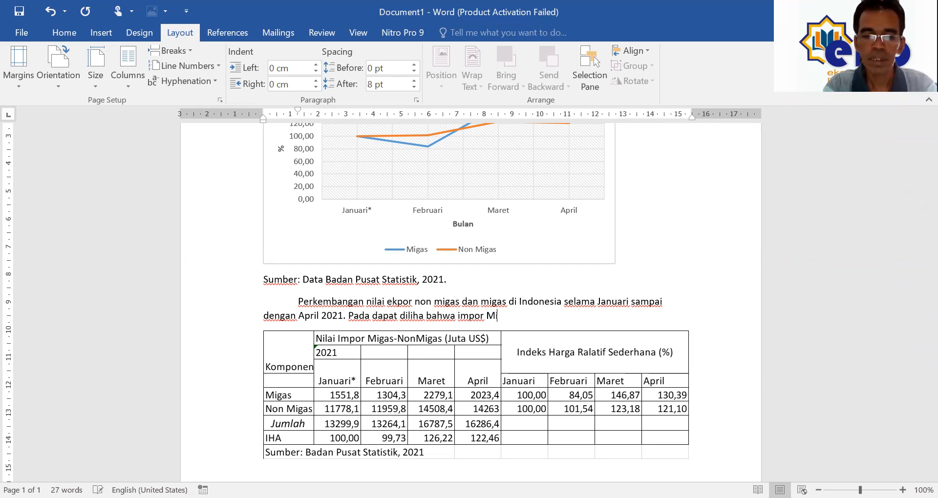
pyautogui.write('gas masih lebih besar dibandingkan impor non')
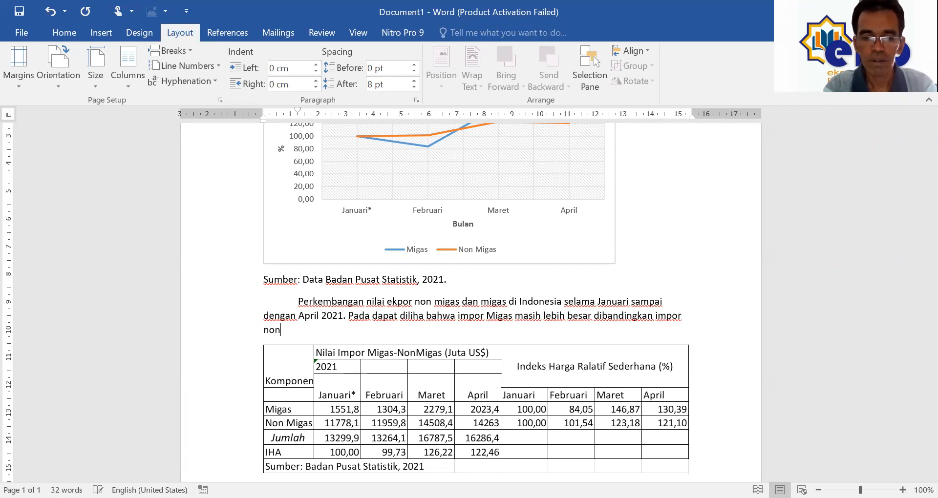
pyautogui.write(' Migas')
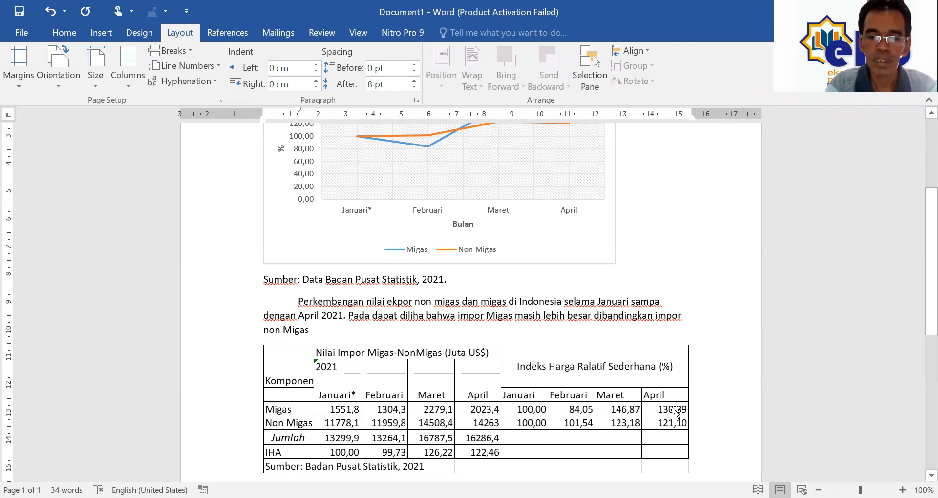
pyautogui.write(', di ma')
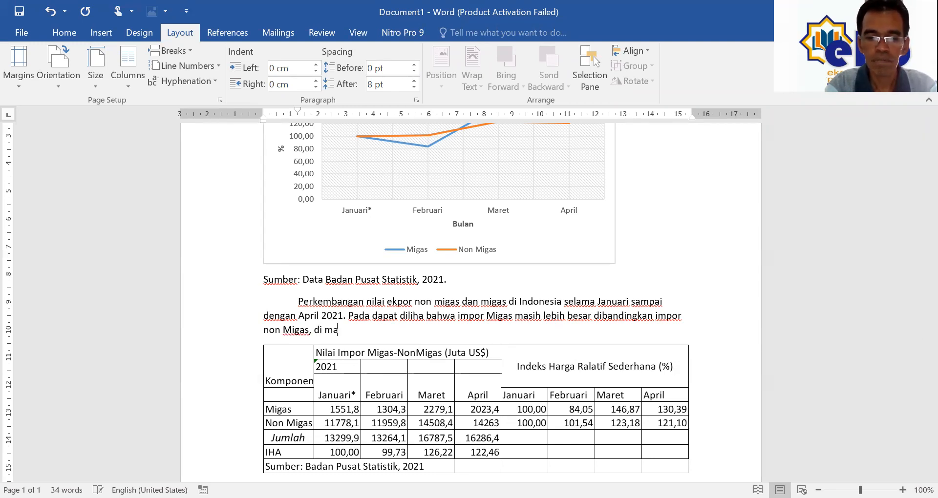
pyautogui.write('na pada bulan ')
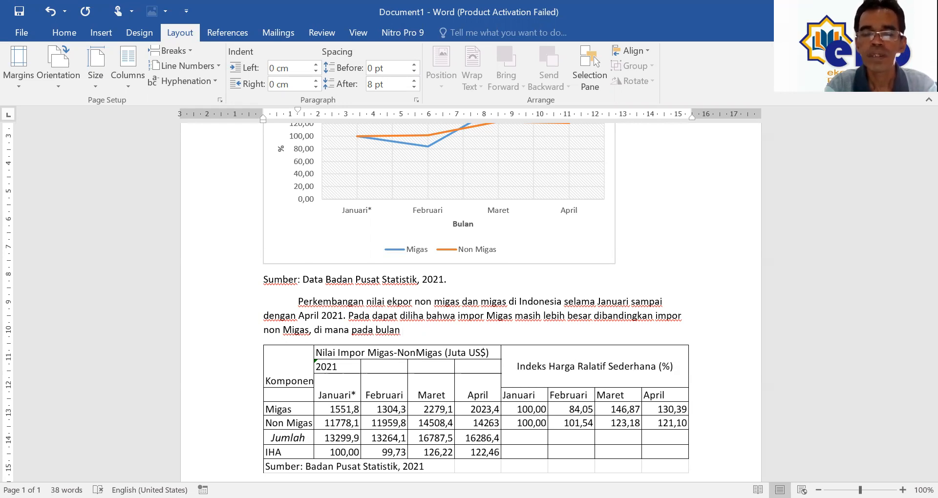
pyautogui.write('impor non migas mencaopai')
pyautogui.press('BackSpace')
pyautogui.press('BackSpace')
pyautogui.press('BackSpace')
pyautogui.press('BackSpace')
pyautogui.press('BackSpace')
pyautogui.write('pai ')
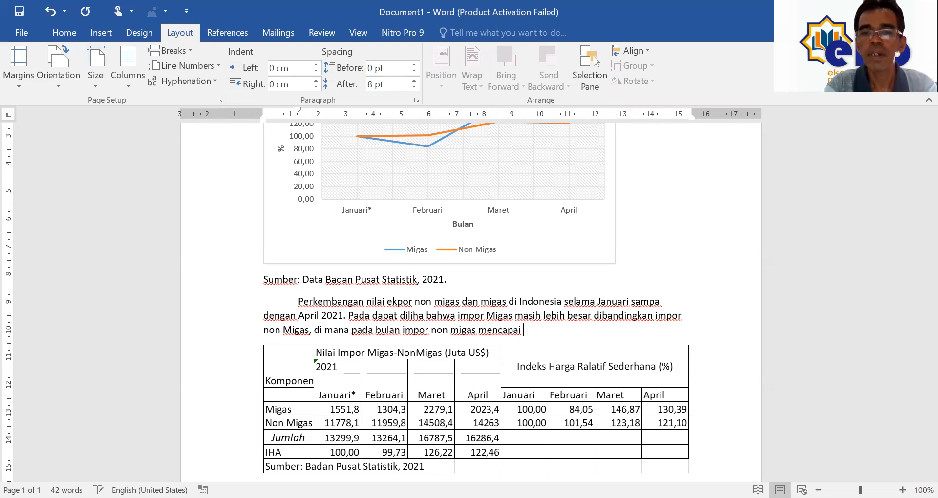
pyautogui.write('130')
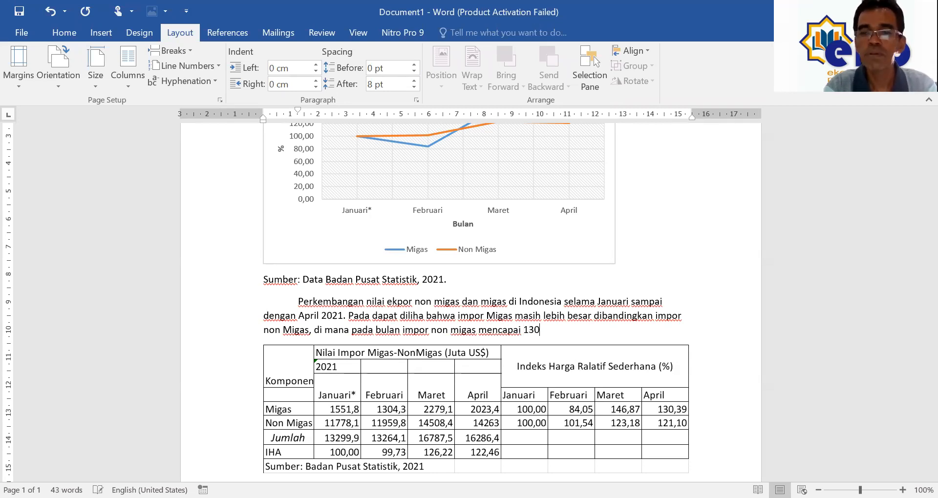
pyautogui.write(',39%')
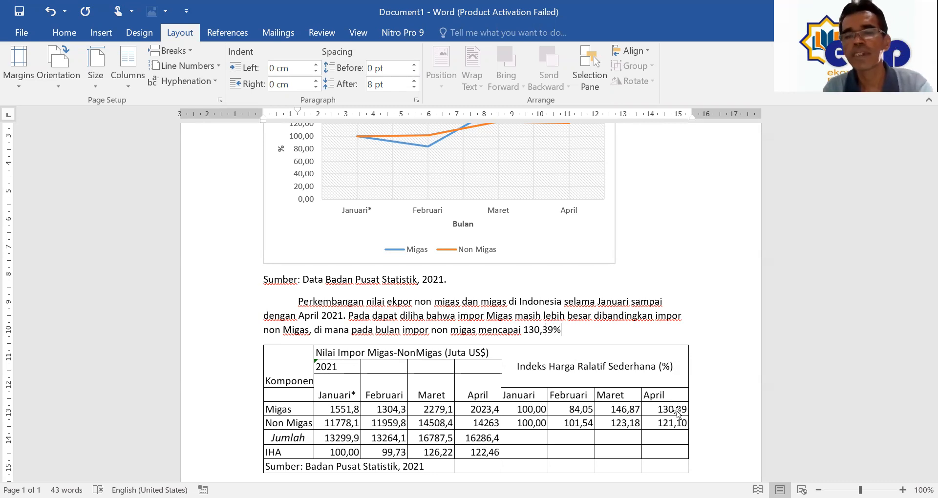
pyautogui.write(' sedangkan ')
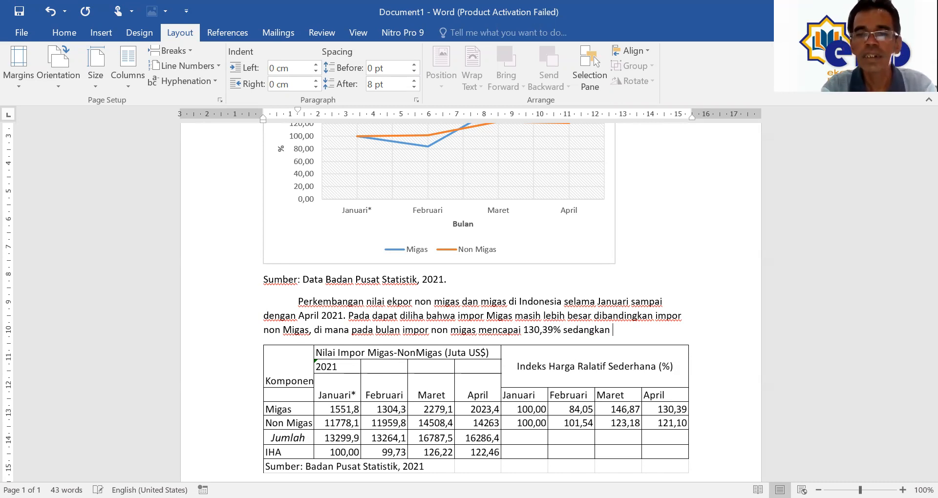
pyautogui.write('non migas ')
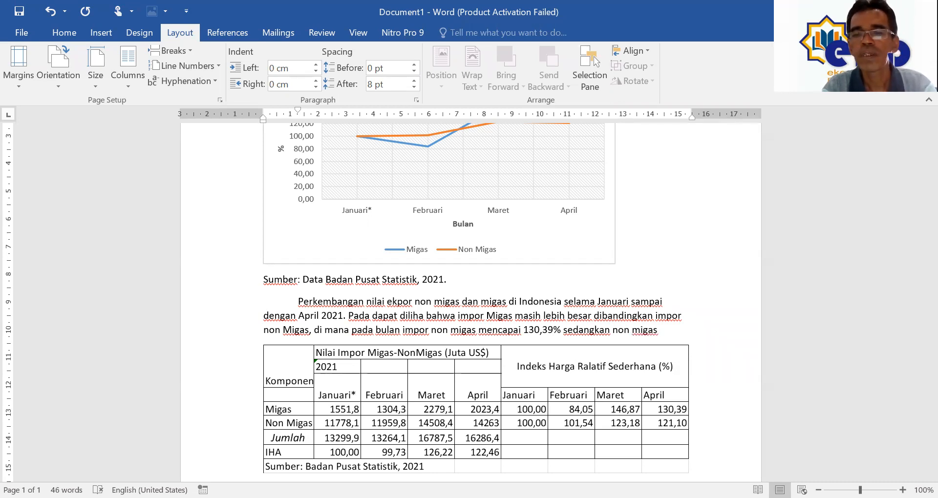
pyautogui.write('12')
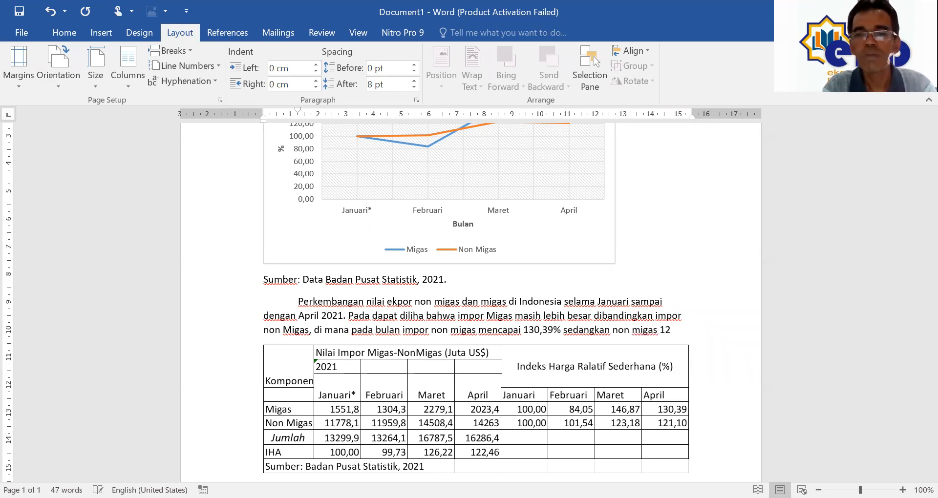
pyautogui.write('1,1')
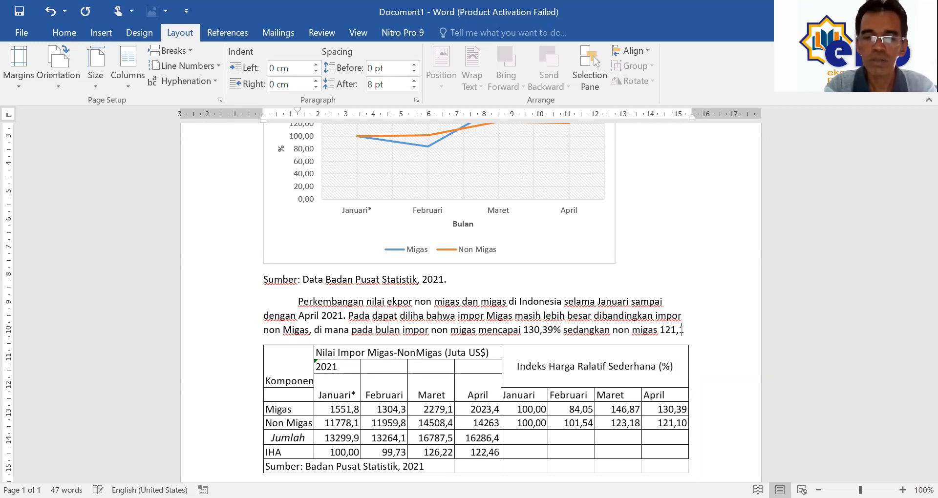
pyautogui.write('0%')
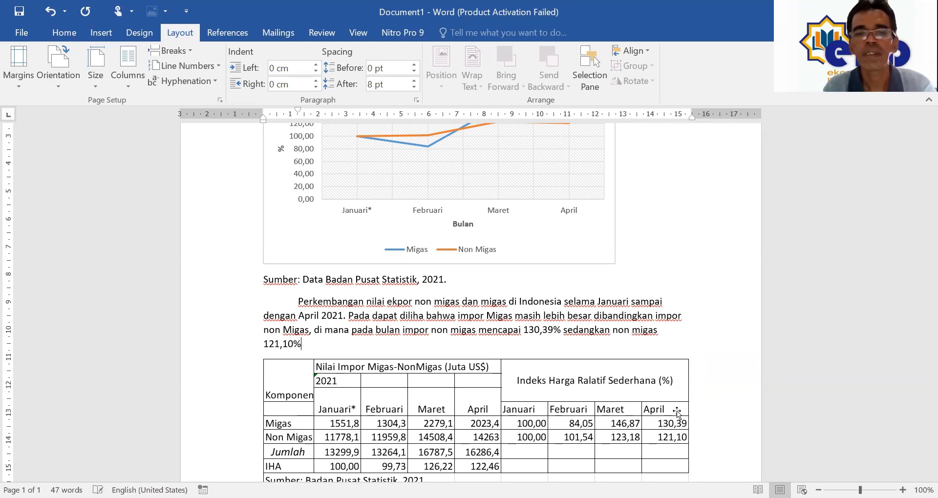
pyautogui.write('.')
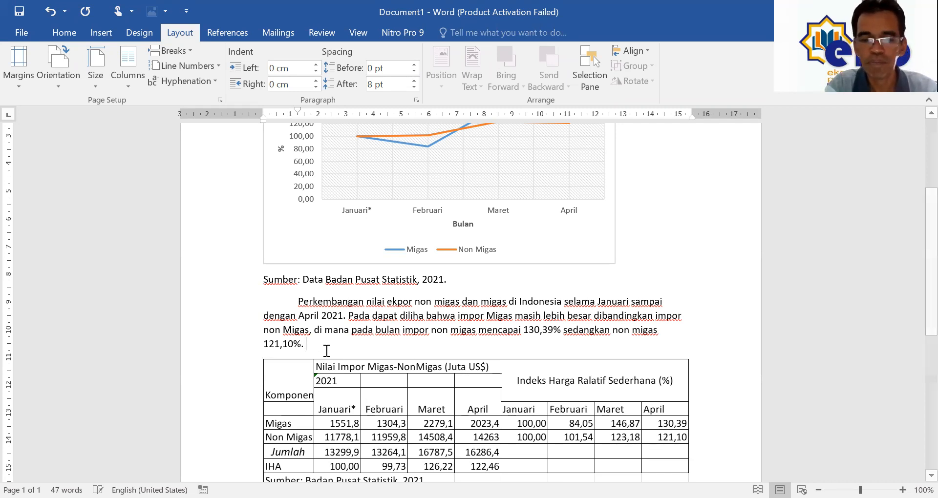
# Step: Write 'Perkembangan impor non migas dari Januari sampai April mengalami fluktuasi (naik turun) pada bula Februari impor migas'
pyautogui.write('Perk')
pyautogui.press('BackSpace')
pyautogui.press('BackSpace')
pyautogui.press('BackSpace')
pyautogui.press('BackSpace')
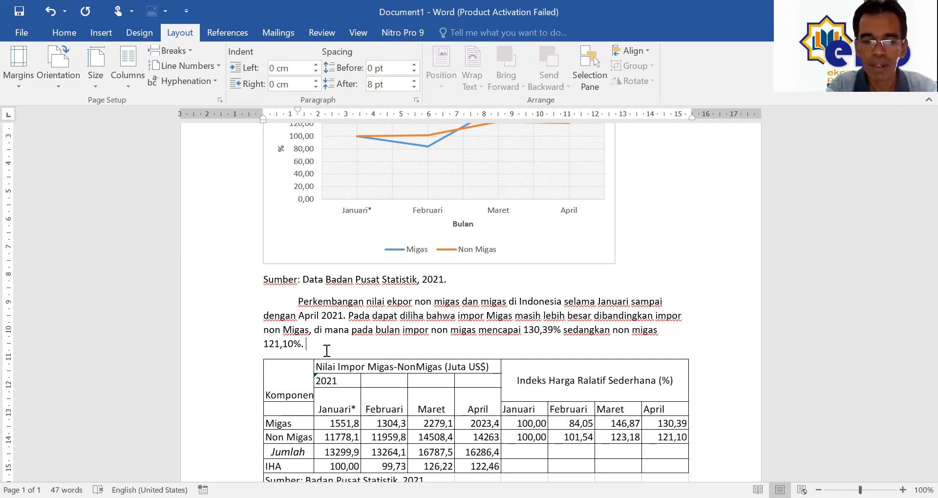
pyautogui.press('Return')
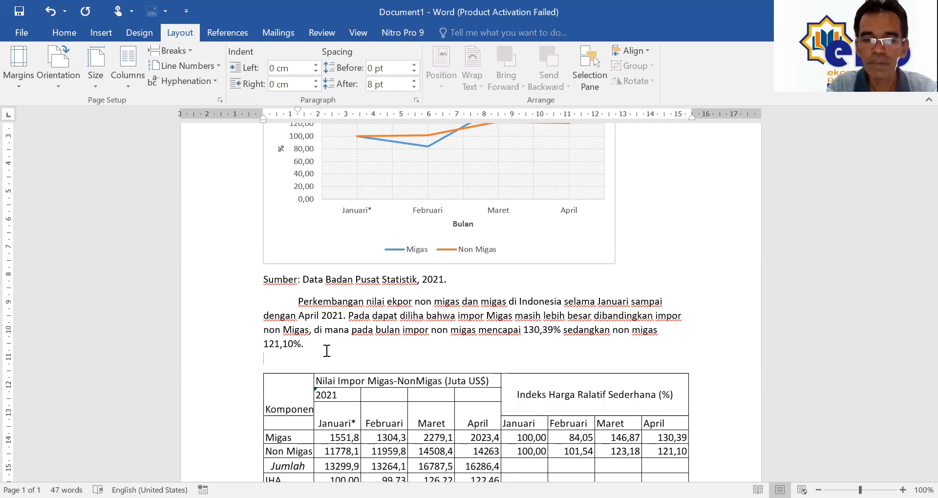
pyautogui.press('BackSpace')
pyautogui.write('Perkembangan ')
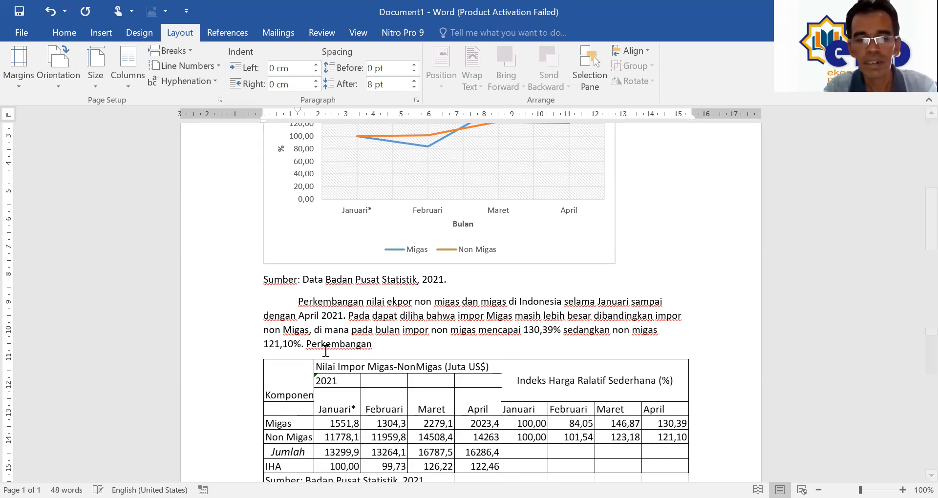
pyautogui.write('ek')
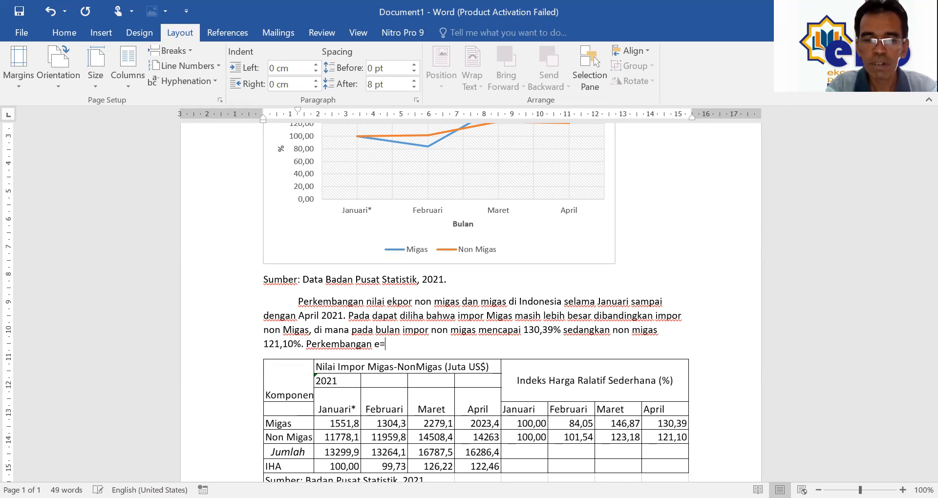
pyautogui.press('BackSpace')
pyautogui.press('BackSpace')
pyautogui.write('impo')
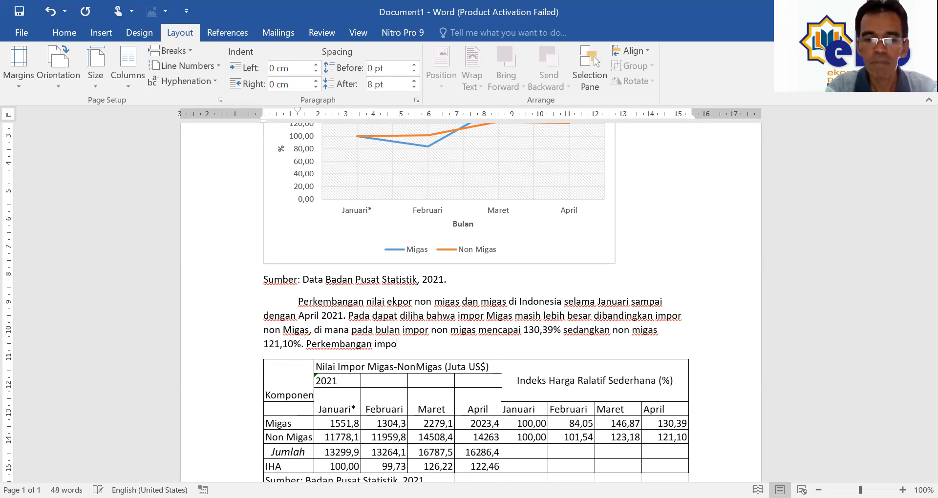
pyautogui.write('r no')
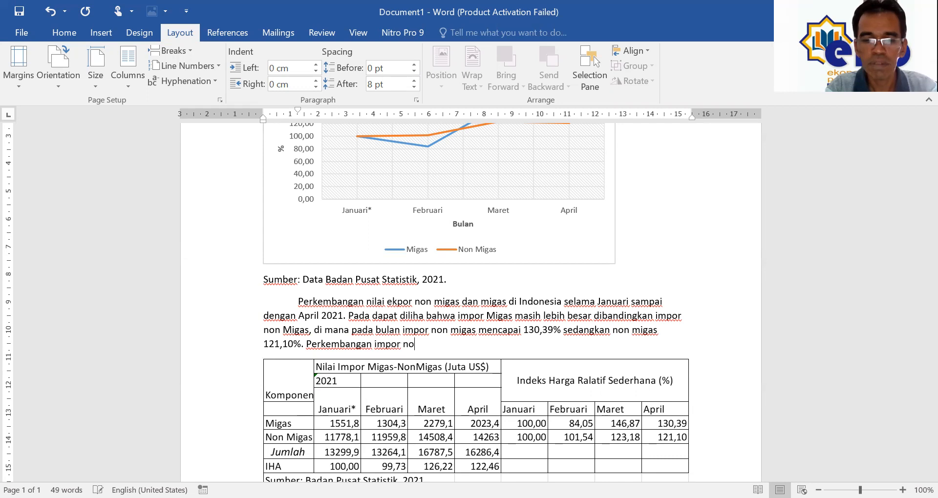
pyautogui.write('n migas ')
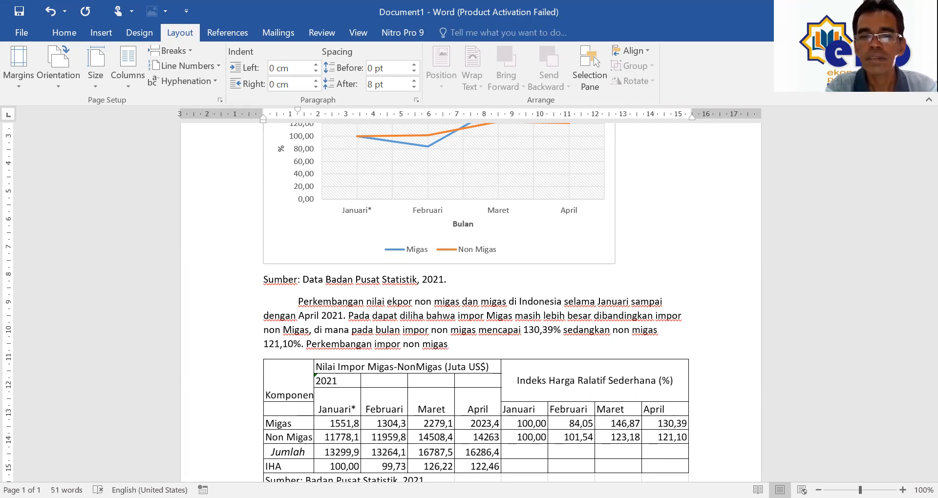
pyautogui.write('dari ')
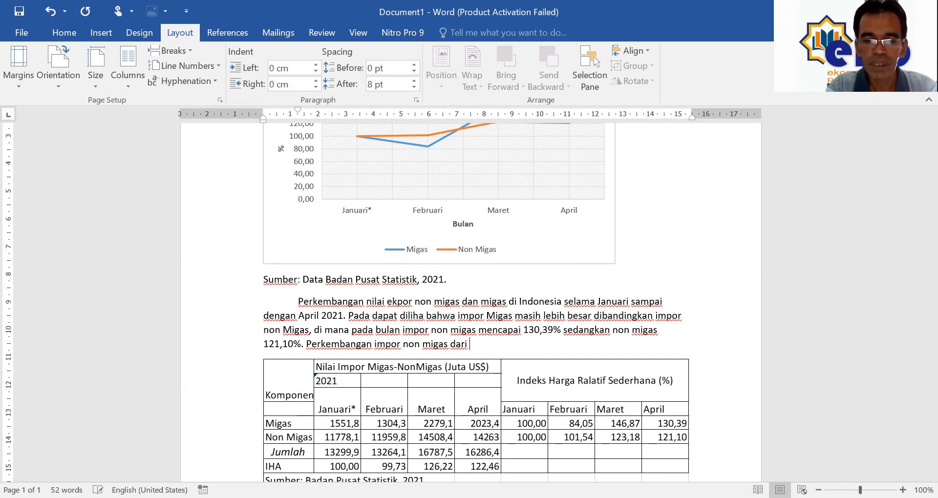
pyautogui.write('jan')
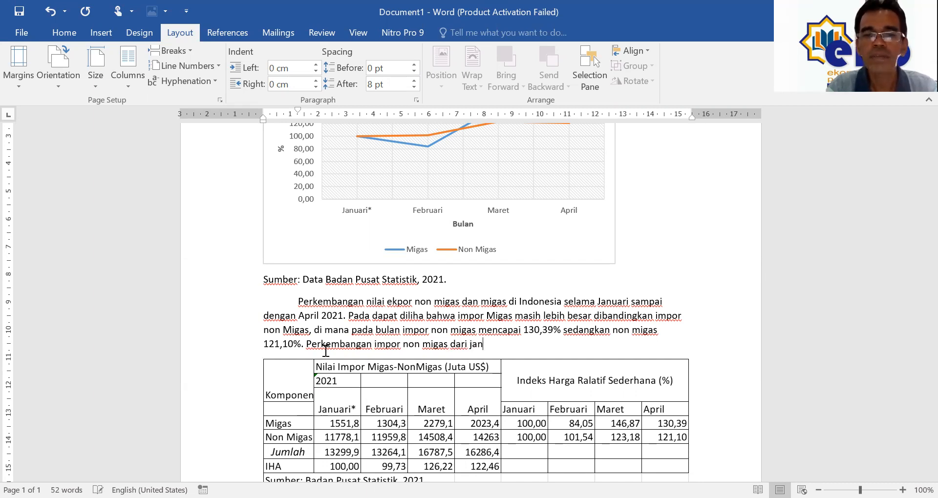
pyautogui.hotkey('ctrl', 'shift', 'Left')
pyautogui.write('Jan')
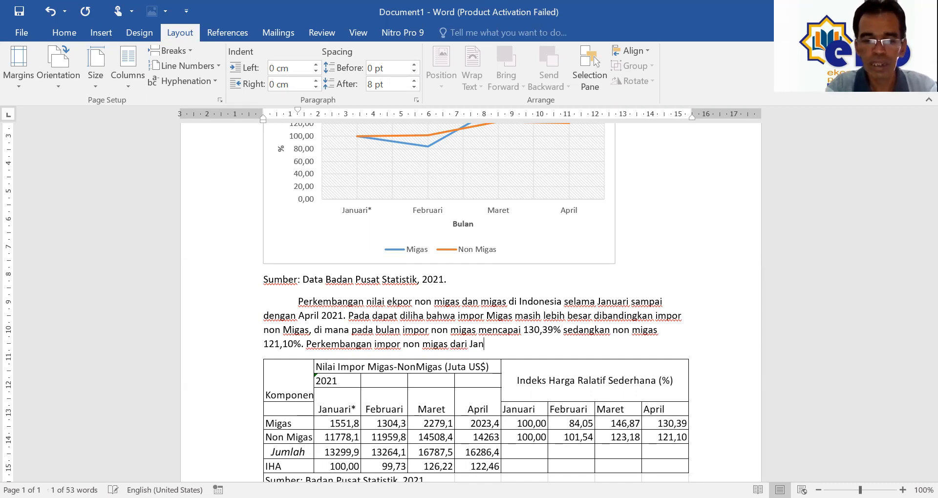
pyautogui.write('uari sampai April mengalami ')
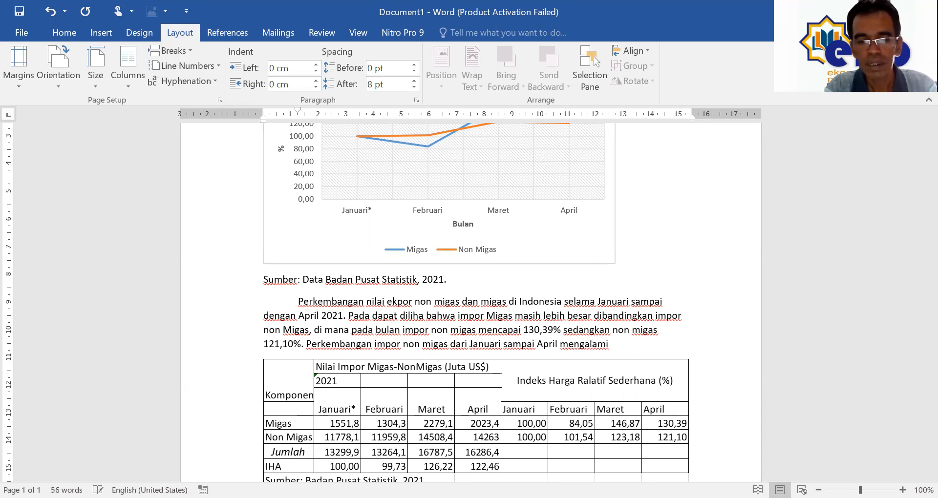
pyautogui.write('fluktuas')
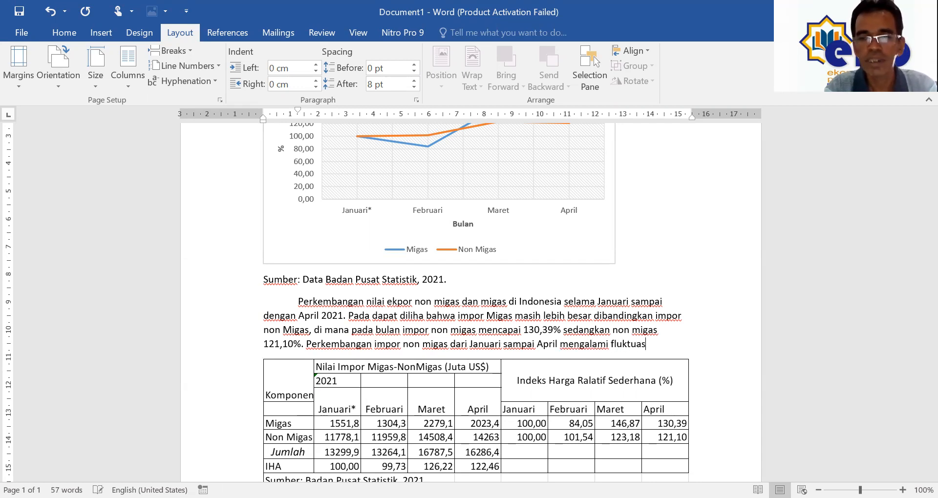
pyautogui.write('i (naik')
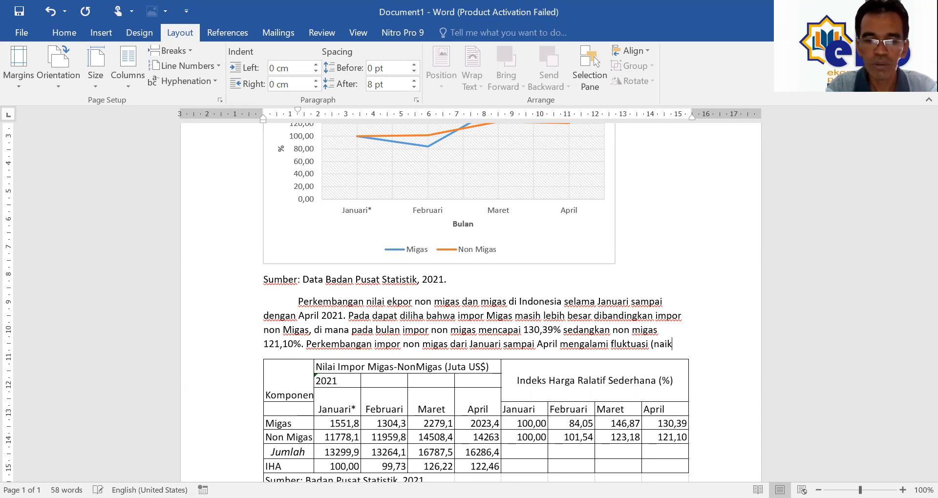
pyautogui.write(' turun)')
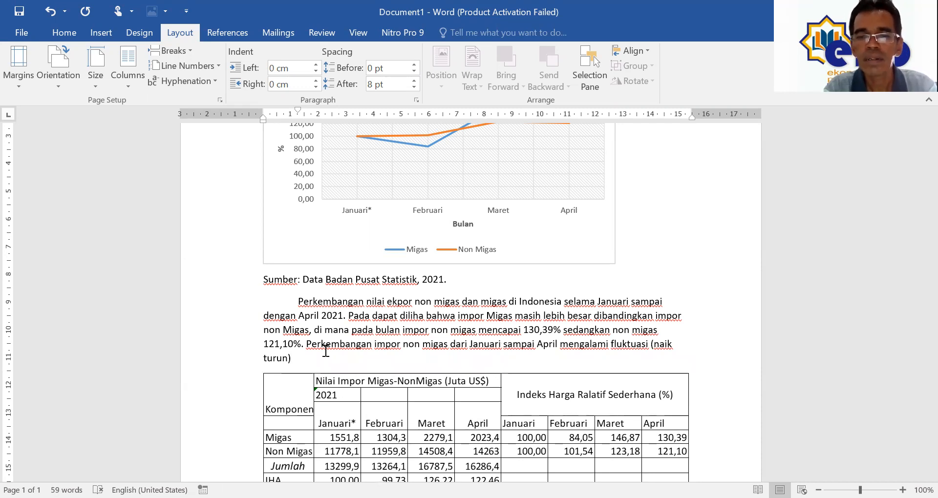
pyautogui.write(' pada bul')
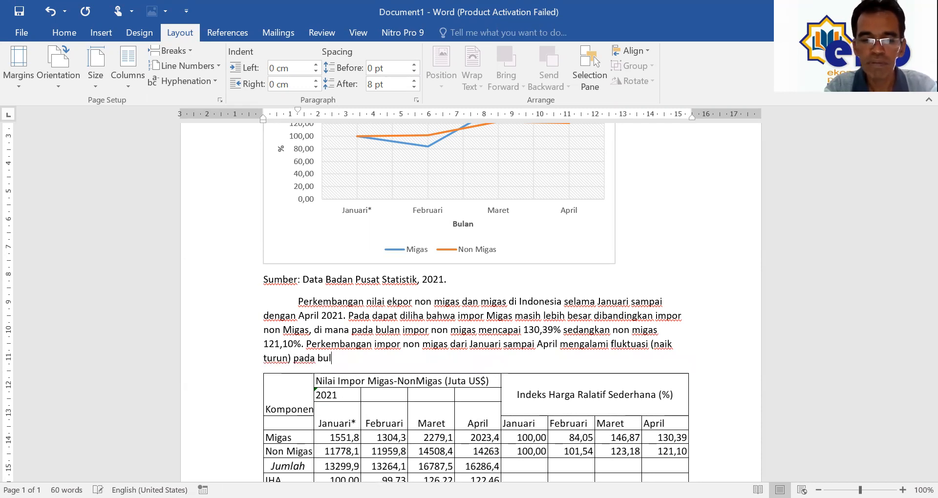
pyautogui.write('a Feb')
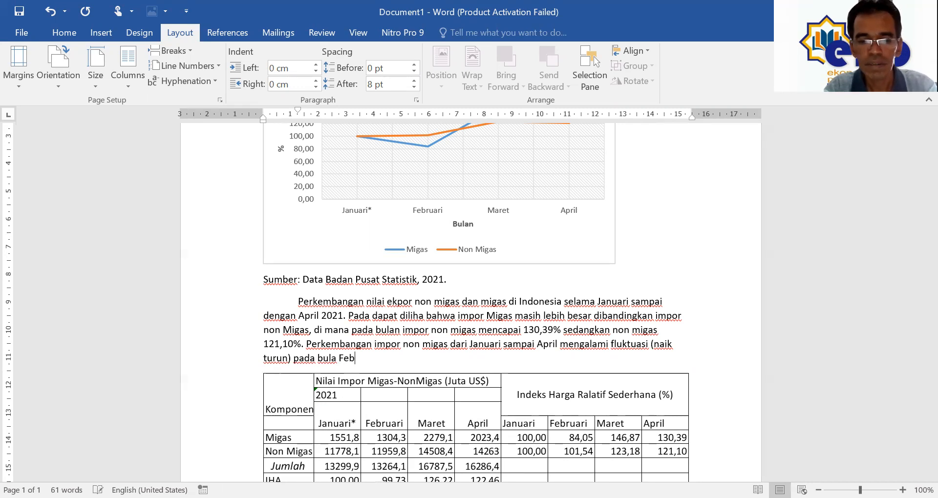
pyautogui.write('ruari ')
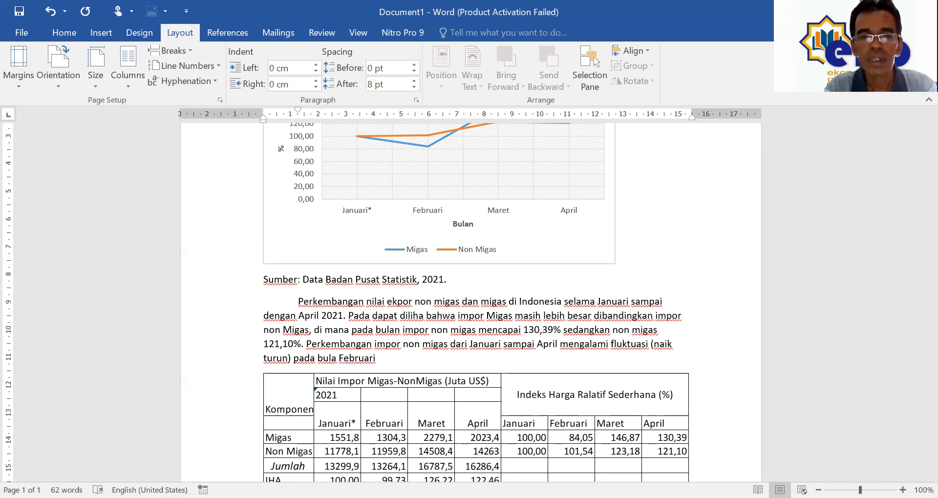
pyautogui.write('impor')
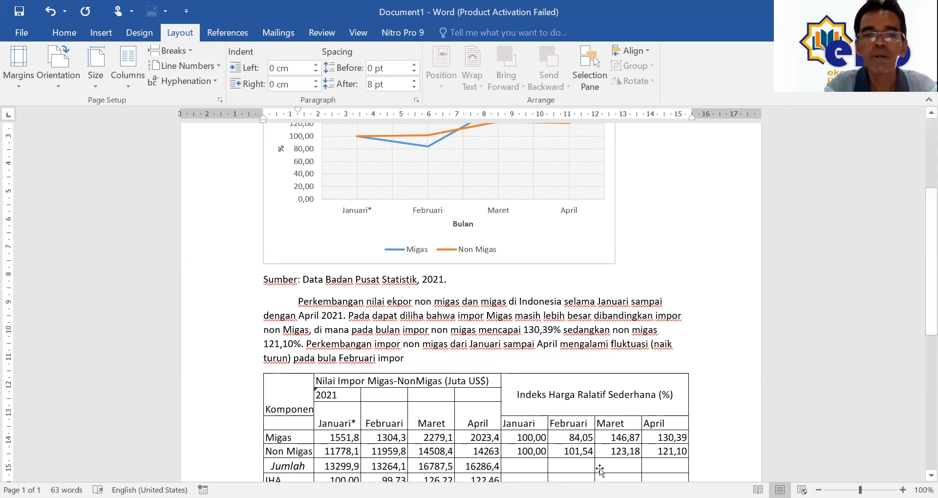
pyautogui.write(' migas')
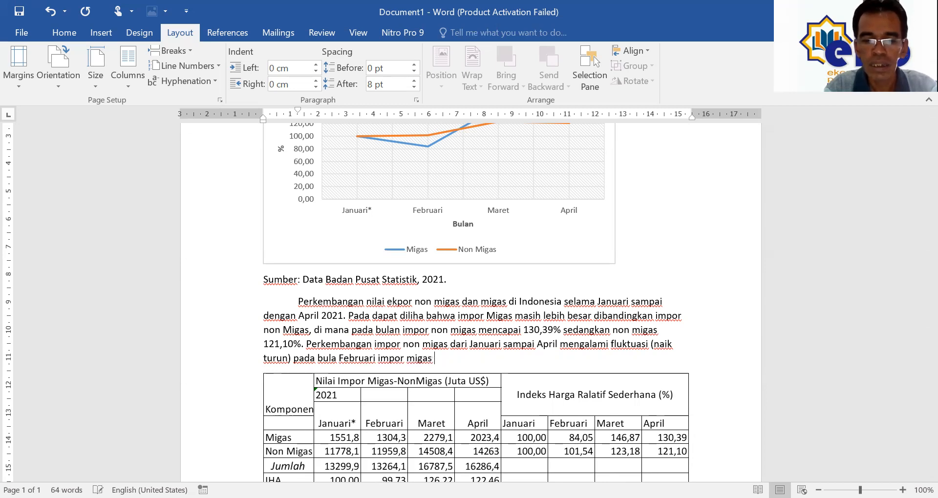
pyautogui.write(' turu')
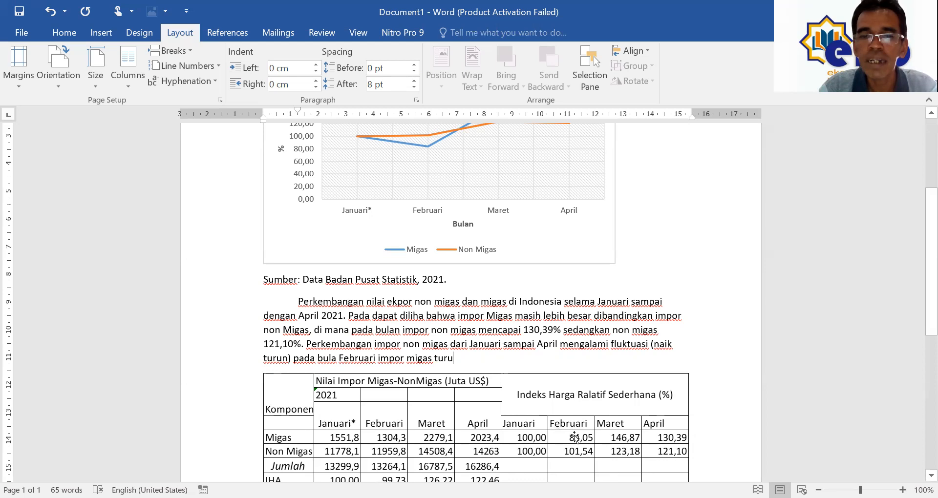
pyautogui.write('n d')
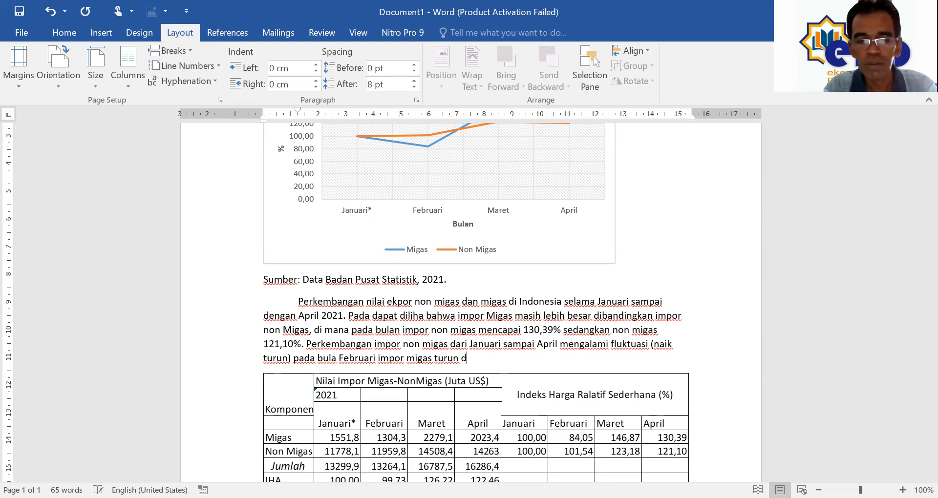
pyautogui.write('rastis ')
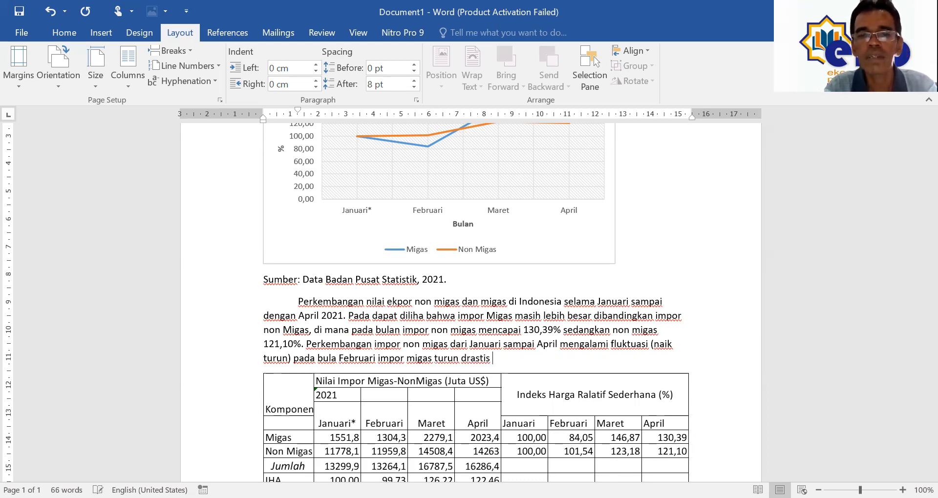
pyautogui.write('mencapa')
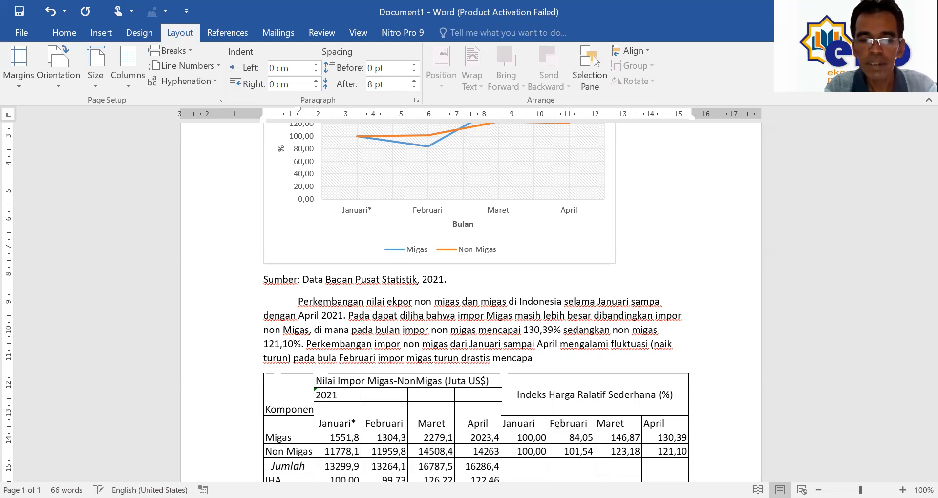
pyautogui.write('i 84,')
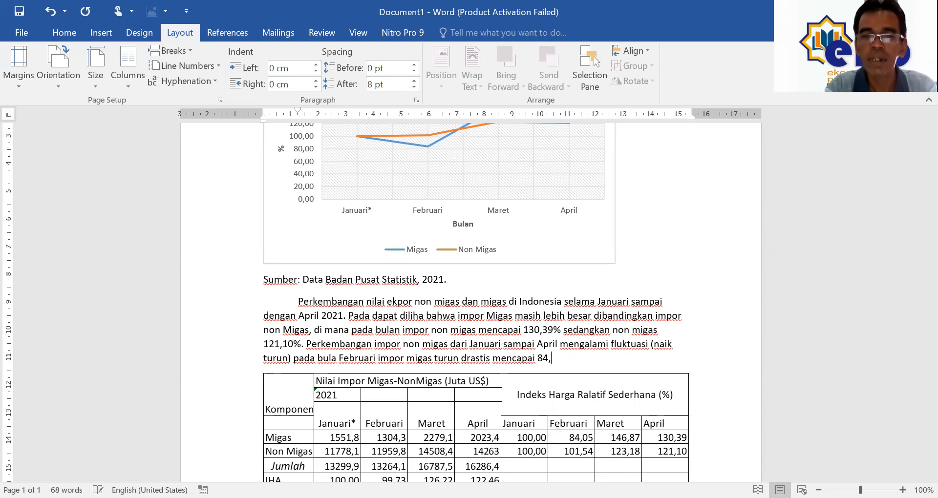
pyautogui.write('05%')
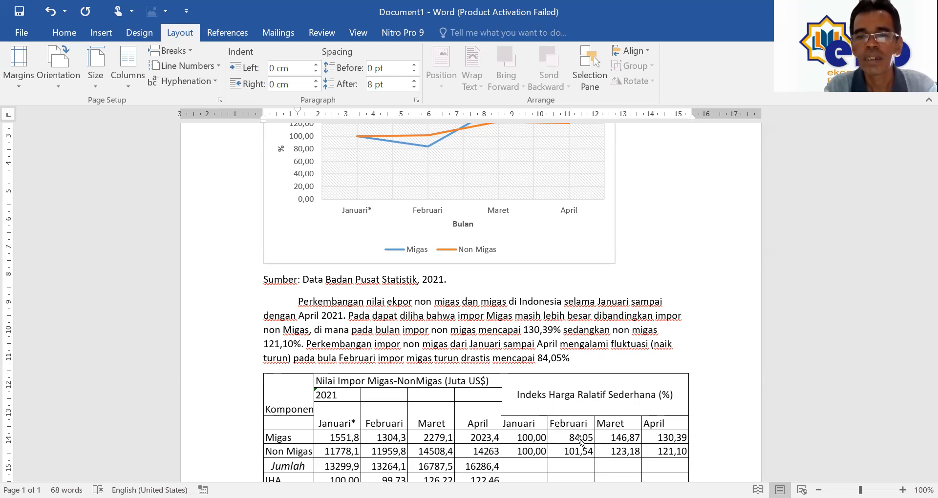
pyautogui.write(' namun ')
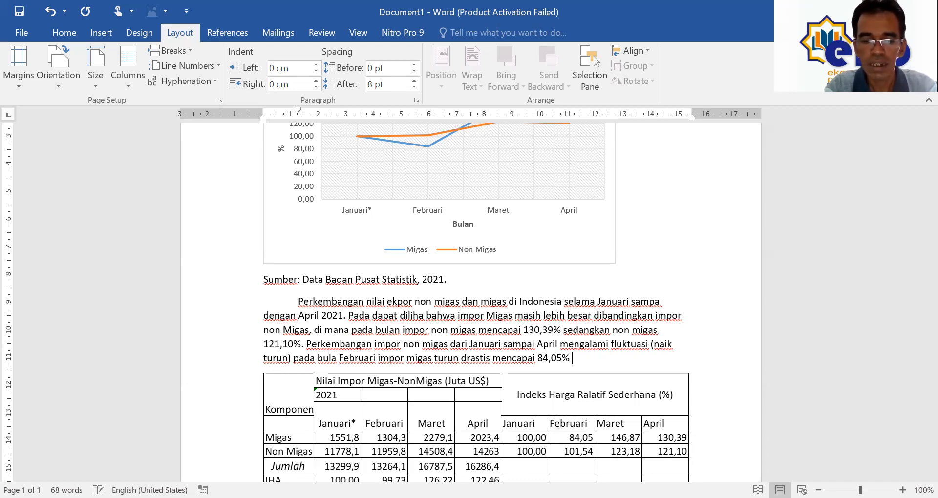
pyautogui.write('meningka')
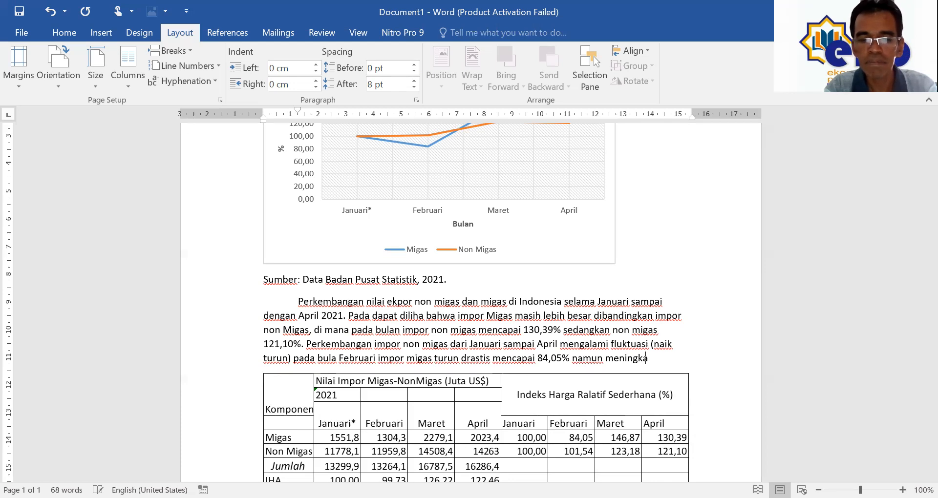
pyautogui.write('t tajam')
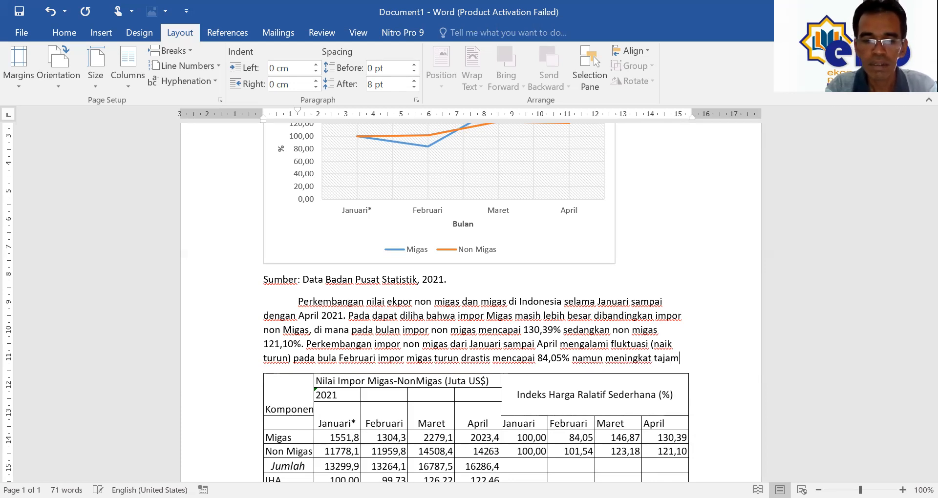
pyautogui.write(' di bulan ')
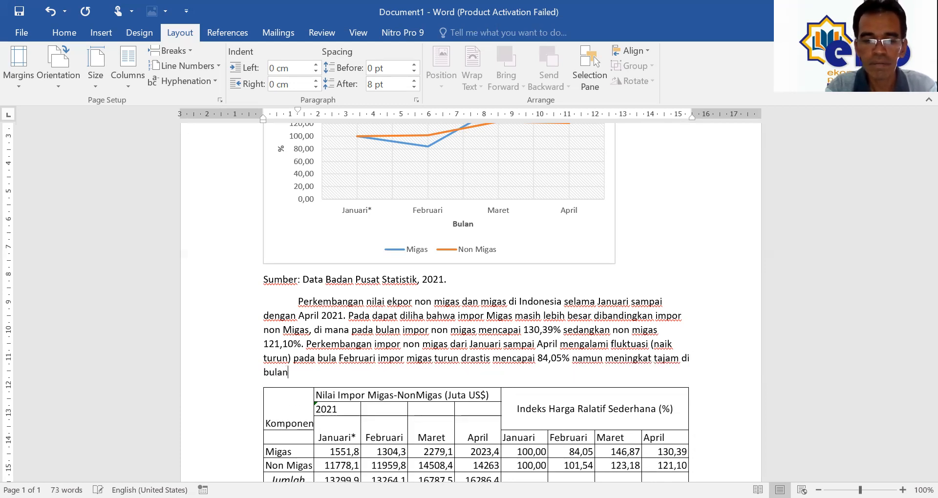
pyautogui.write('Maret ')
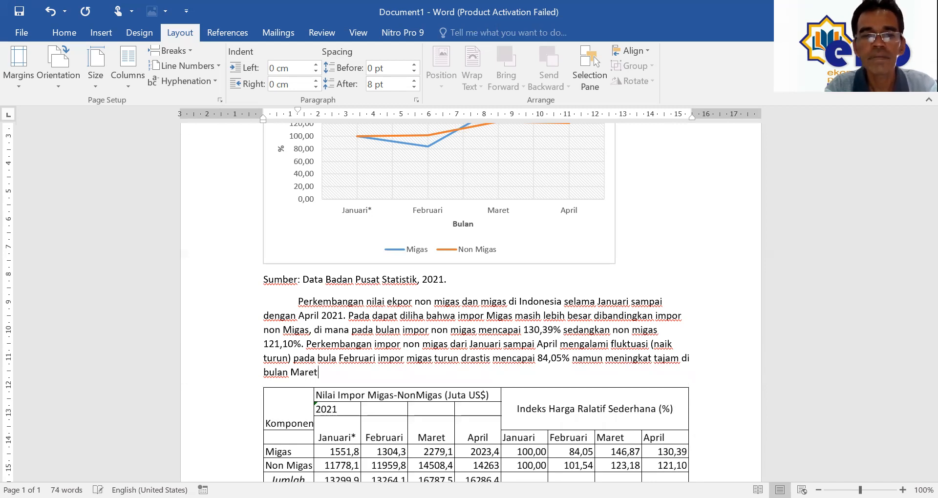
pyautogui.write('sebe')
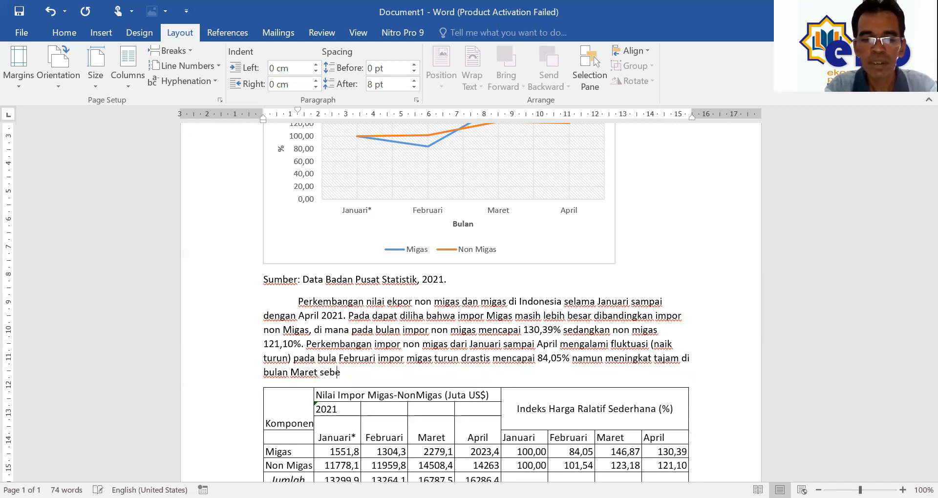
pyautogui.write('sar 146')
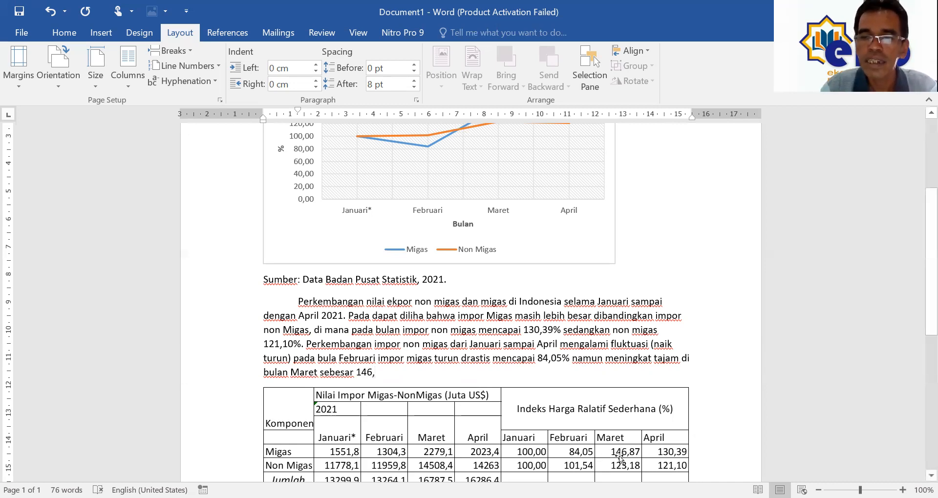
pyautogui.write(',87')
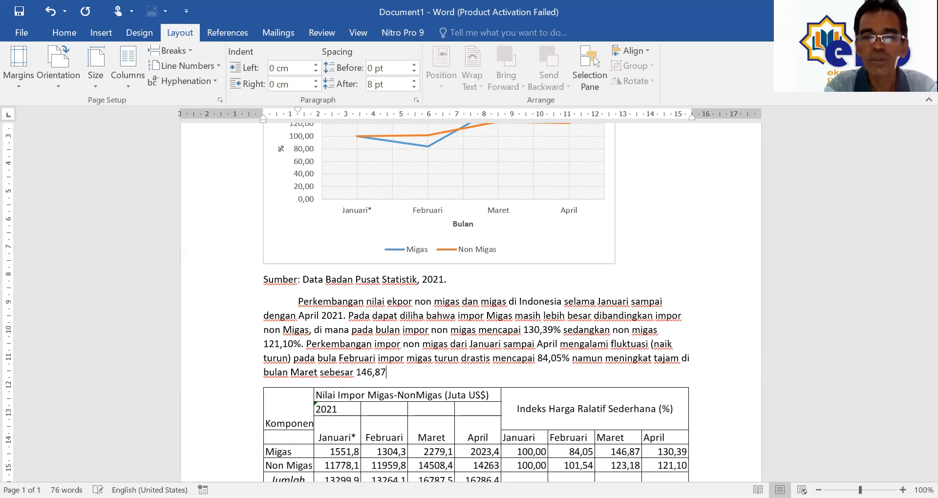
pyautogui.write('%')
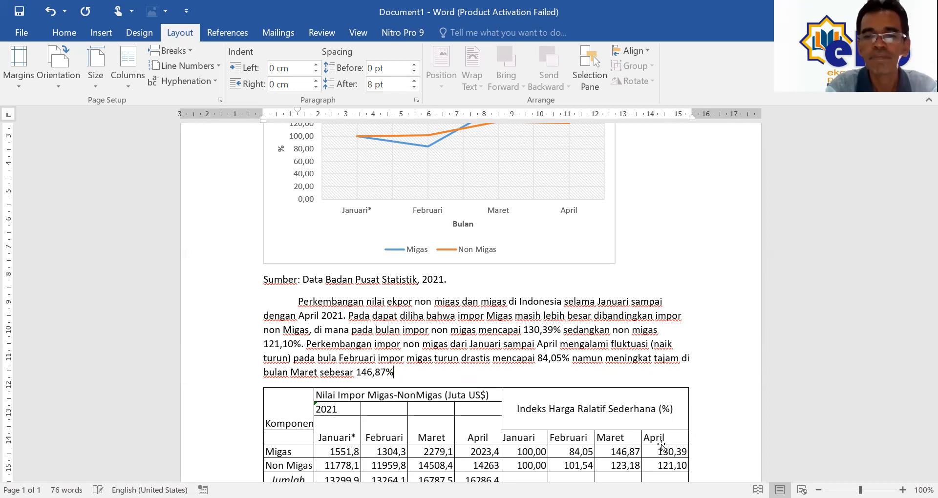
pyautogui.write('.')
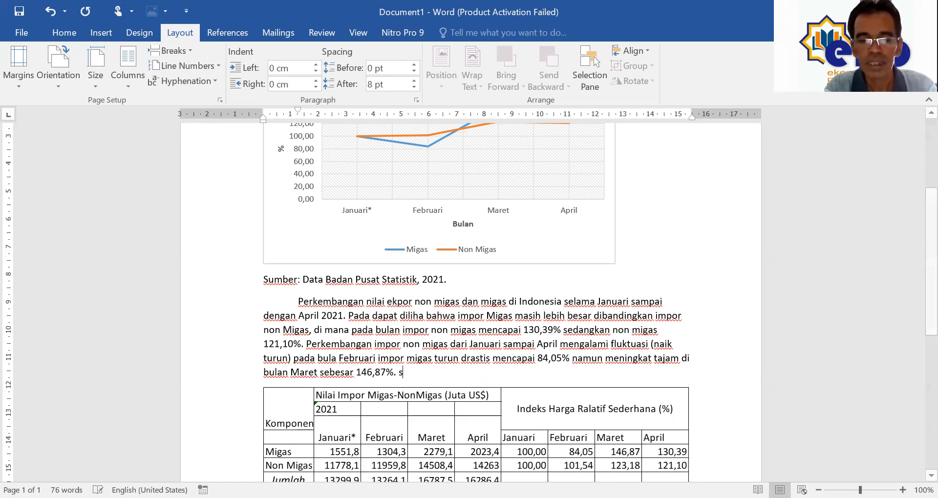
# Step: Begin the contrasting sentence with the word 'sebaliknya'
pyautogui.write('sebaliknya')
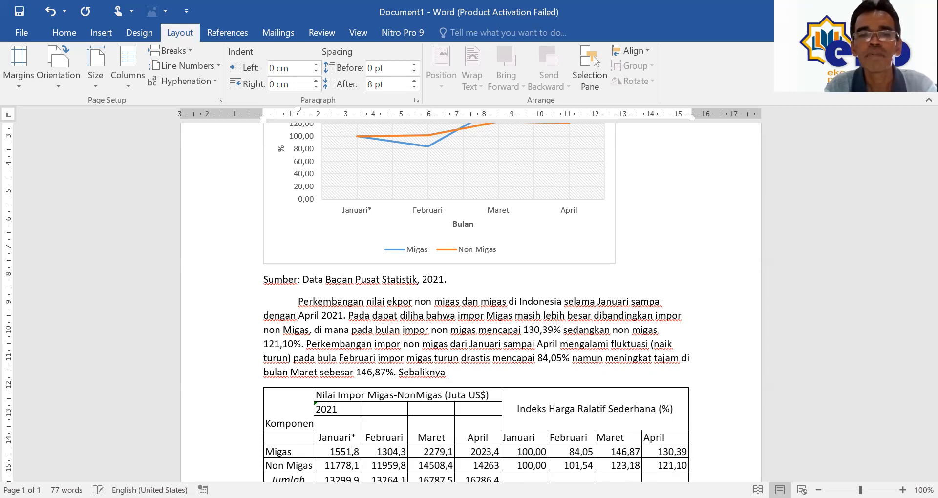
# Step: Continue with 'untuk impor non migas justru mengalami kenaikan sebesar 101,'
pyautogui.write('unt')
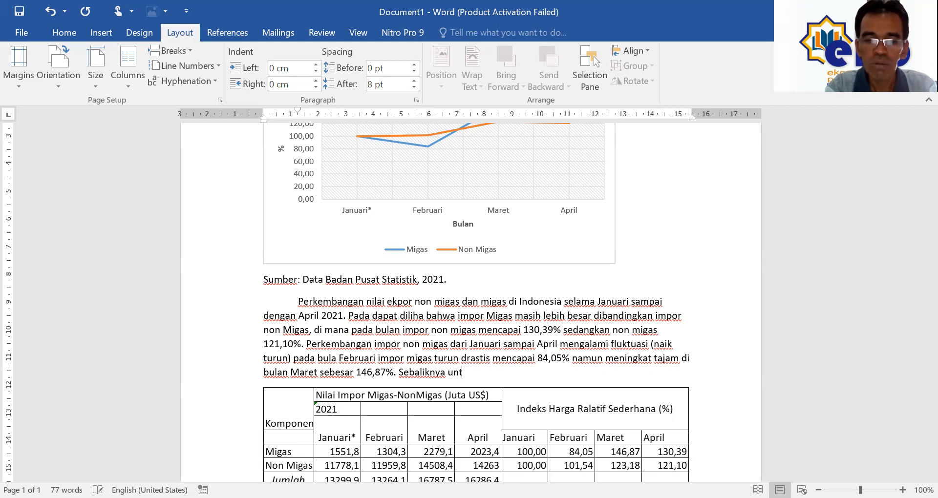
pyautogui.write('uk imp')
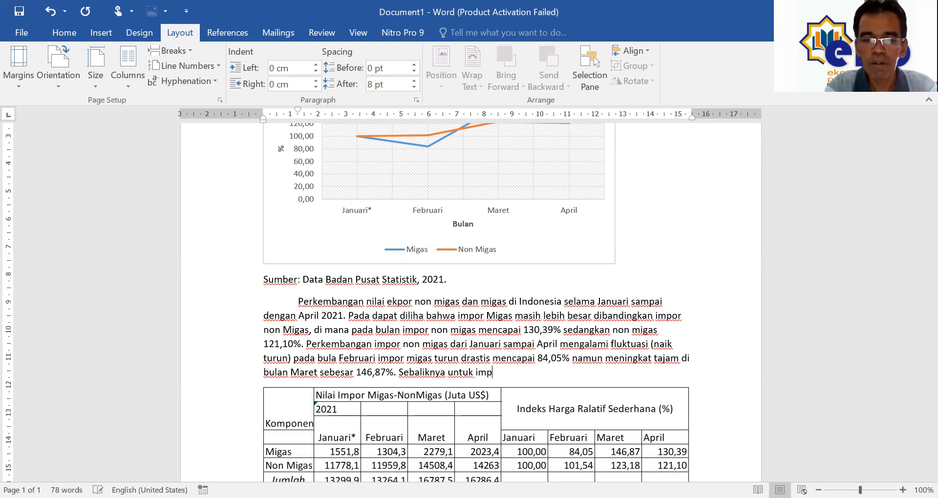
pyautogui.write('or non')
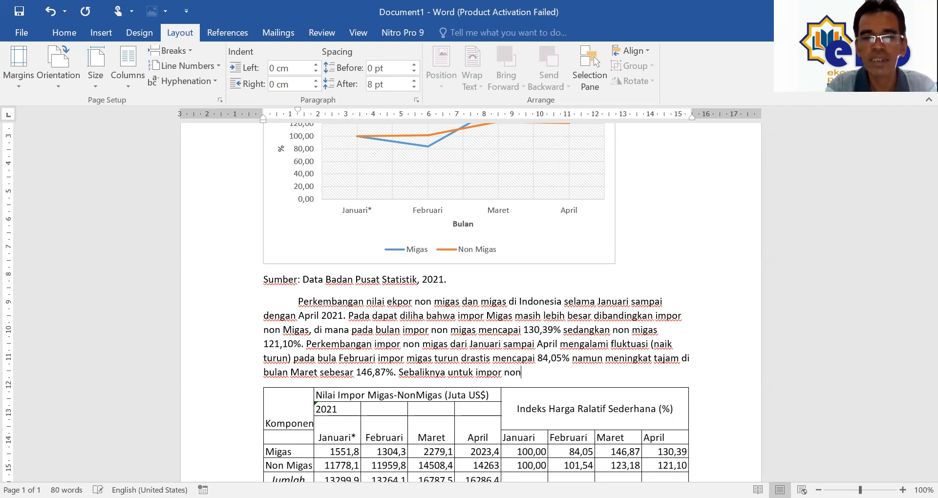
pyautogui.write(' migas')
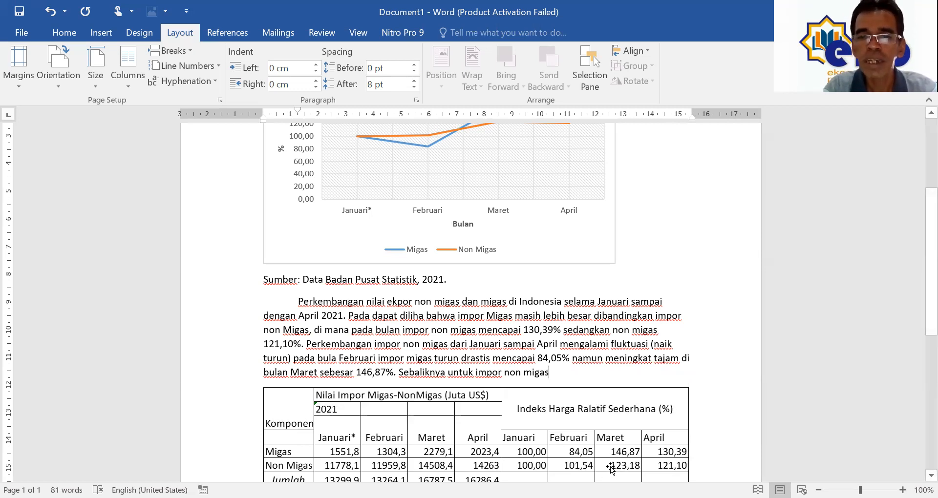
pyautogui.write('ju')
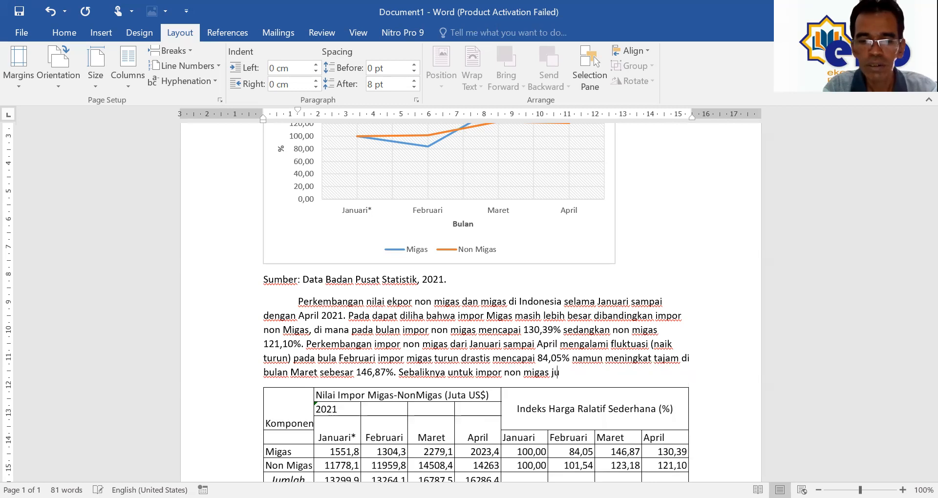
pyautogui.write('stru m')
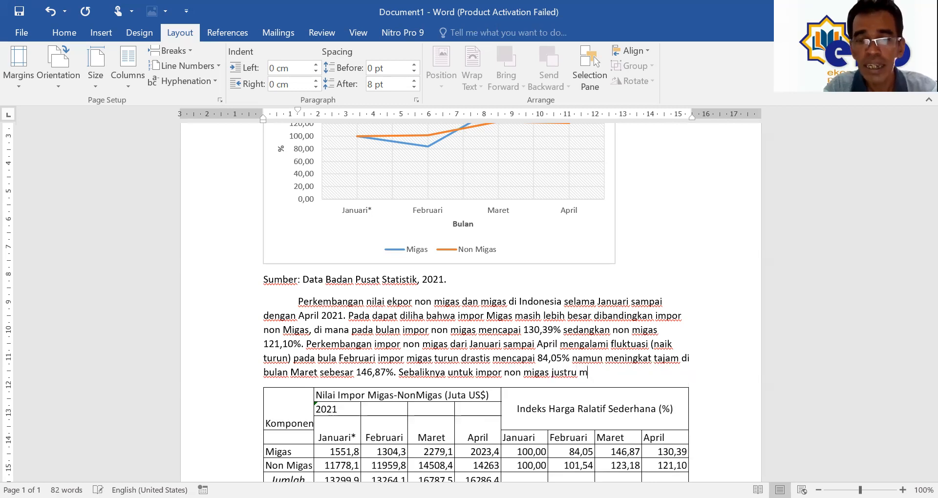
pyautogui.write('engalami kenai')
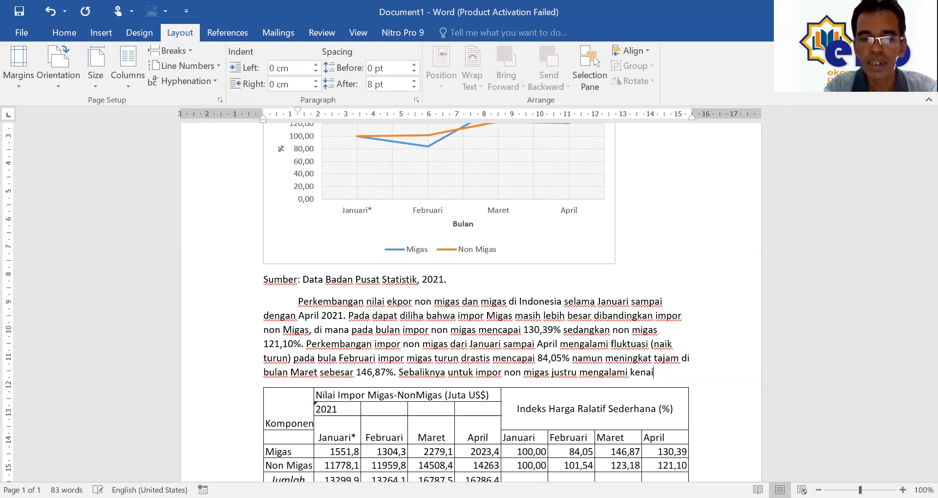
pyautogui.write('kan sebesa')
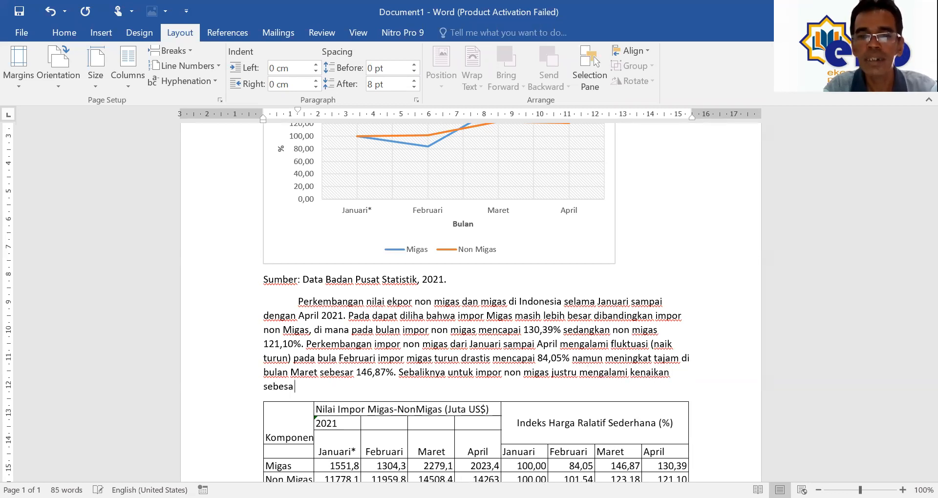
pyautogui.write('r 101,')
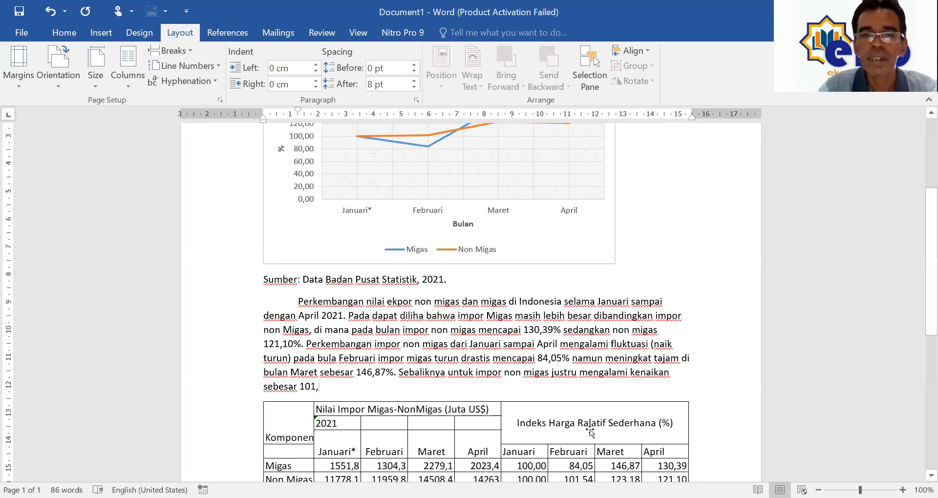
pyautogui.scroll(-3, 589, 433)
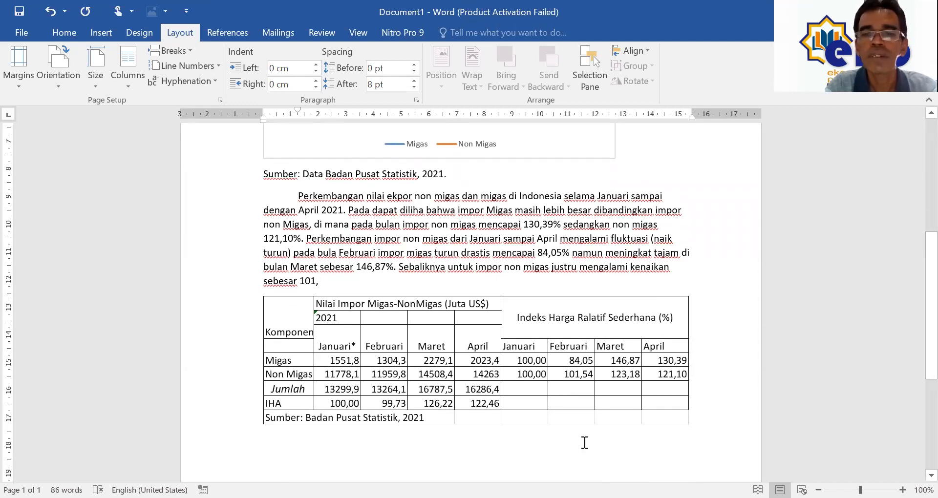
# Step: Add '54% dan terus meningkat sampai Maret' with the month capitalised
pyautogui.write('54%')
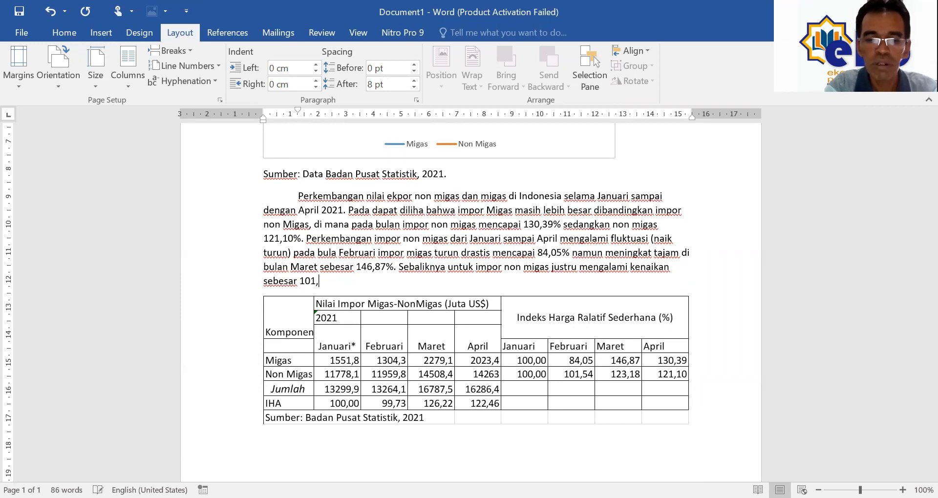
pyautogui.write(' dan terus meningkat')
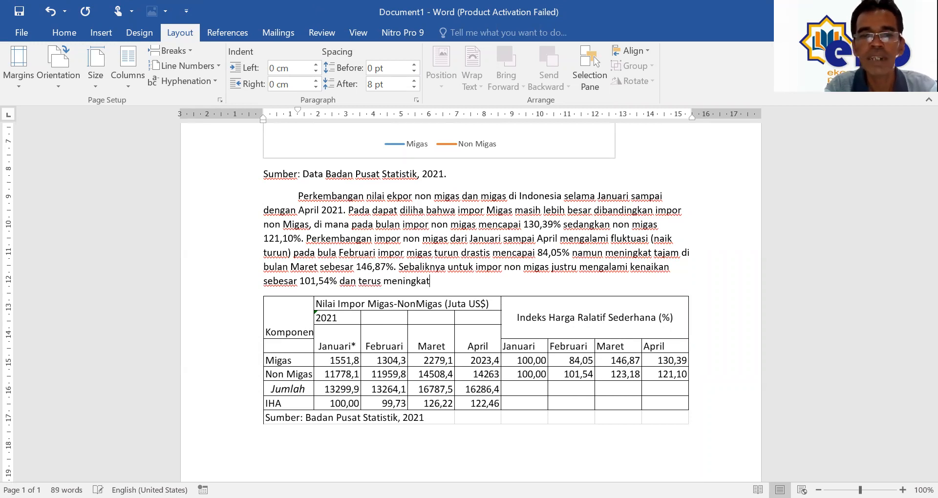
pyautogui.write(' sampai maret ')
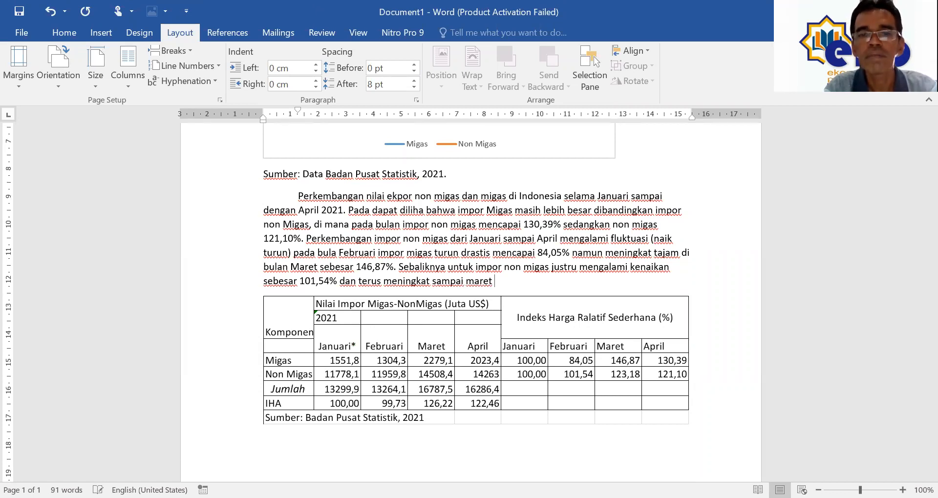
pyautogui.write('M')
pyautogui.press('Delete')
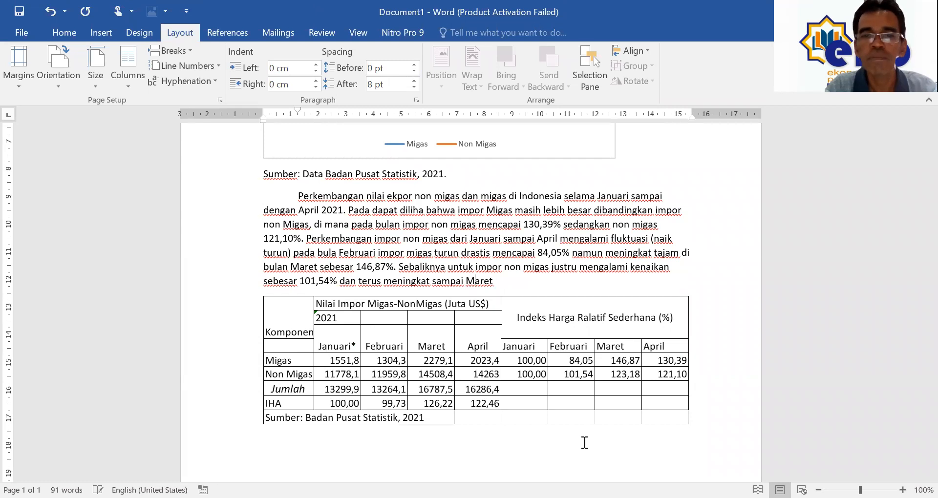
pyautogui.press('End')
# Step: Add '123,18%. dan di akhir periode April mengalami penurunan.' and start 'Migas Impor'
pyautogui.write('123')
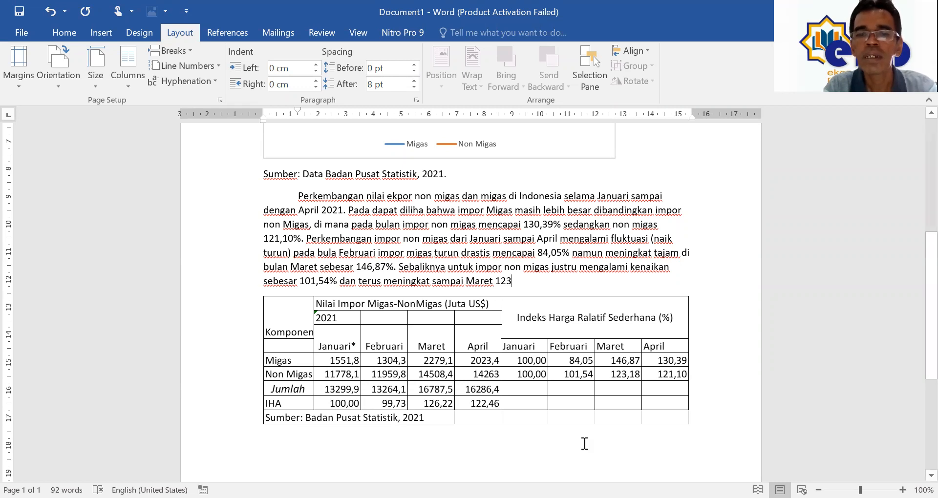
pyautogui.write(',')
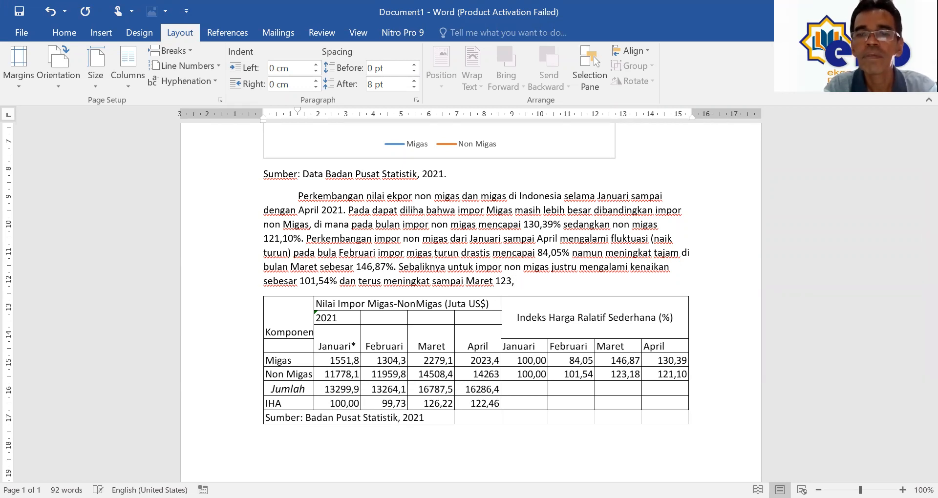
pyautogui.write('1')
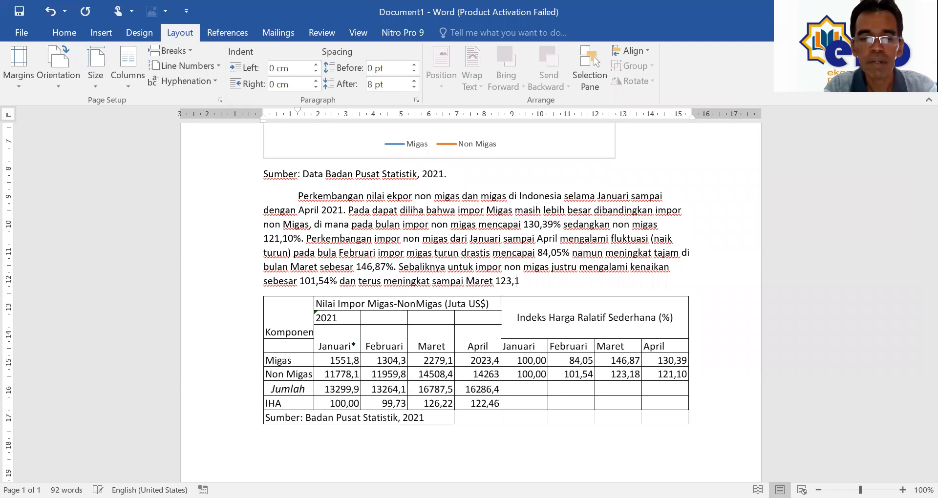
pyautogui.write('8%')
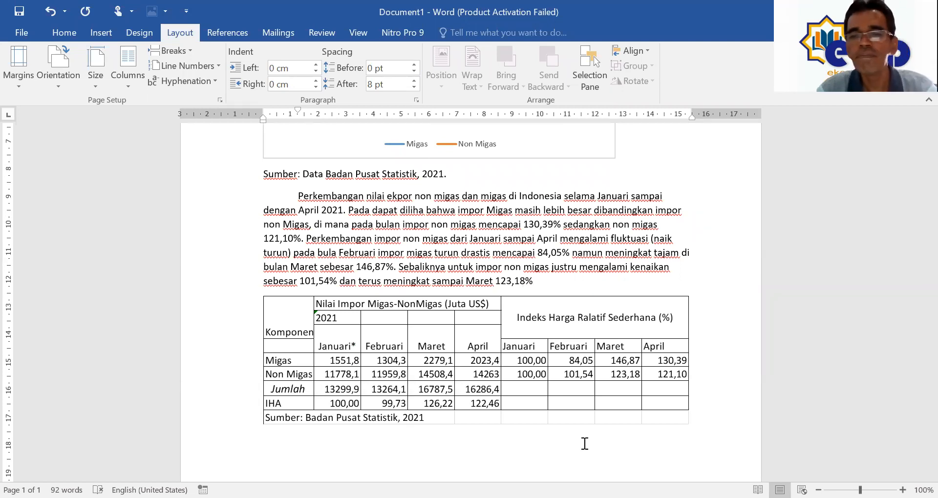
pyautogui.write('. ')
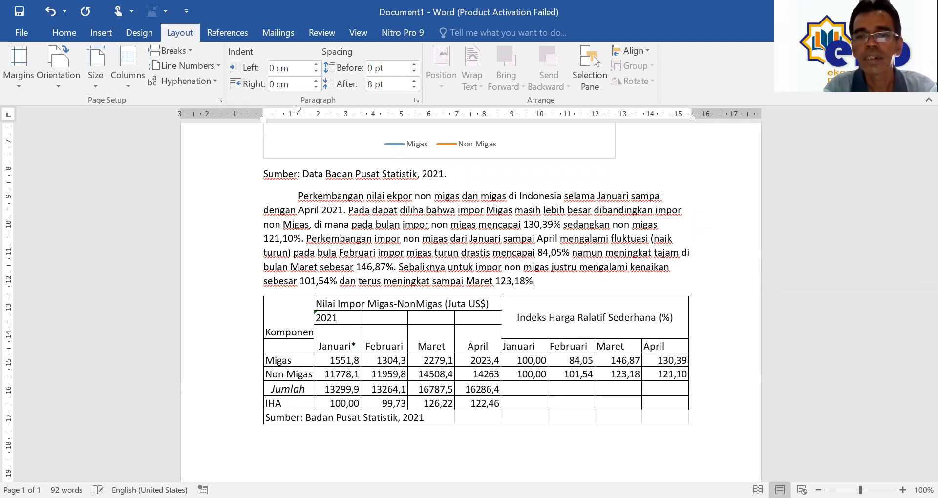
pyautogui.write('dan')
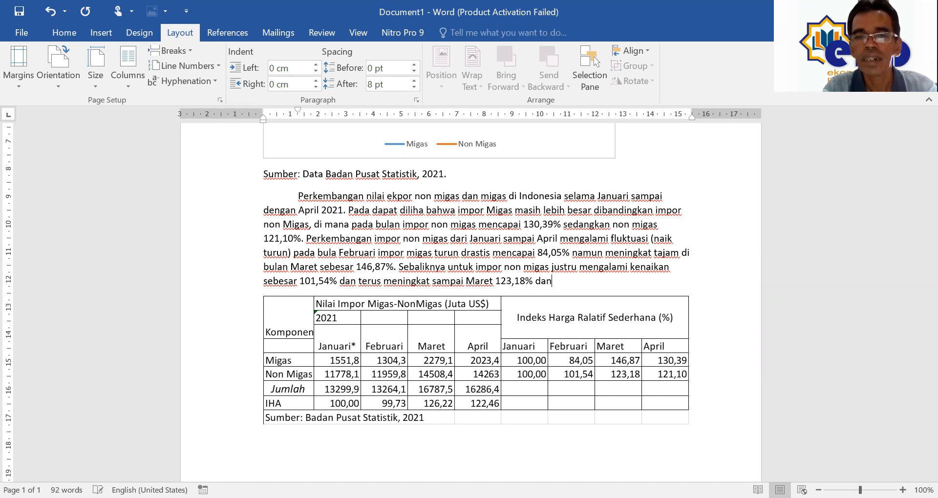
pyautogui.write(' di akhir ')
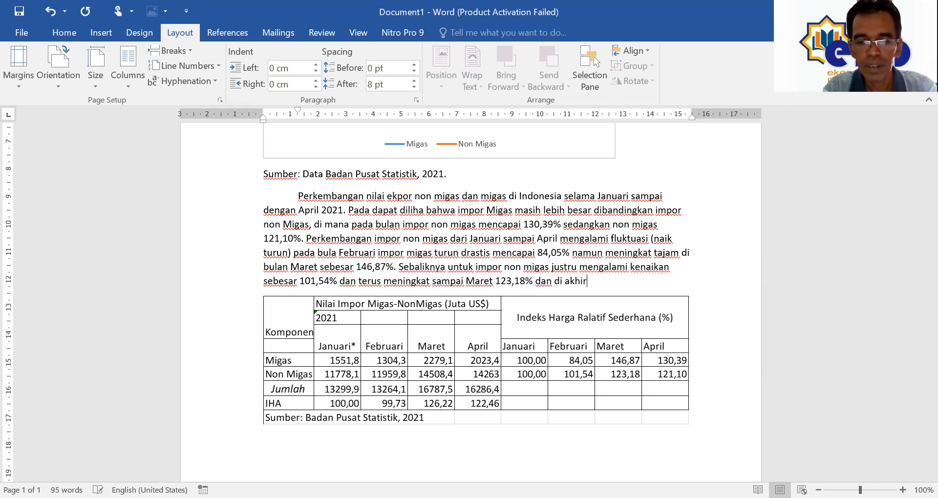
pyautogui.write('periode')
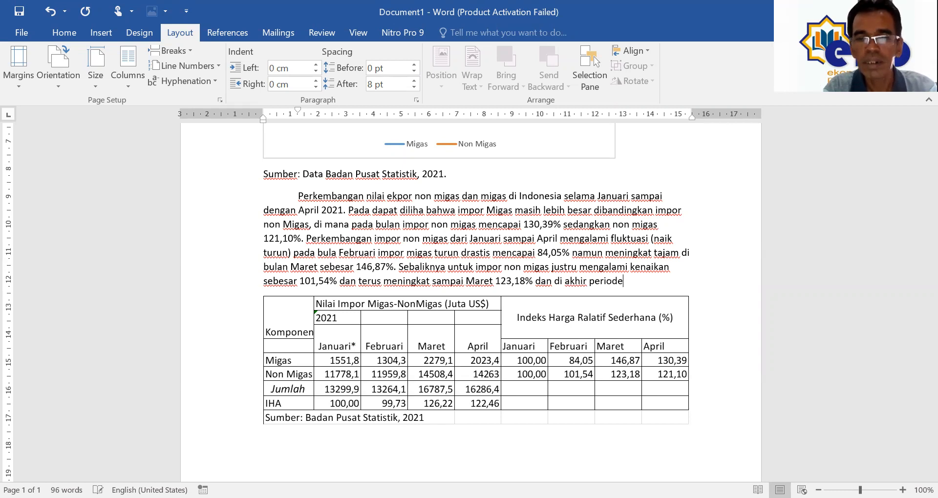
pyautogui.write(' A')
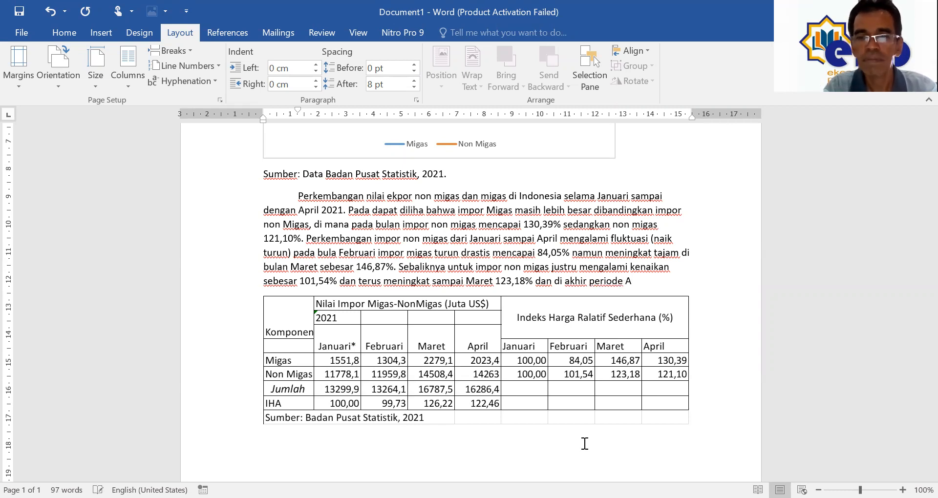
pyautogui.write('p')
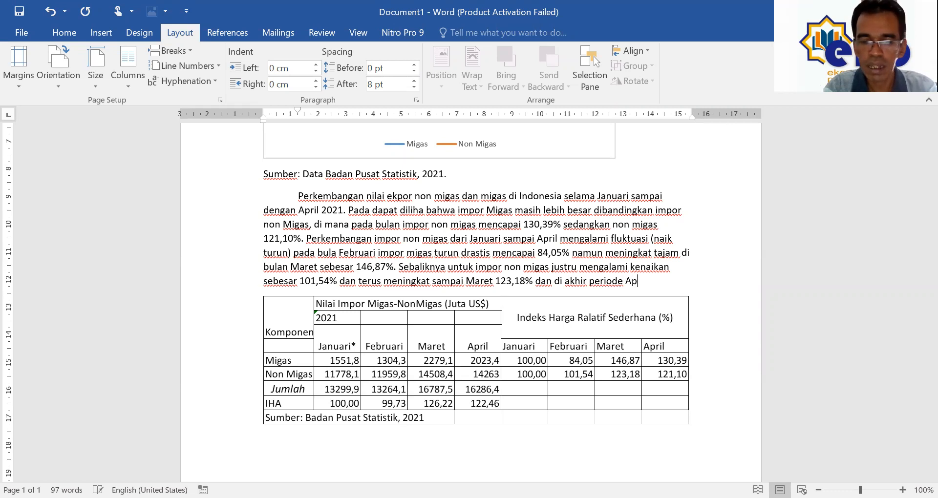
pyautogui.write('ril angk')
pyautogui.press('BackSpace')
pyautogui.press('BackSpace')
pyautogui.press('BackSpace')
pyautogui.press('BackSpace')
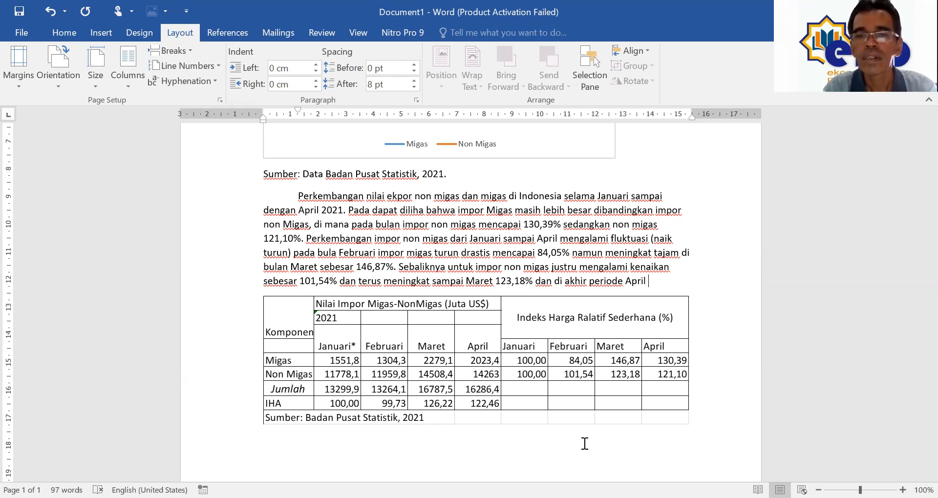
pyautogui.write('kemba')
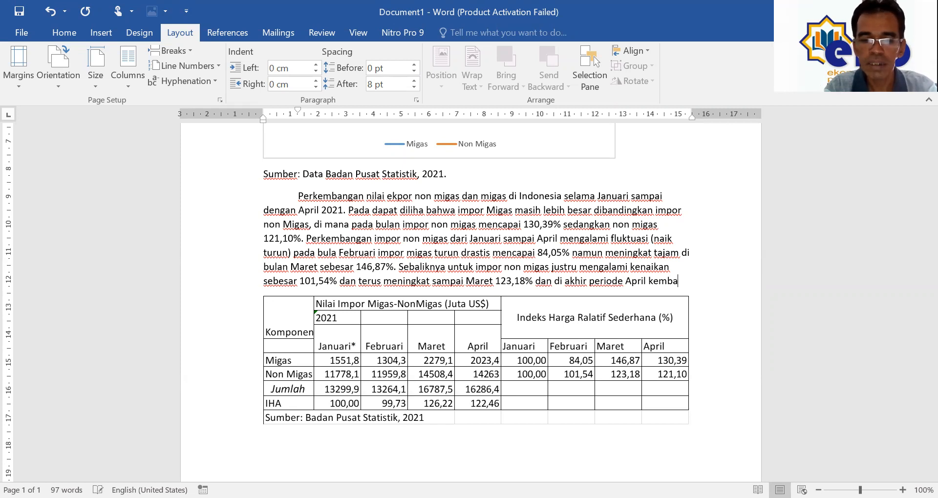
pyautogui.hotkey('ctrl', 'shift', 'Left')
pyautogui.write('menga')
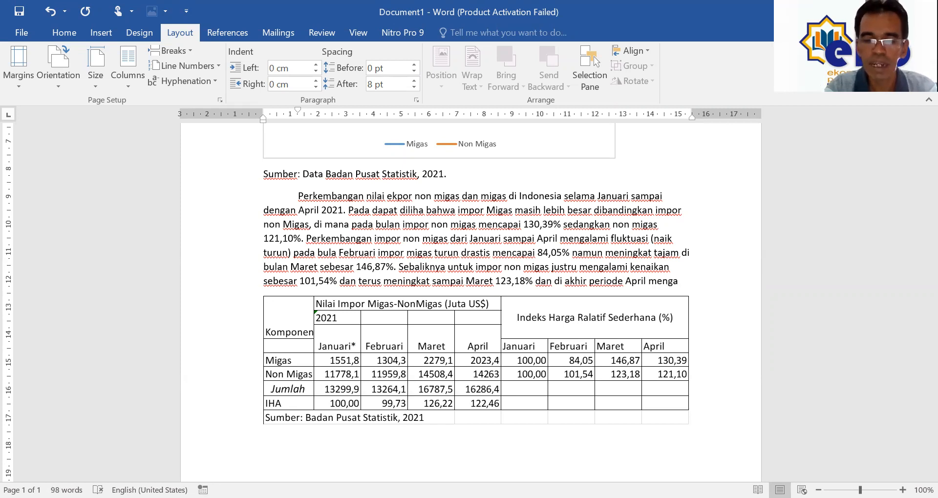
pyautogui.write('alami penurunan')
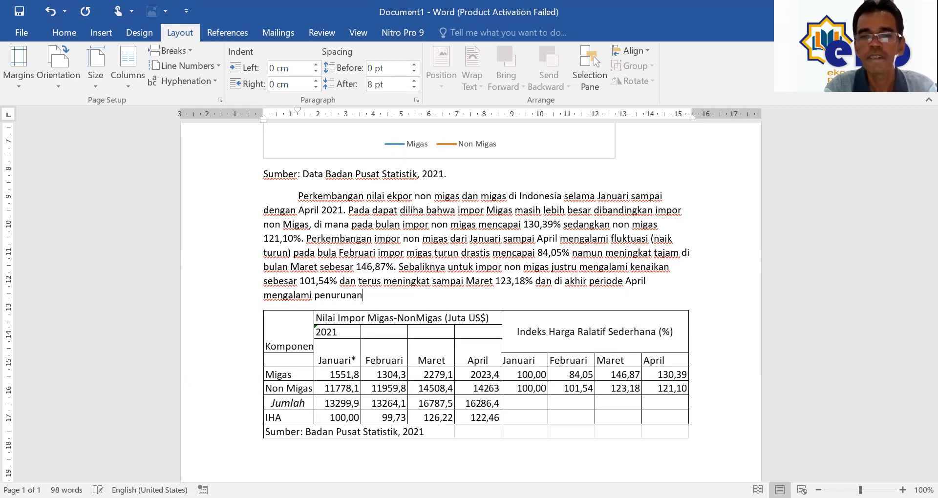
pyautogui.write('. ')
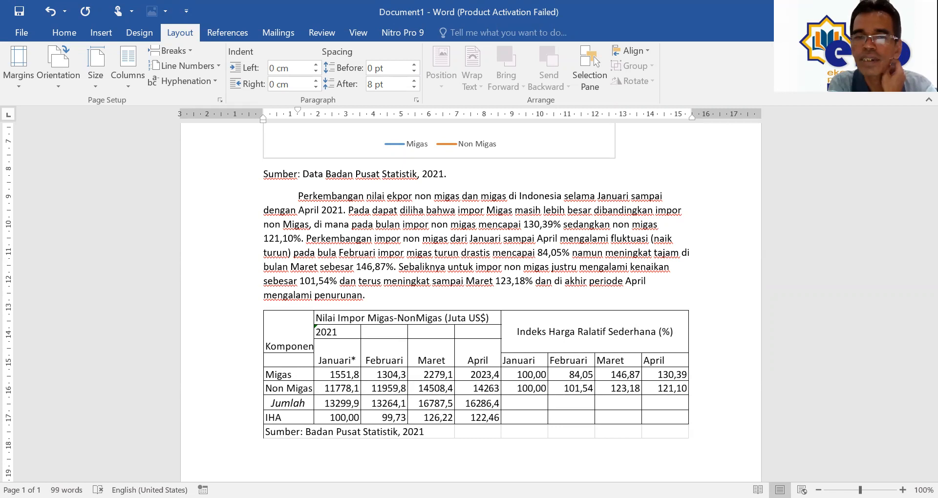
pyautogui.write('Migas ')
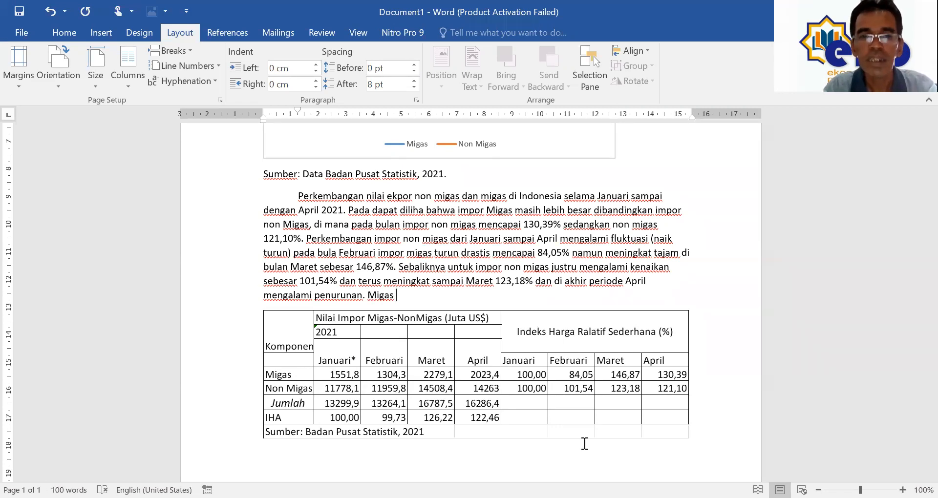
pyautogui.write('Impor')
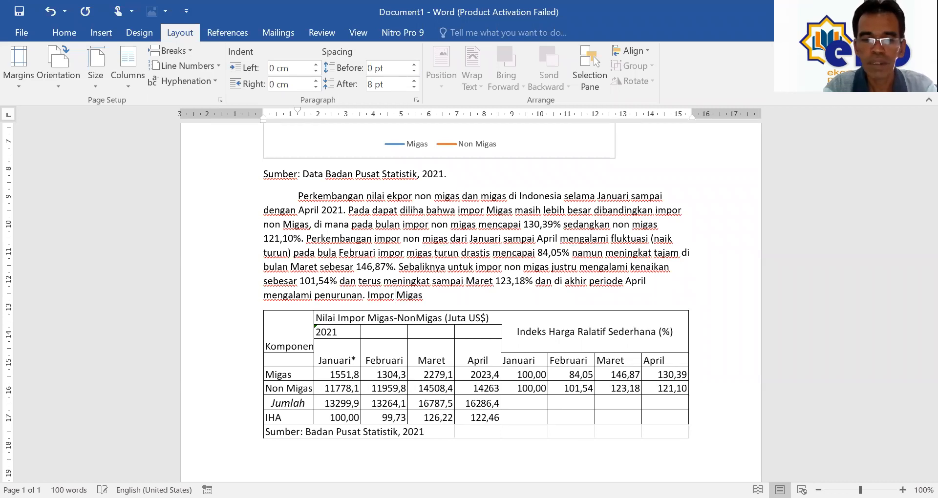
# Step: Append 'pada bulan juga mengalami penurunan namun persentase impor migas dengan non migas masih di dominasi oleh impor Miga'
pyautogui.press('End')
pyautogui.write('pa')
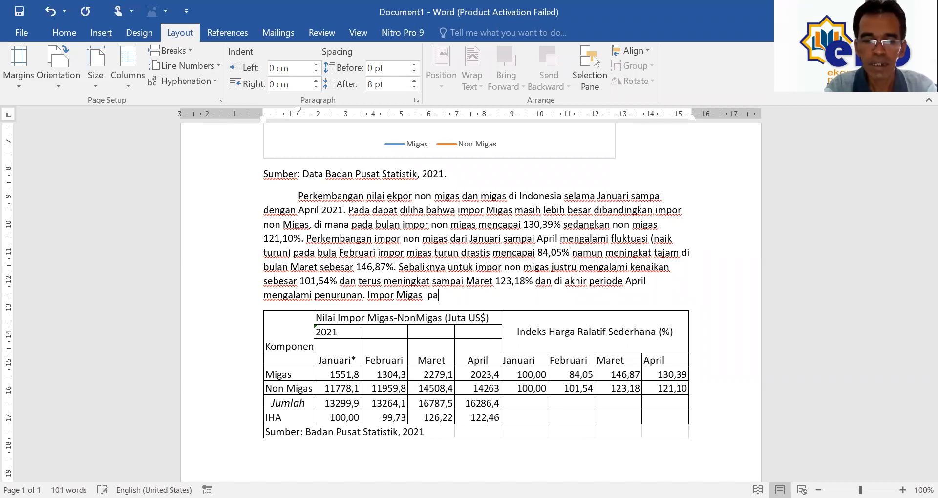
pyautogui.write('da bulan ')
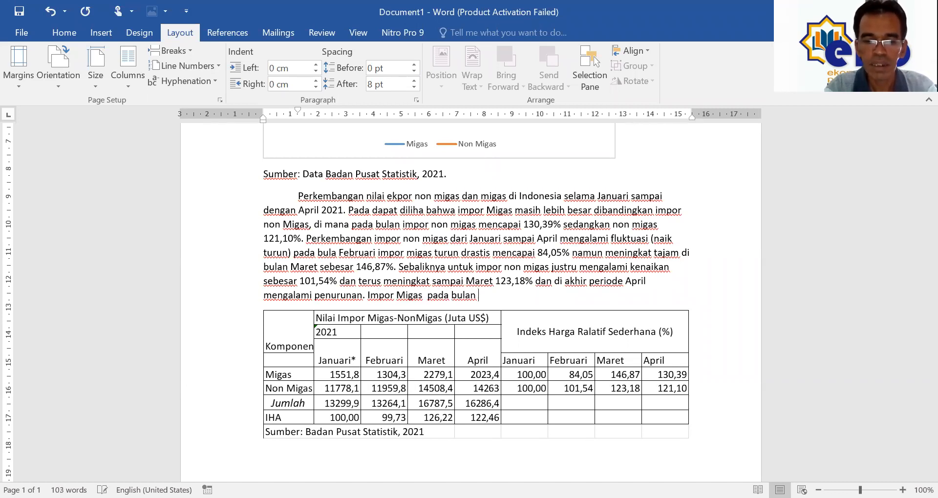
pyautogui.write('juga maengalami penurunan')
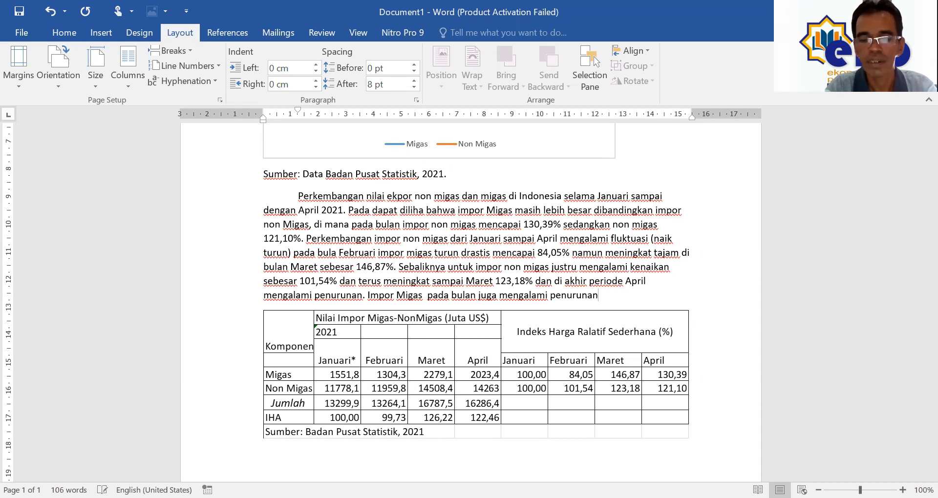
pyautogui.write(' namun')
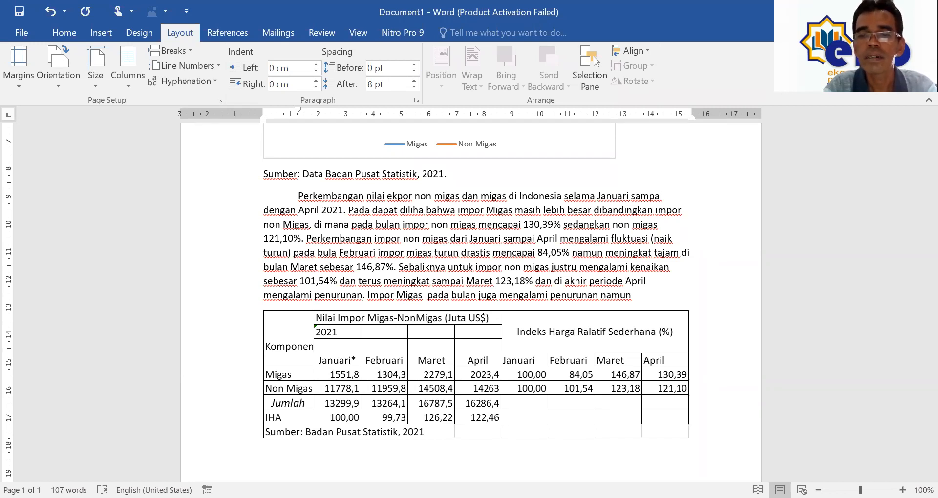
pyautogui.write('perse')
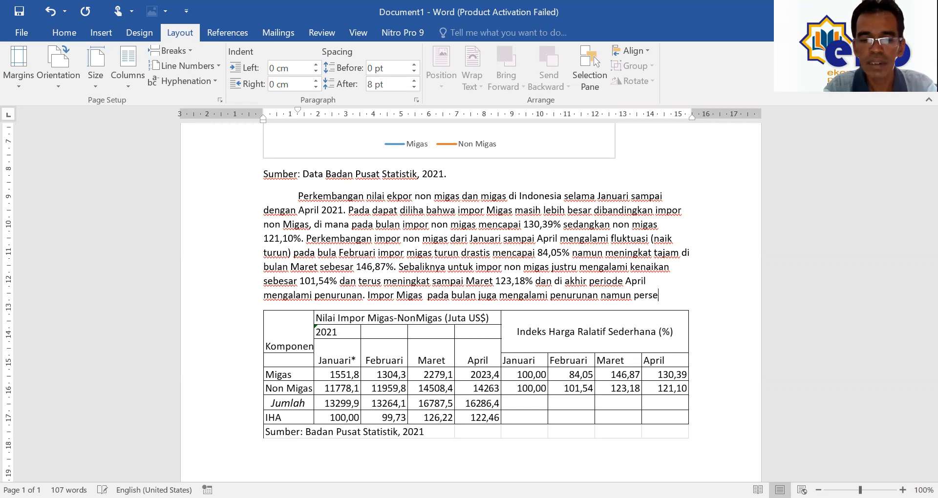
pyautogui.write('ntase impor migas')
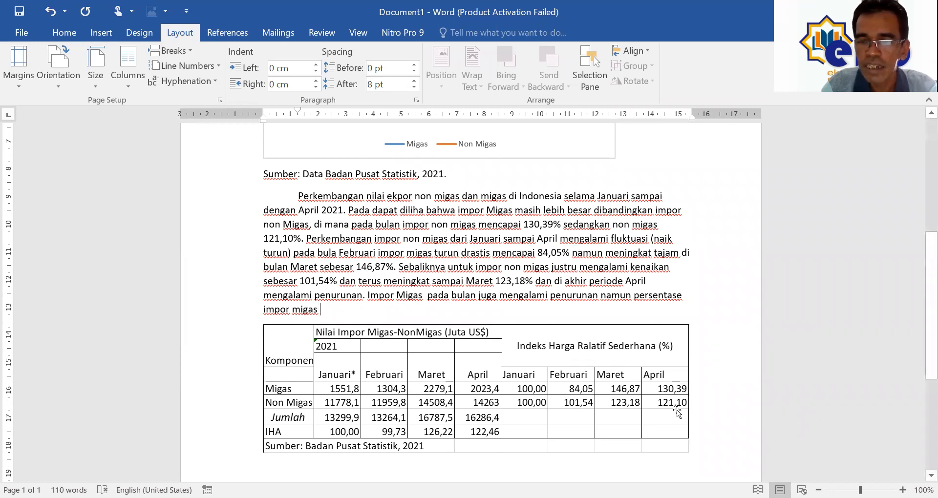
pyautogui.write(' denga')
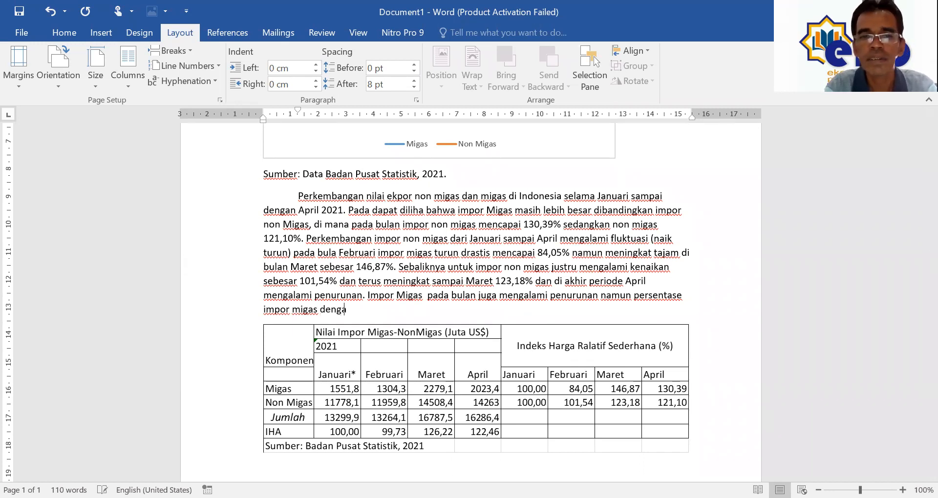
pyautogui.write('n non migas masih didonomasi')
pyautogui.hotkey('ctrl', 'shift', 'Left')
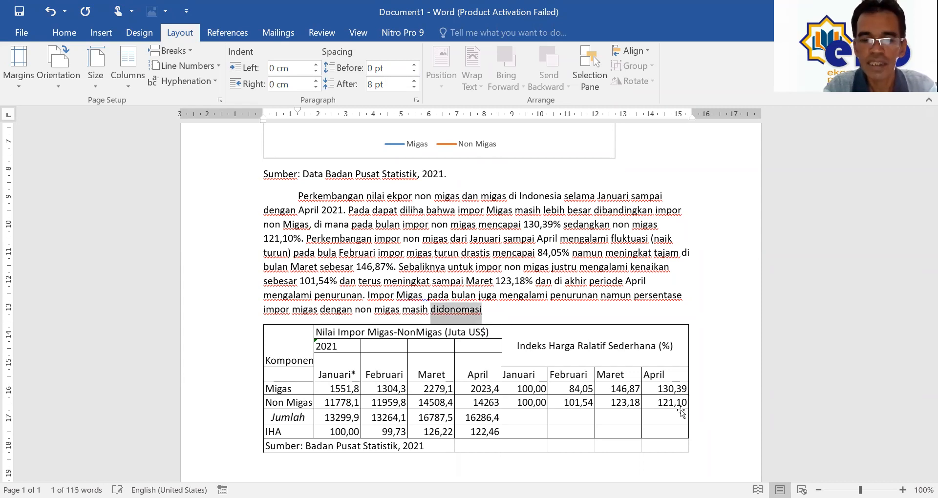
pyautogui.write('di dominasi e')
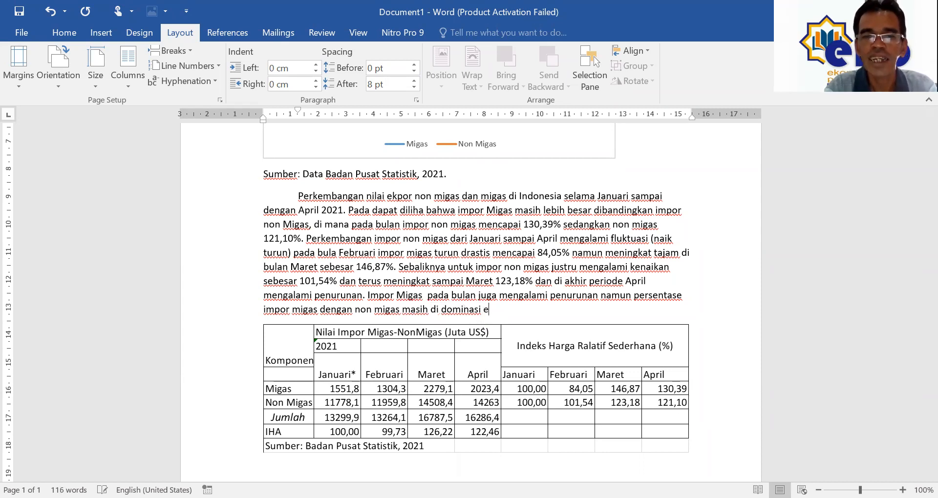
pyautogui.press('BackSpace')
pyautogui.write('oleh ')
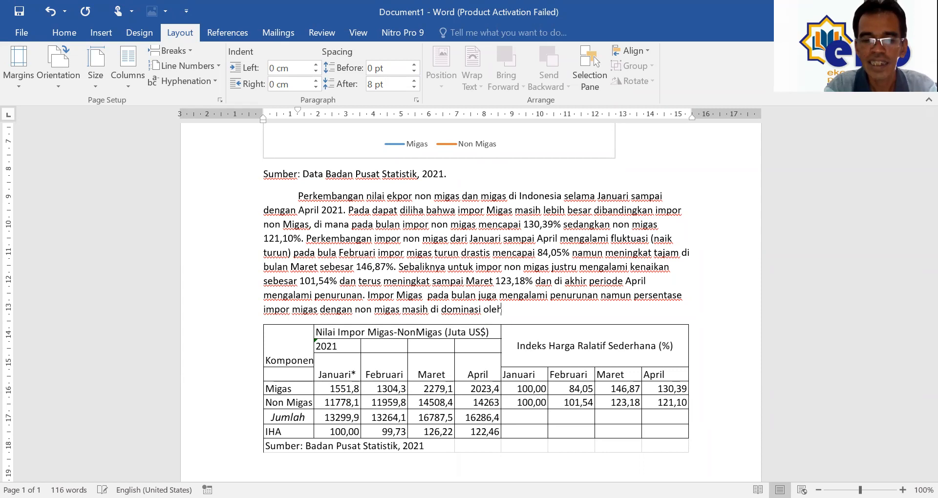
pyautogui.write('imo')
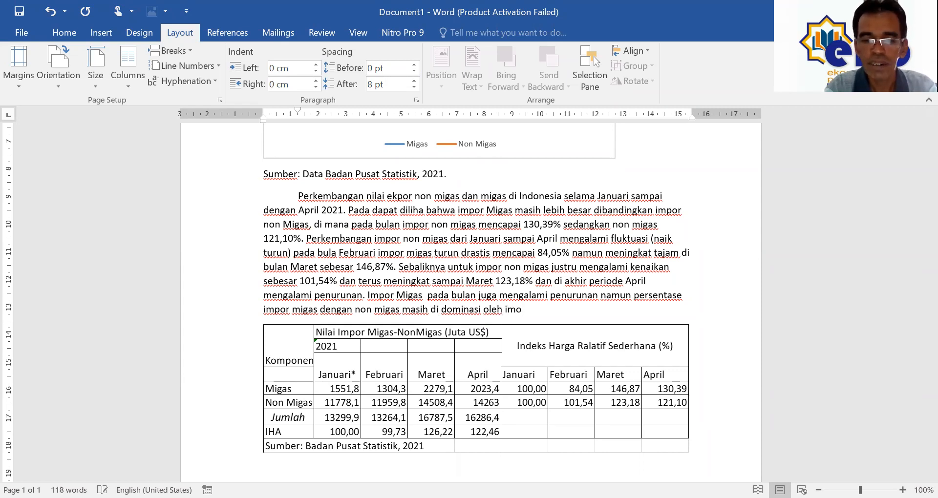
pyautogui.press('BackSpace')
pyautogui.press('BackSpace')
pyautogui.write('por ')
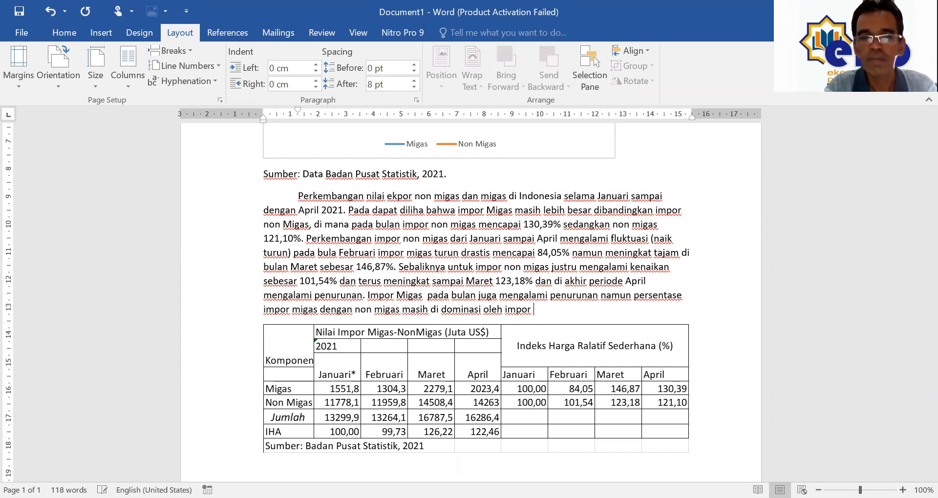
pyautogui.write('Migas.')
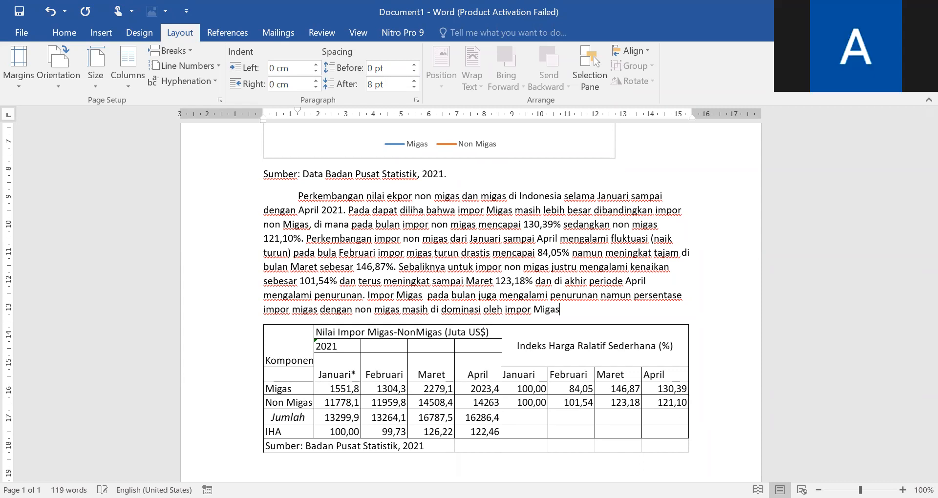
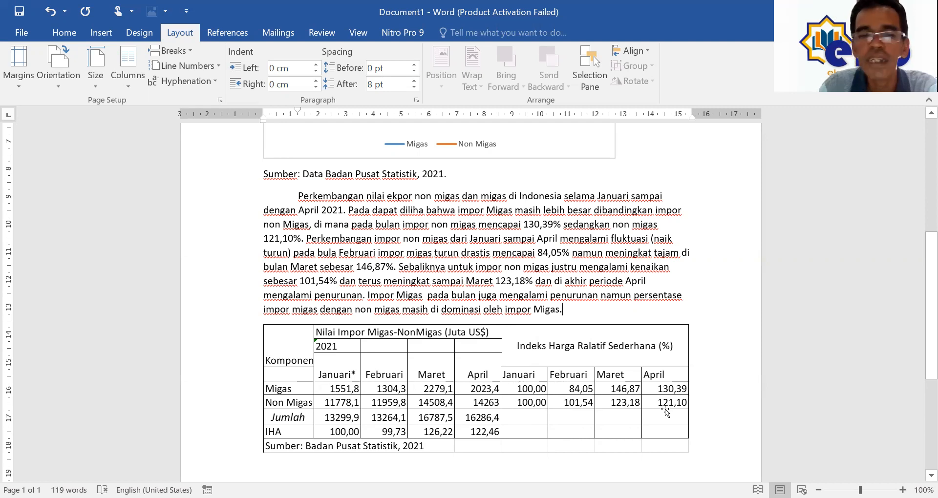
# Step: Start a paragraph above the import table: the aggregate import value fluctuated, January–February falling 99,73%
pyautogui.click(345, 423)
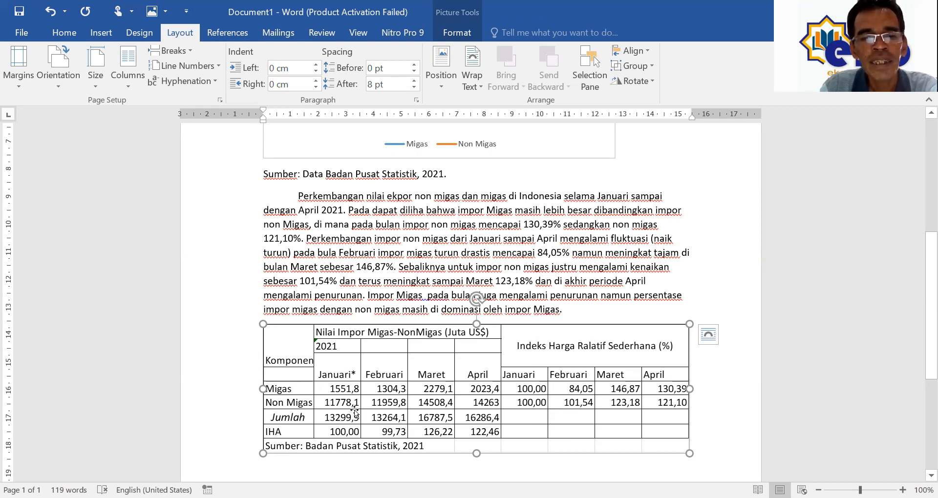
pyautogui.click(596, 325)
pyautogui.press('Return')
pyautogui.write('Sed')
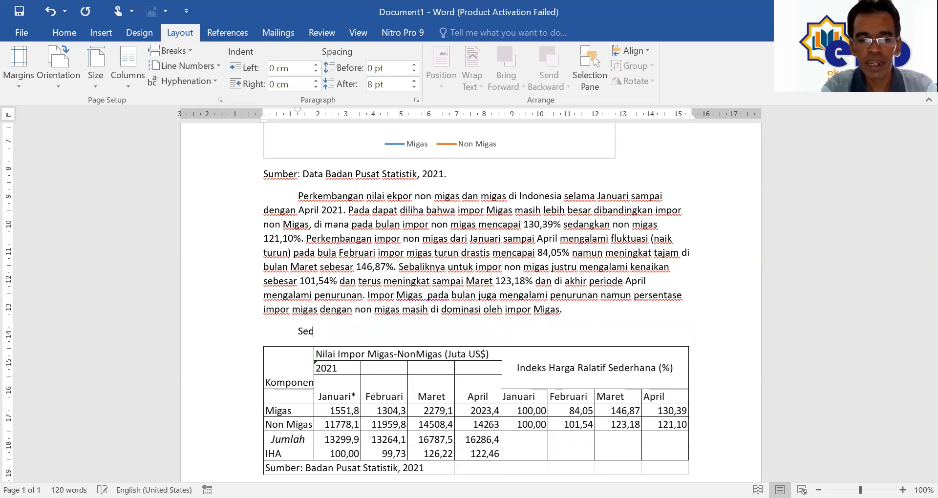
pyautogui.write('angkan pada ')
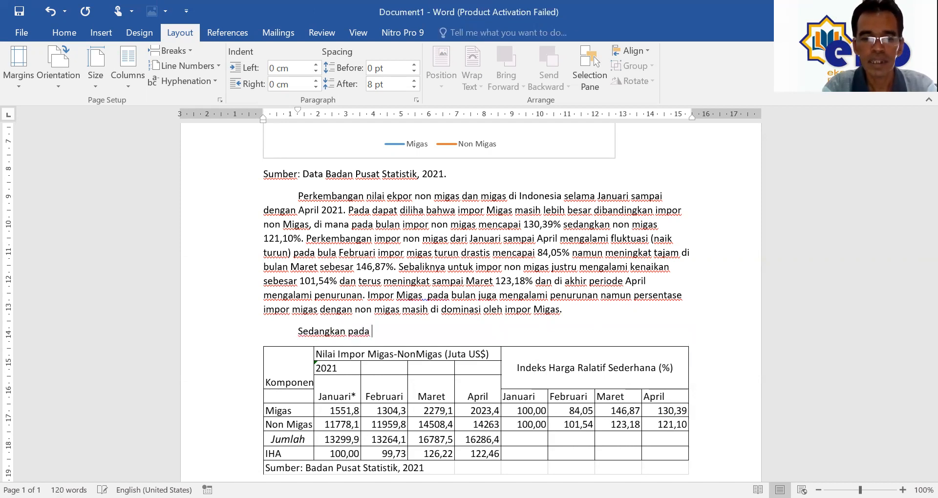
pyautogui.write('indeks ')
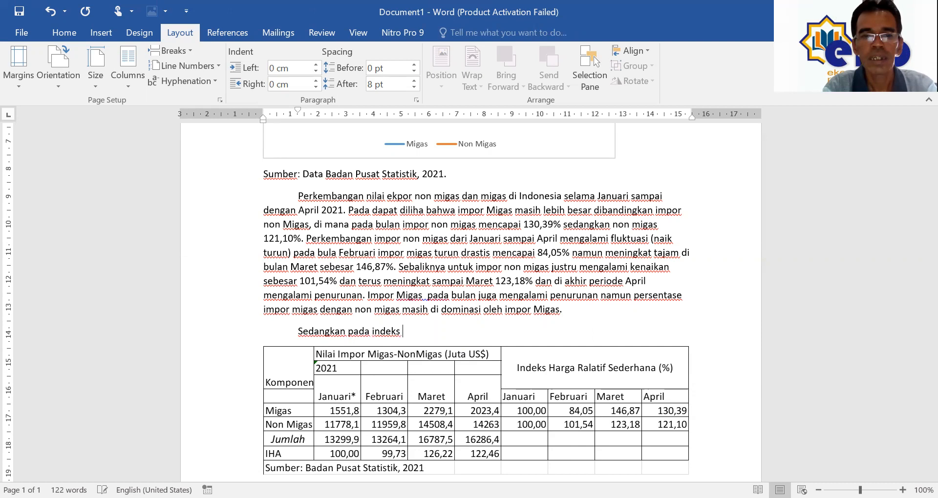
pyautogui.write('harg')
pyautogui.press('BackSpace')
pyautogui.press('BackSpace')
pyautogui.press('BackSpace')
pyautogui.press('BackSpace')
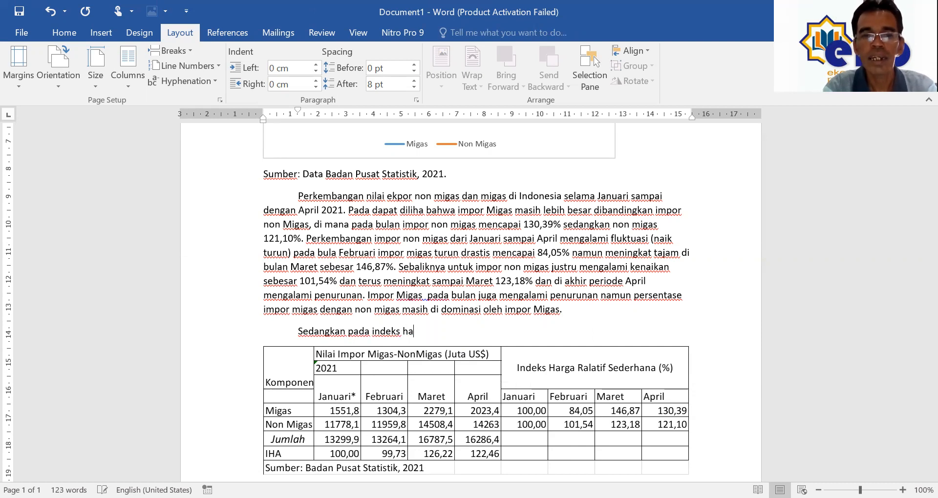
pyautogui.write('nilai ')
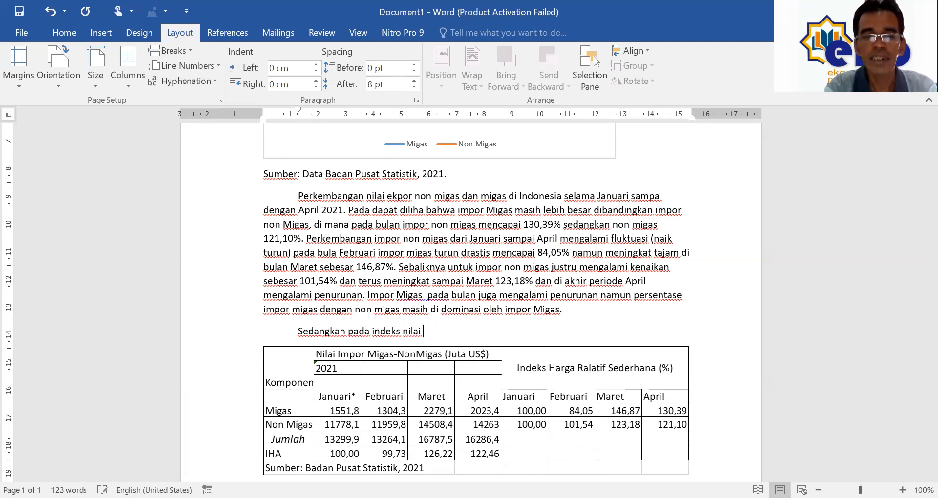
pyautogui.write('impor agregat')
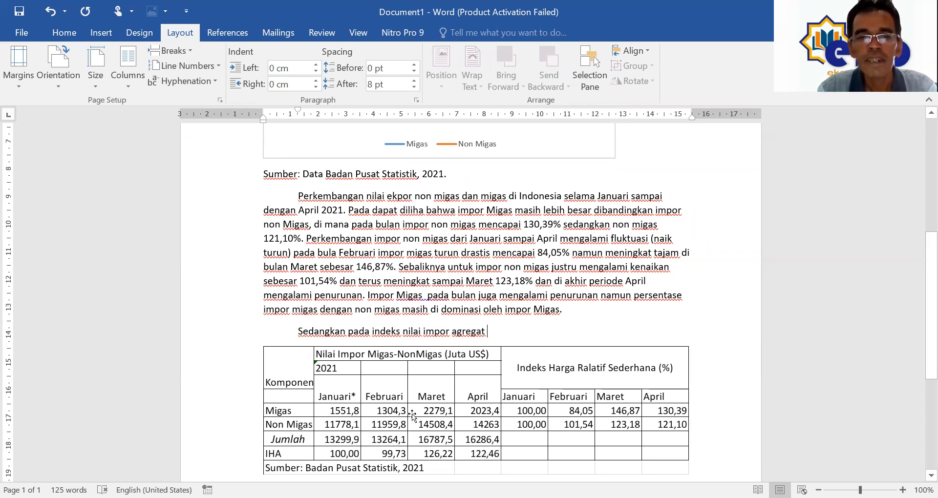
pyautogui.write('juga ')
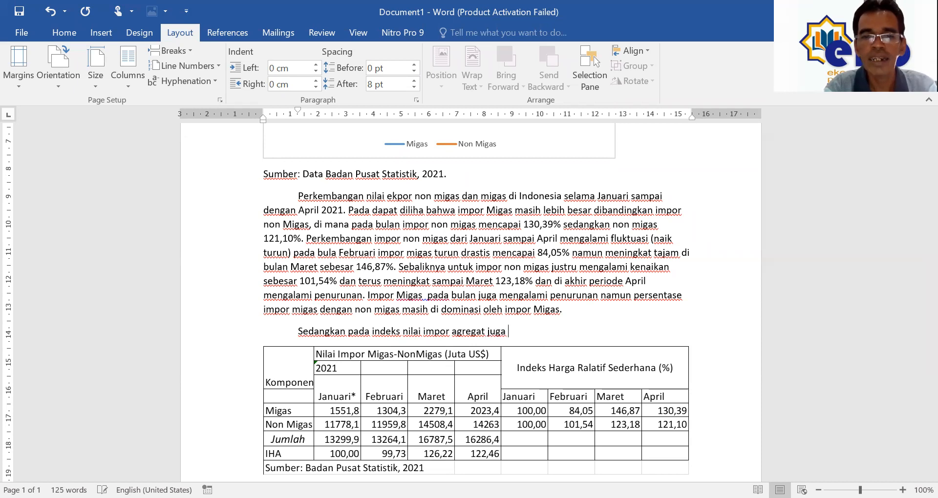
pyautogui.write('mengalam')
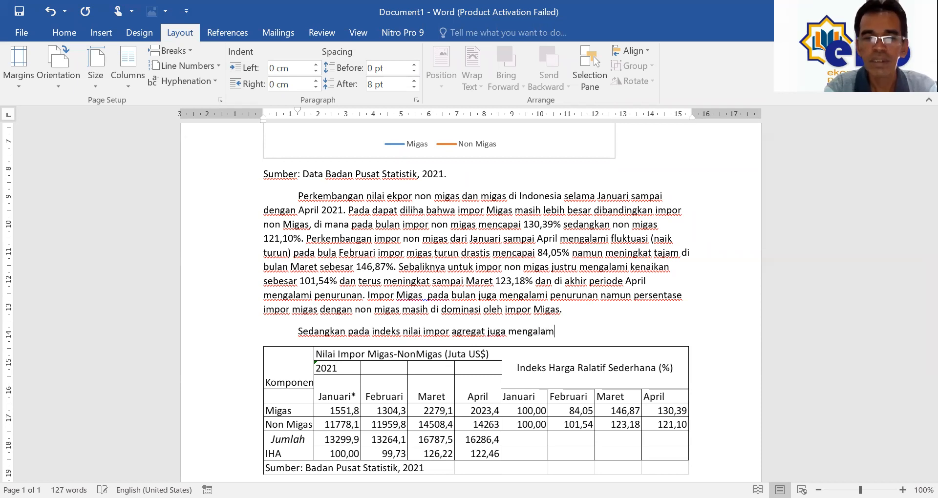
pyautogui.write('i fluktuasi')
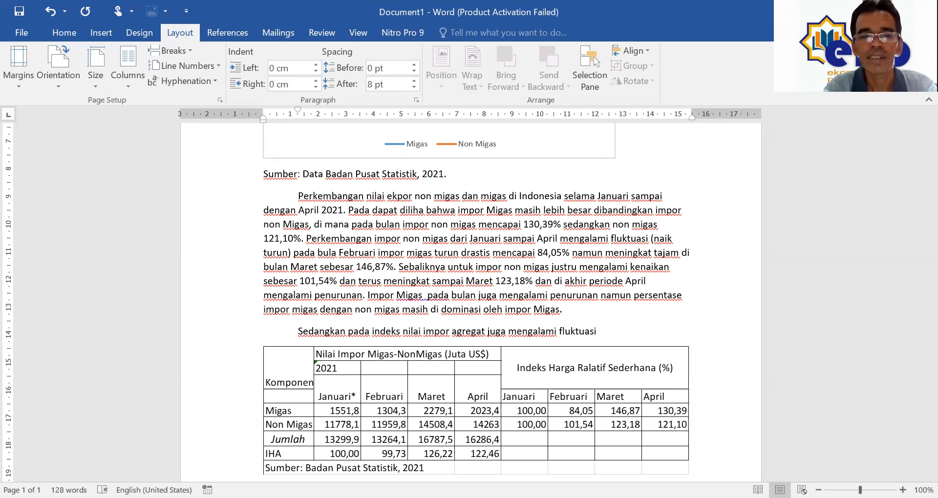
pyautogui.write(', dima')
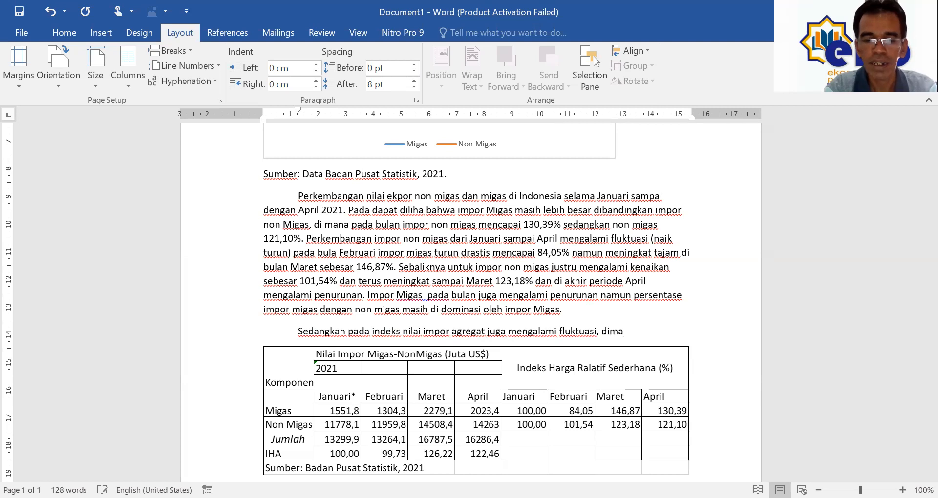
pyautogui.write('na Januari Feb')
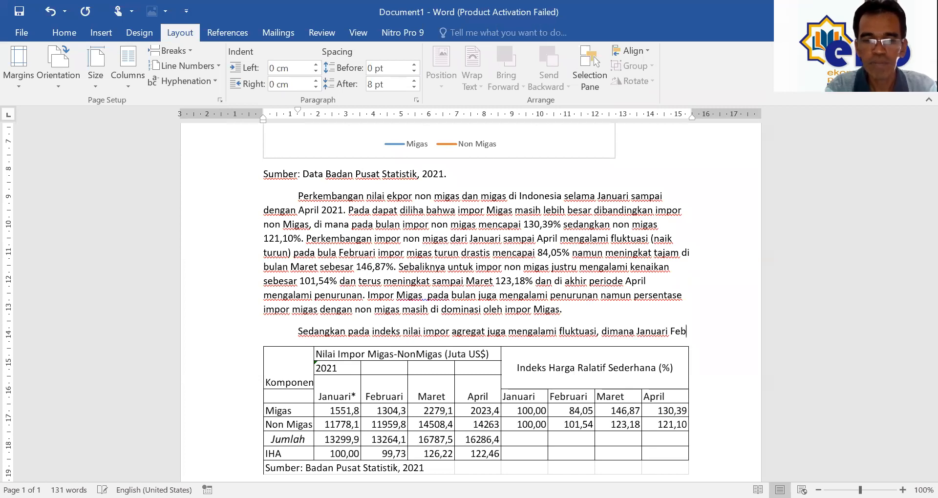
pyautogui.write('ruari turun ')
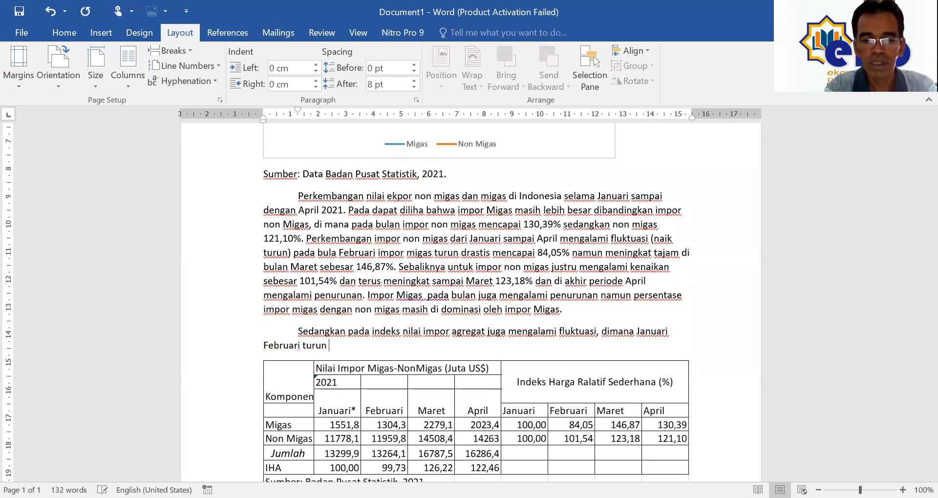
pyautogui.write('sebesar ')
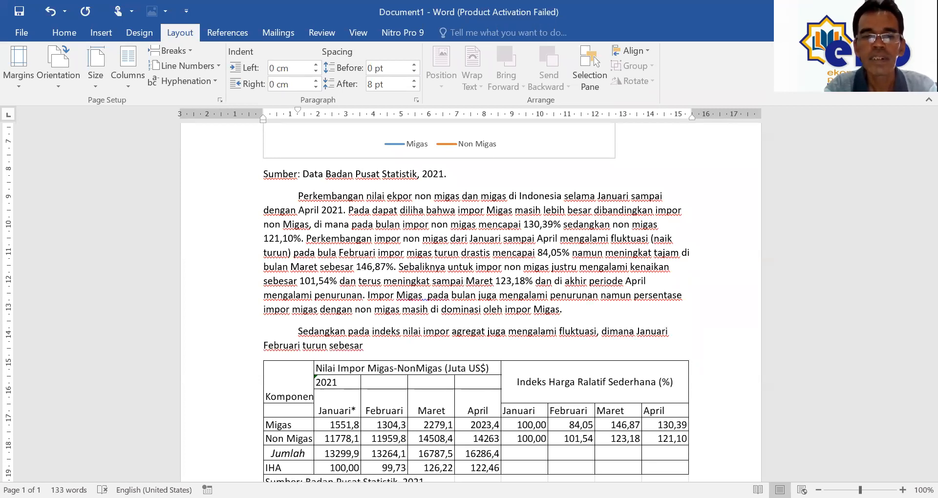
pyautogui.write('99,73%')
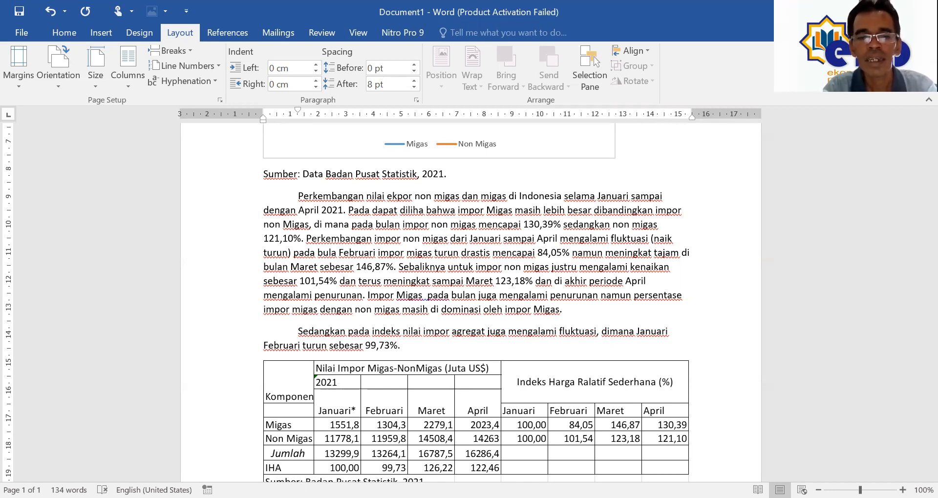
pyautogui.write('. Dan ')
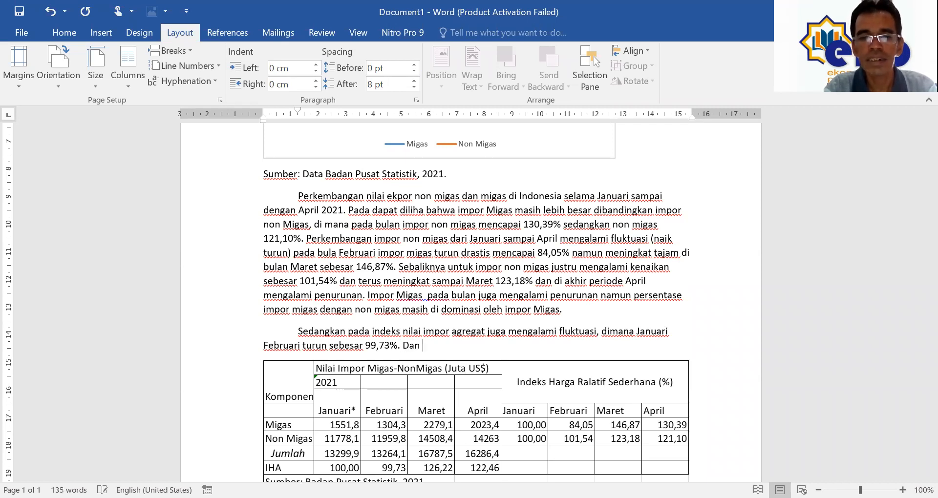
pyautogui.write('di April')
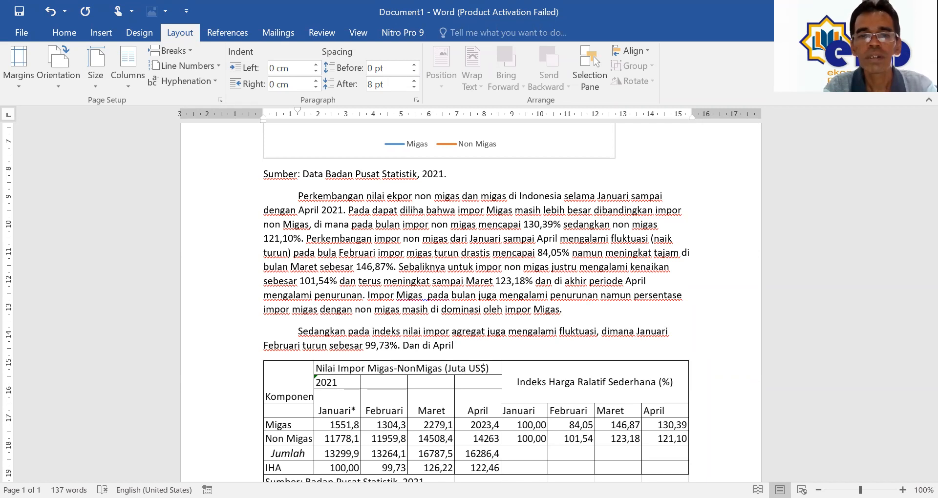
# Step: Reword the sentence end to 'sementara antara MAret dan April juga mengalami penurunan'
pyautogui.press('Left')
pyautogui.press('Left')
pyautogui.press('Left')
pyautogui.press('Left')
pyautogui.press('Left')
pyautogui.press('Left')
pyautogui.press('Left')
pyautogui.press('Left')
pyautogui.press('Left')
pyautogui.press('Left')
pyautogui.press('Left')
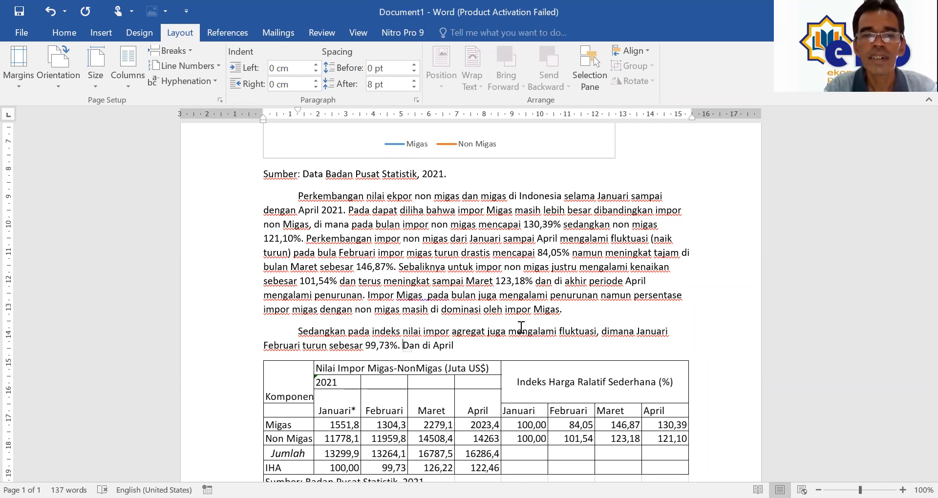
pyautogui.hotkey('shift', 'Left')
pyautogui.hotkey('shift', 'Left')
pyautogui.hotkey('shift', 'Left')
pyautogui.hotkey('shift', 'Left')
pyautogui.hotkey('shift', 'Left')
pyautogui.hotkey('shift', 'Left')
pyautogui.hotkey('shift', 'Right')
pyautogui.write('sementara an')
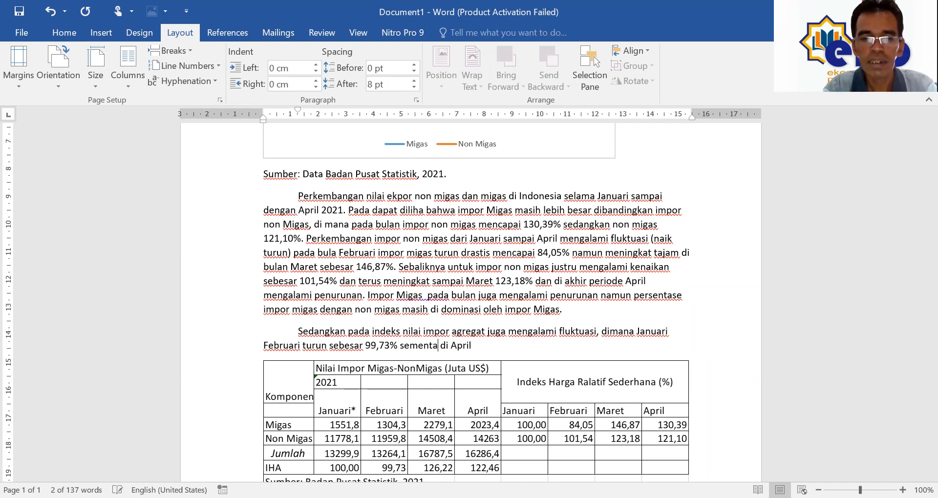
pyautogui.write('tara MAret')
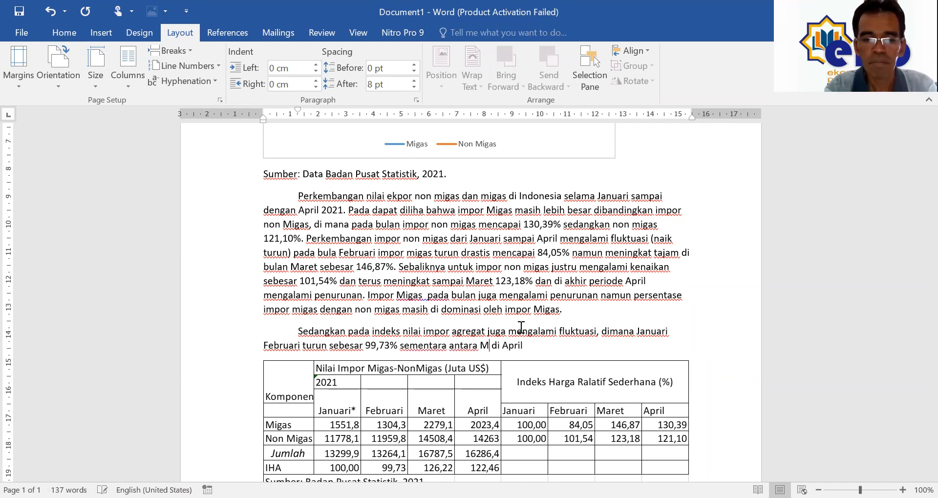
pyautogui.write(' dan Apri')
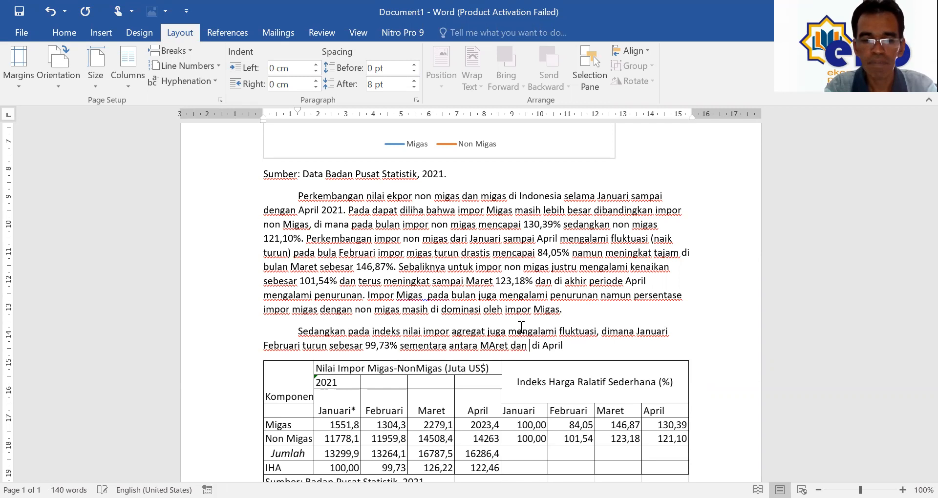
pyautogui.write('l')
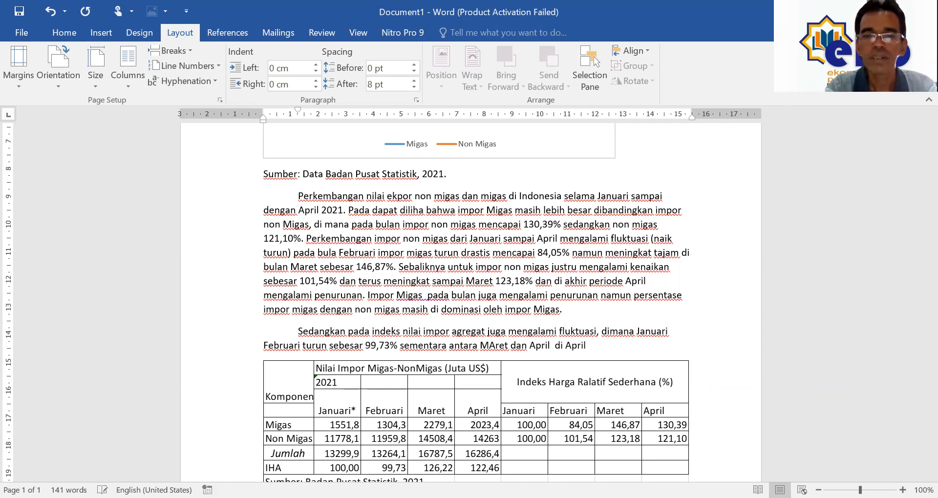
pyautogui.hotkey('shift', 'Right')
pyautogui.hotkey('shift', 'Right')
pyautogui.hotkey('shift', 'Right')
pyautogui.hotkey('shift', 'Right')
pyautogui.hotkey('shift', 'Right')
pyautogui.hotkey('shift', 'Right')
pyautogui.hotkey('shift', 'Right')
pyautogui.hotkey('shift', 'Right')
pyautogui.hotkey('shift', 'Right')
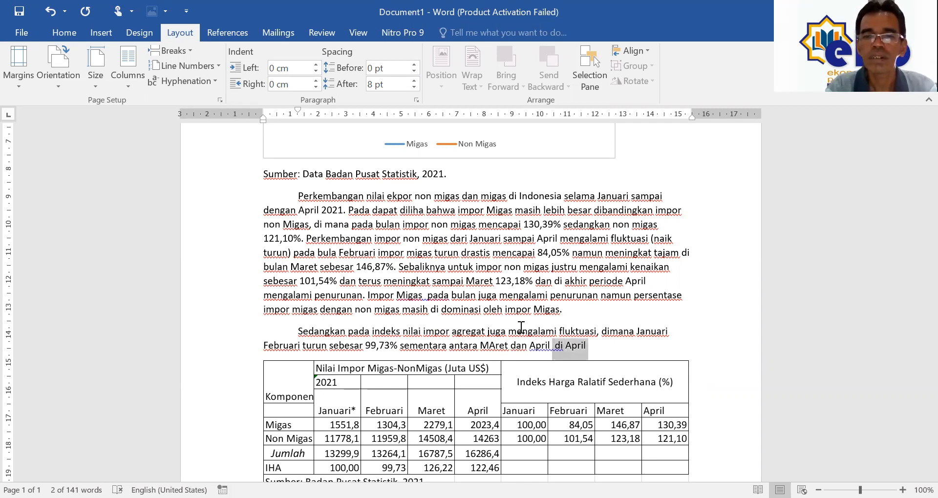
pyautogui.write('juga ')
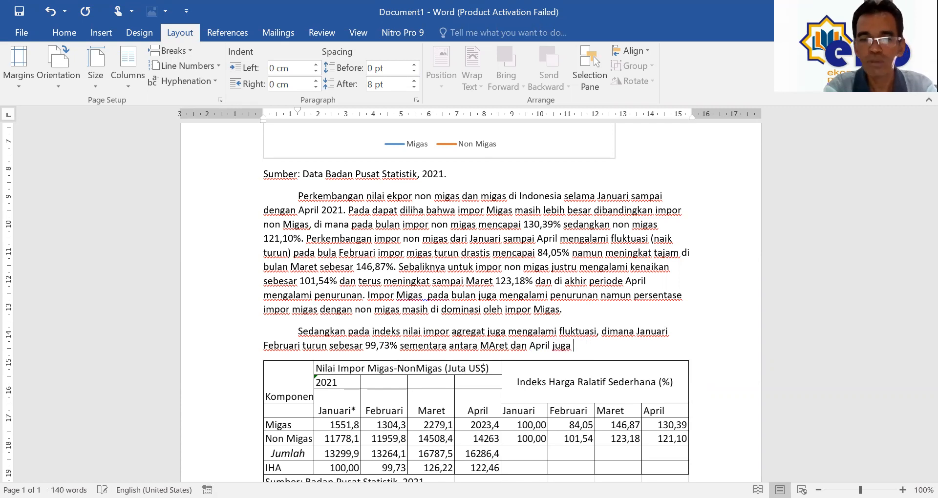
pyautogui.write('mengalami penurunan')
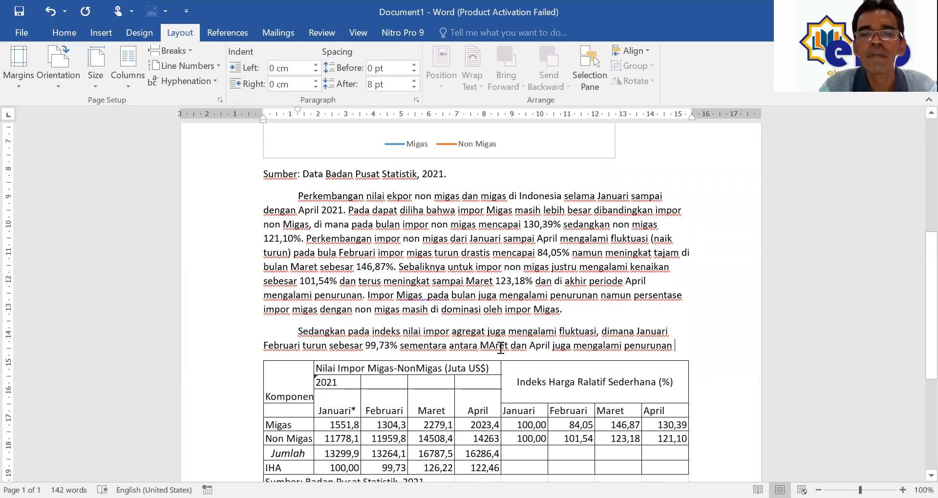
# Step: Correct 'MAret' to 'Maret' and finish the paragraph with 'sebesar lebih 4%.'
pyautogui.hotkey('shift', 'Left')
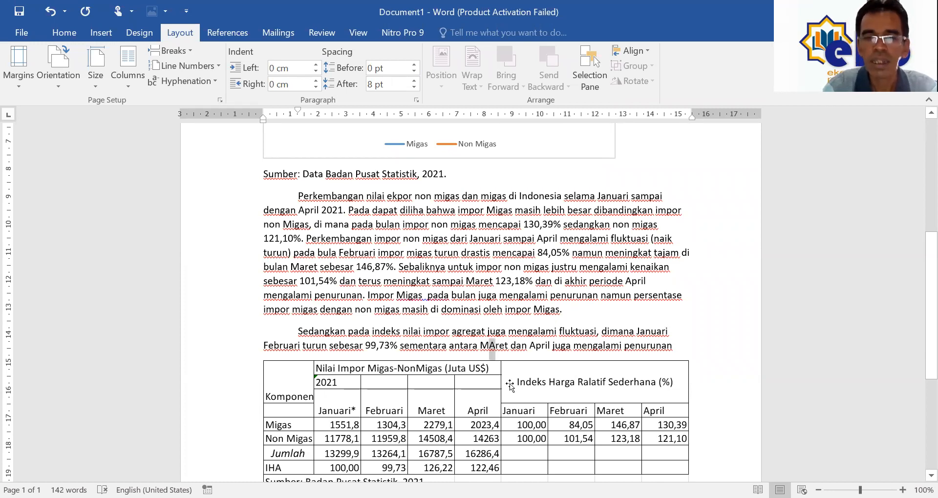
pyautogui.write('a')
pyautogui.hotkey('ctrl', 'Right')
pyautogui.hotkey('ctrl', 'Right')
pyautogui.hotkey('ctrl', 'Right')
pyautogui.hotkey('ctrl', 'Right')
pyautogui.write('sebesa')
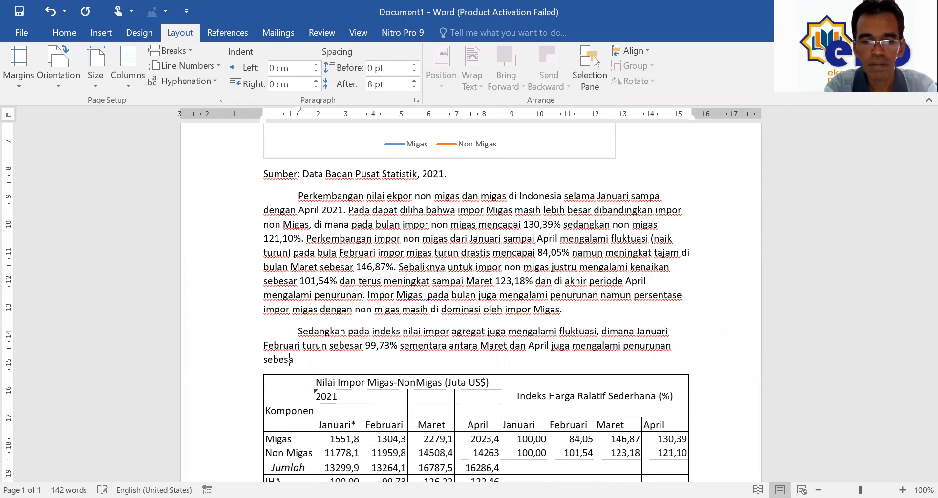
pyautogui.write('r lebih ')
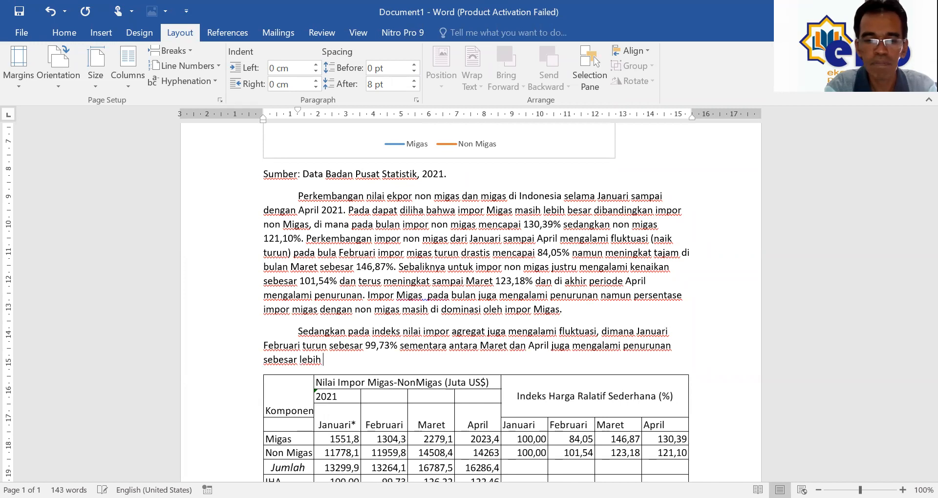
pyautogui.write('4%')
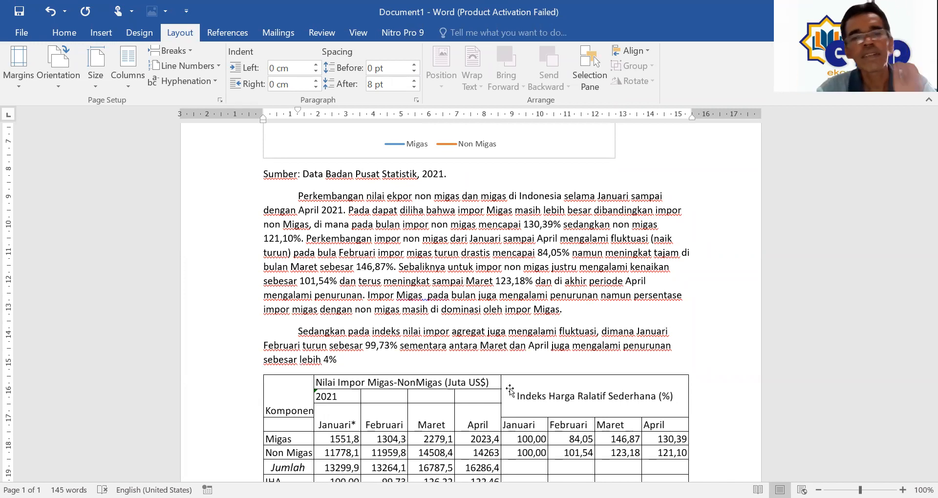
pyautogui.write('.')
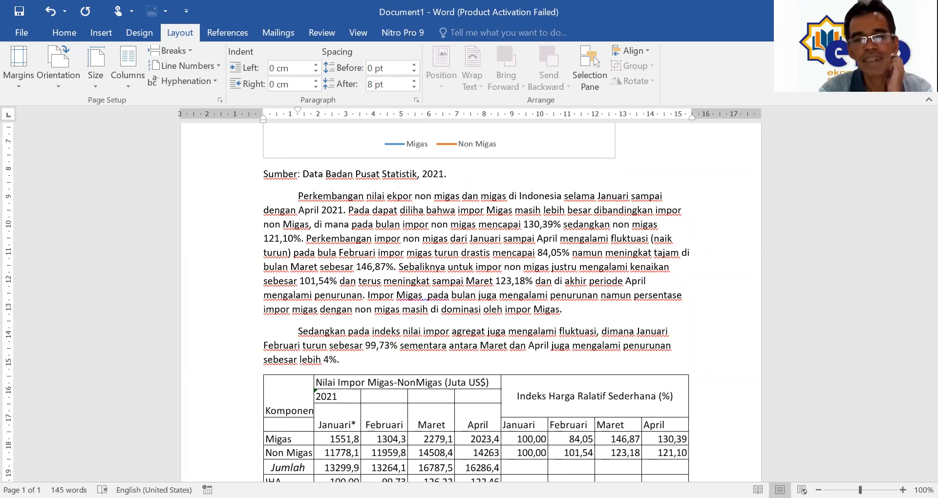
# Step: Justify the two analysis paragraphs below the chart, then return up to the chart
pyautogui.moveTo(503, 197); pyautogui.dragTo(513, 339)
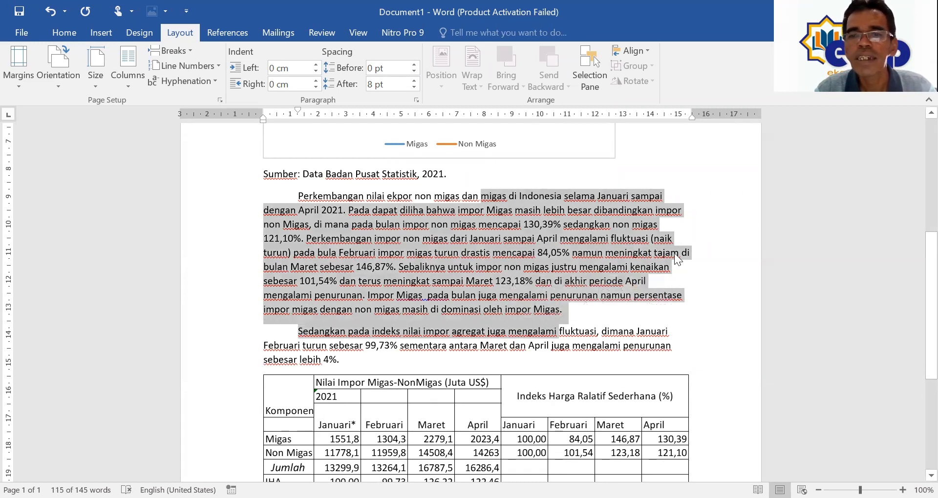
pyautogui.click(71, 35)
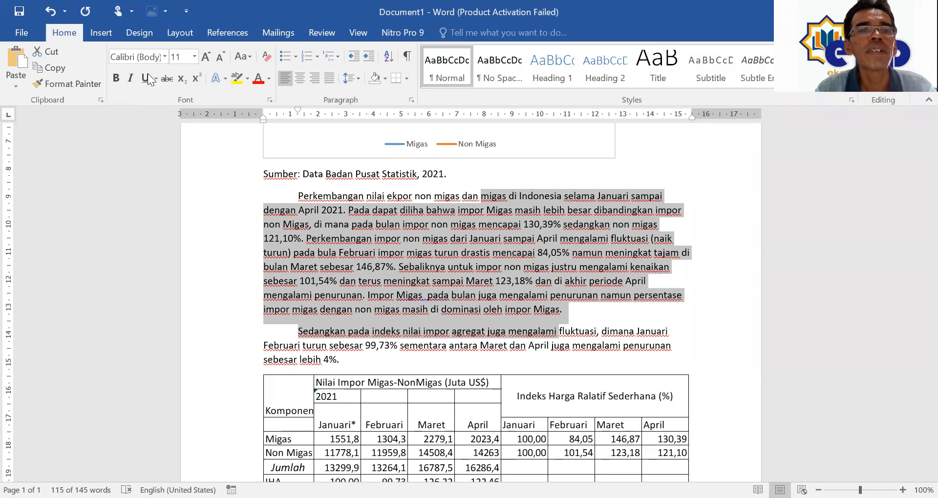
pyautogui.click(329, 79)
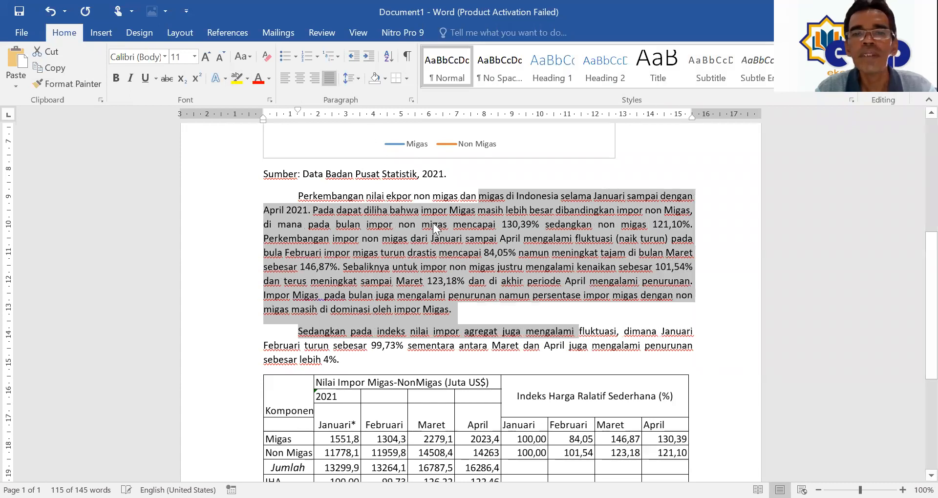
pyautogui.click(484, 289)
pyautogui.scroll(1, 483, 290)
pyautogui.scroll(8, 483, 290)
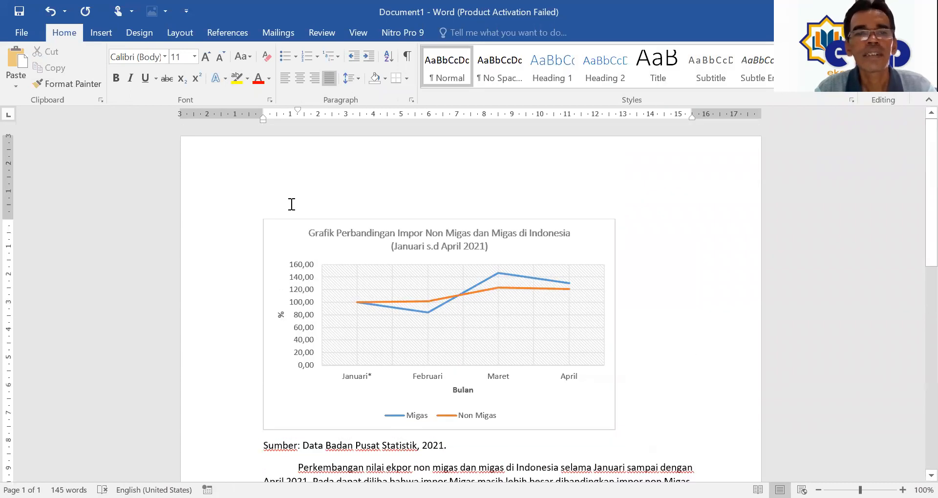
pyautogui.click(265, 205)
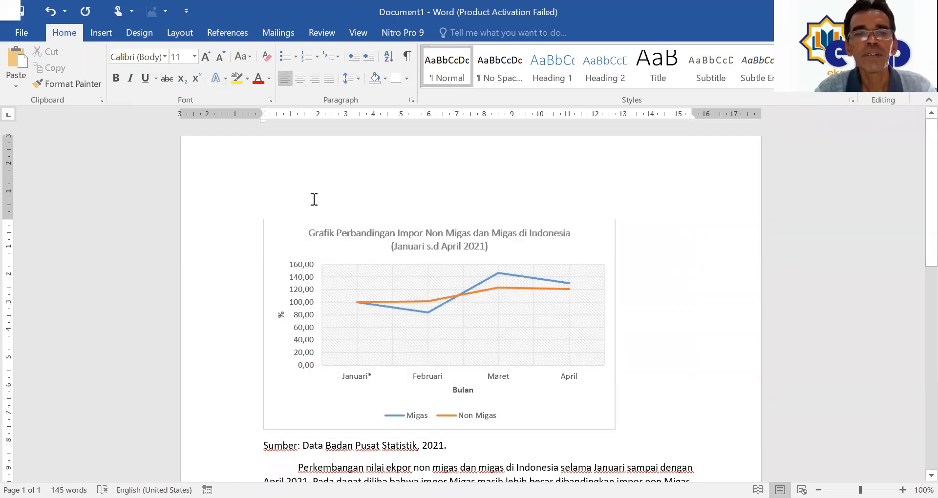
# Step: Undo an accidental chart-title move, keeping the title in place, and reselect the whole chart
pyautogui.click(286, 231)
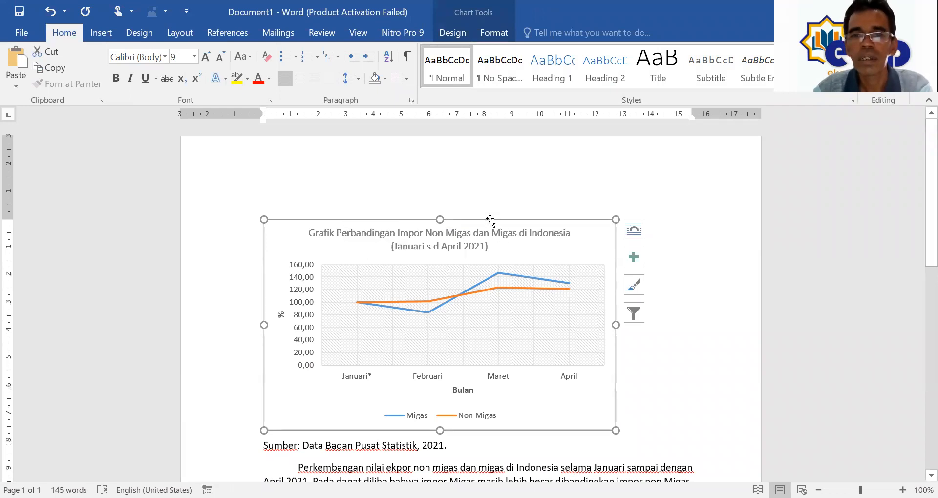
pyautogui.moveTo(514, 246); pyautogui.dragTo(519, 273)
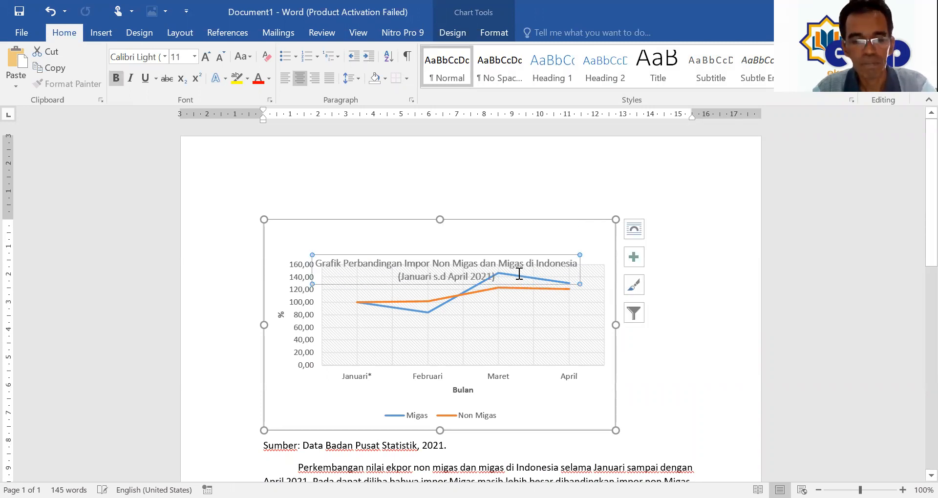
pyautogui.hotkey('ctrl', 'z')
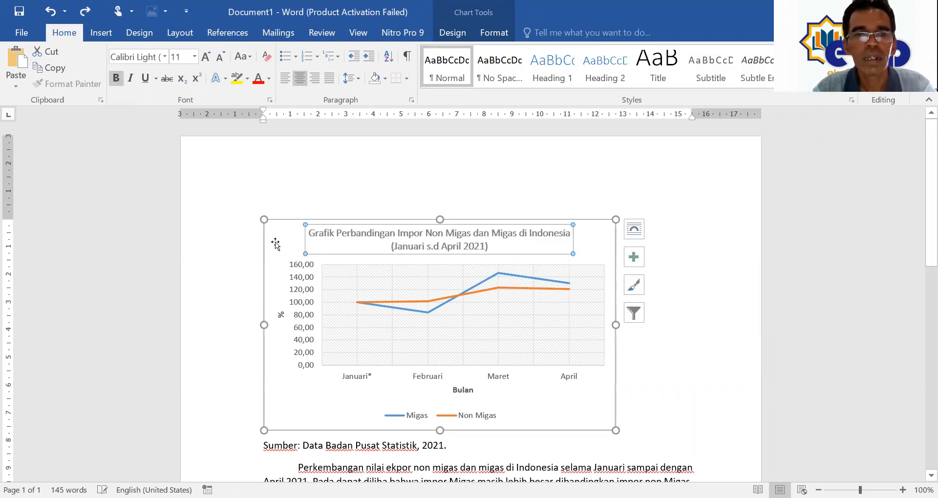
pyautogui.click(275, 244)
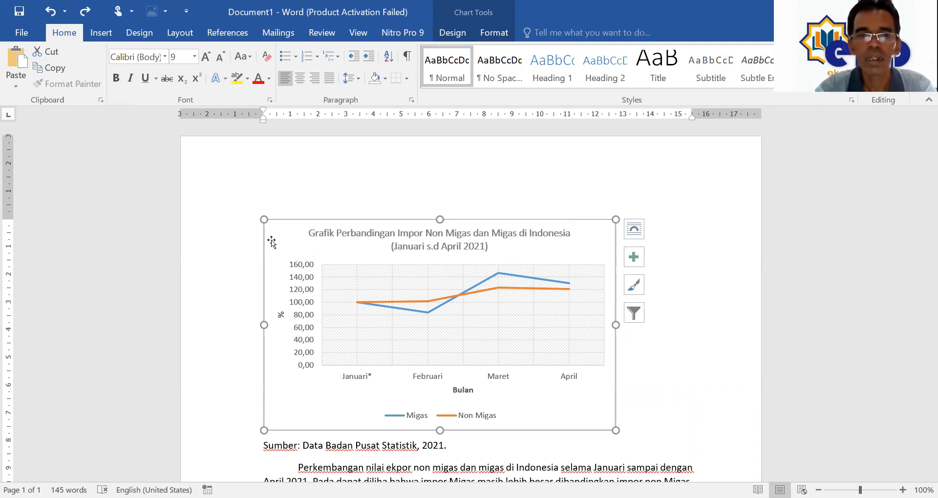
pyautogui.click(620, 422)
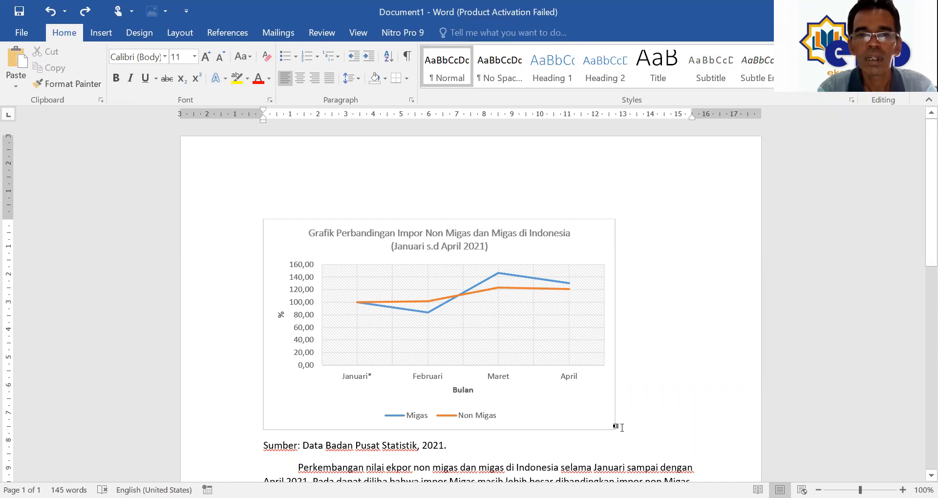
pyautogui.moveTo(622, 427); pyautogui.dragTo(307, 216)
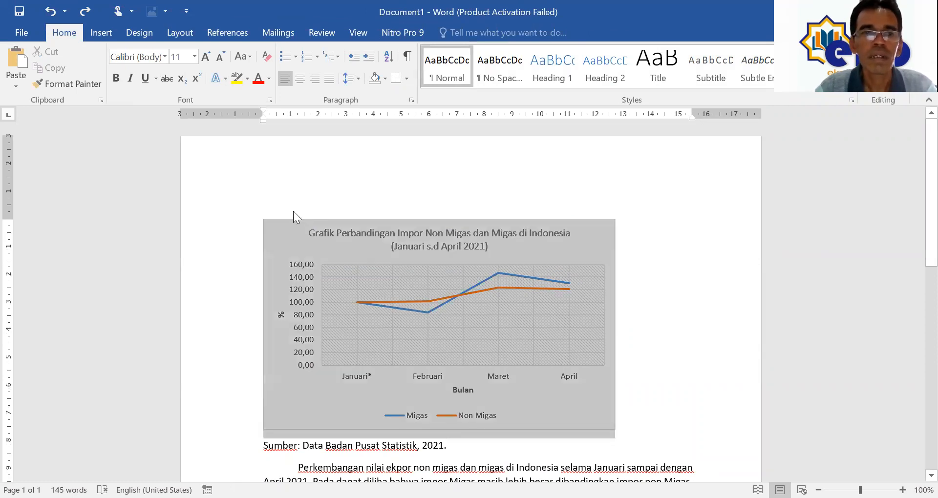
pyautogui.click(284, 222)
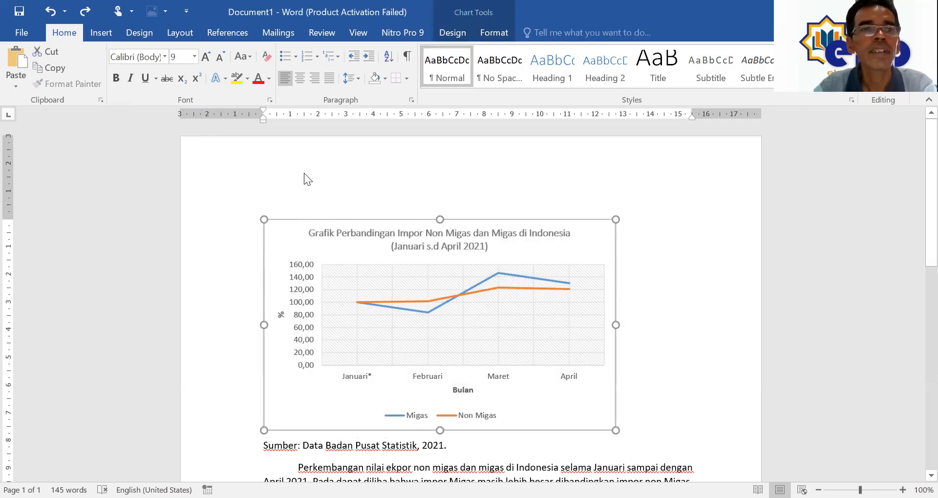
pyautogui.click(100, 30)
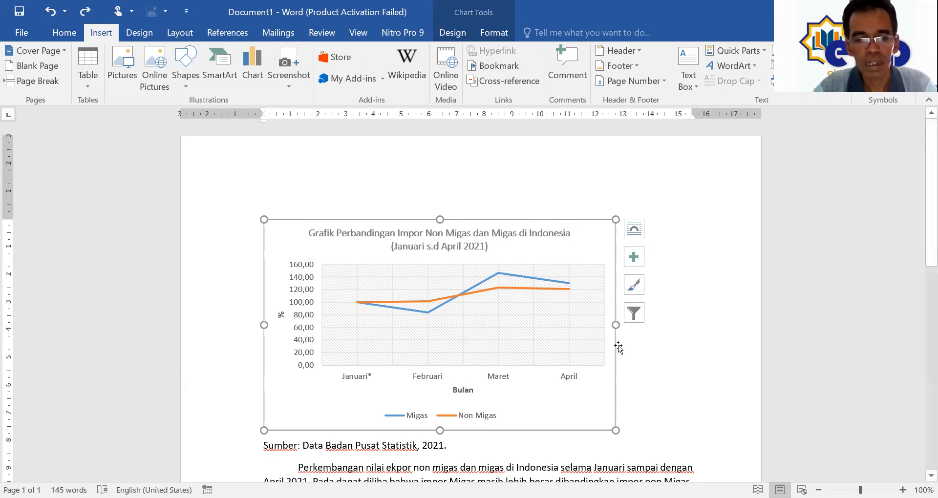
# Step: Cut and paste the chart back so an empty line sits above it
pyautogui.press('Delete')
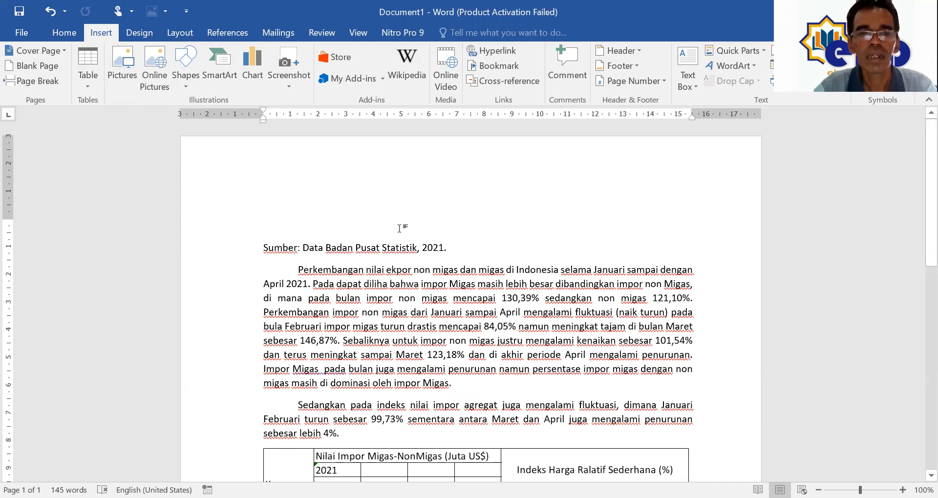
pyautogui.hotkey('ctrl', 'v')
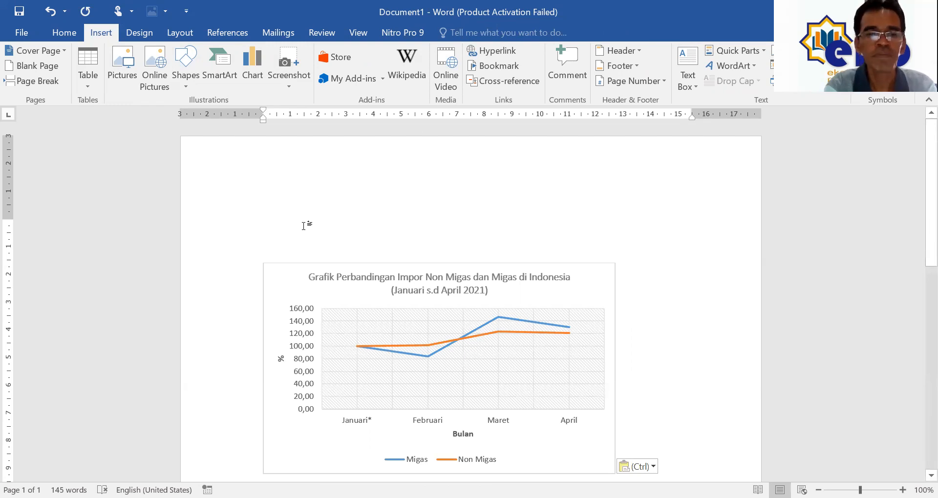
pyautogui.hotkey('ctrl', 'e')
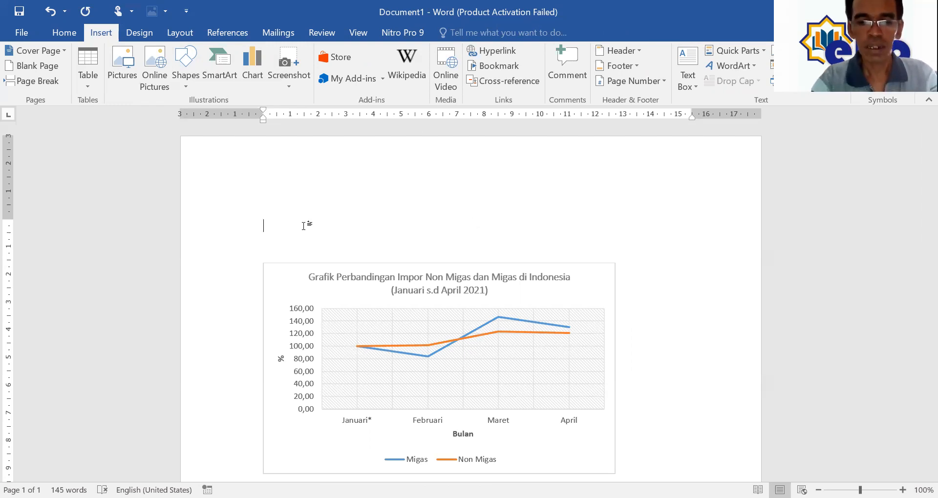
# Step: Type the title 'LAPORAN PERKEMBANGAN NILAI IMPOR MIGAS DAN NON MIGAS DI INDONESIA DALAM KURUN WAKTU JANUARI S.D. APRIL 2021'
pyautogui.write('Perkembangan')
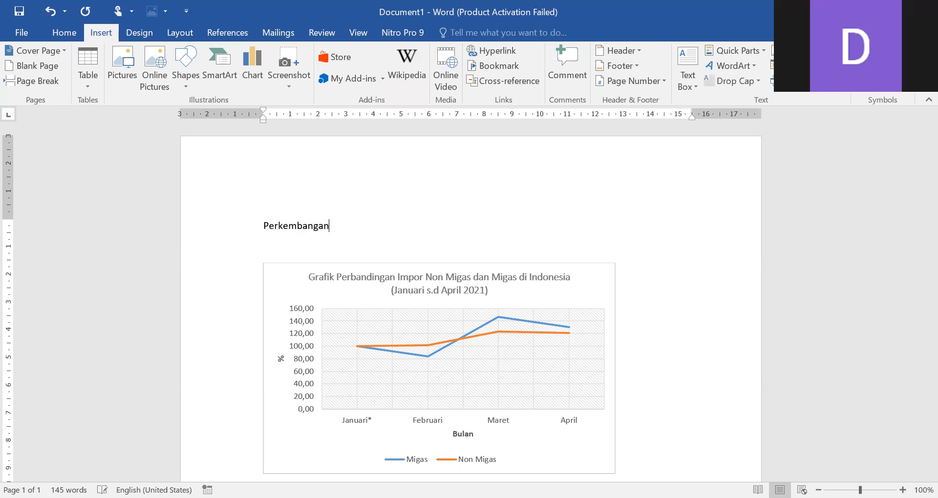
pyautogui.doubleClick(304, 226)
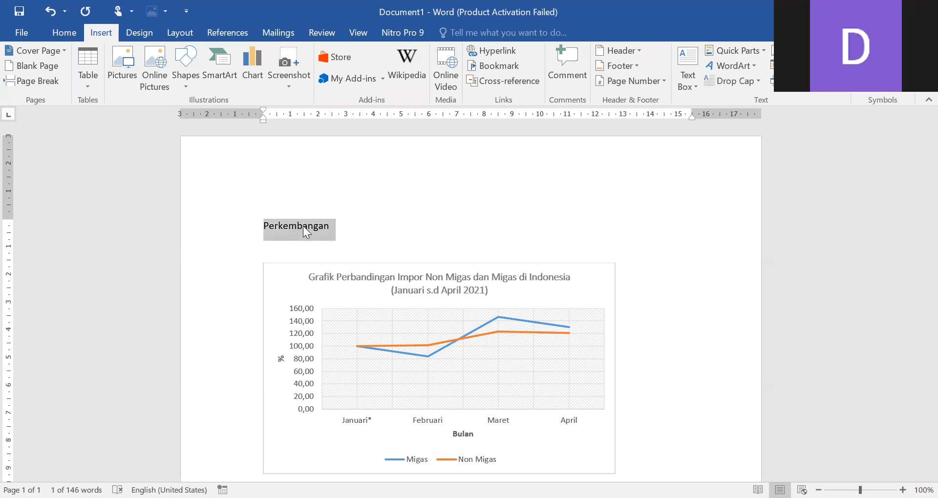
pyautogui.write('lA')
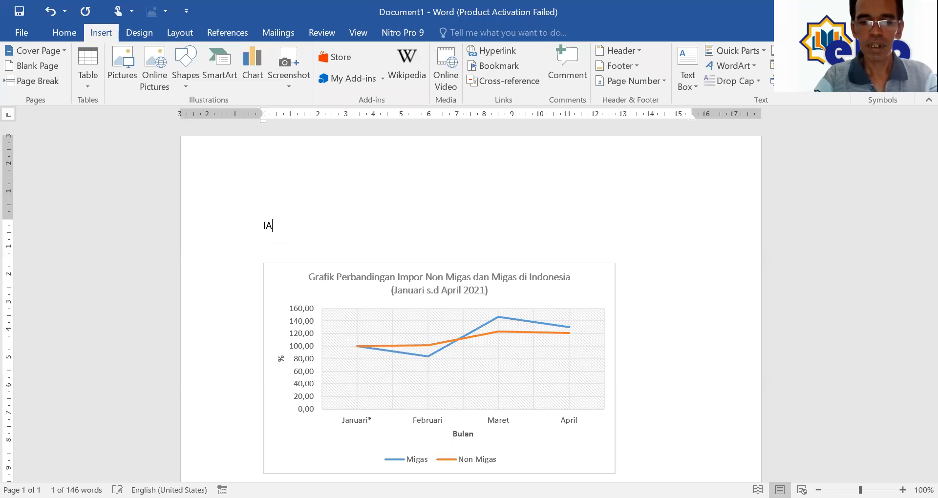
pyautogui.write('PORAN Per')
pyautogui.tripleClick(304, 226)
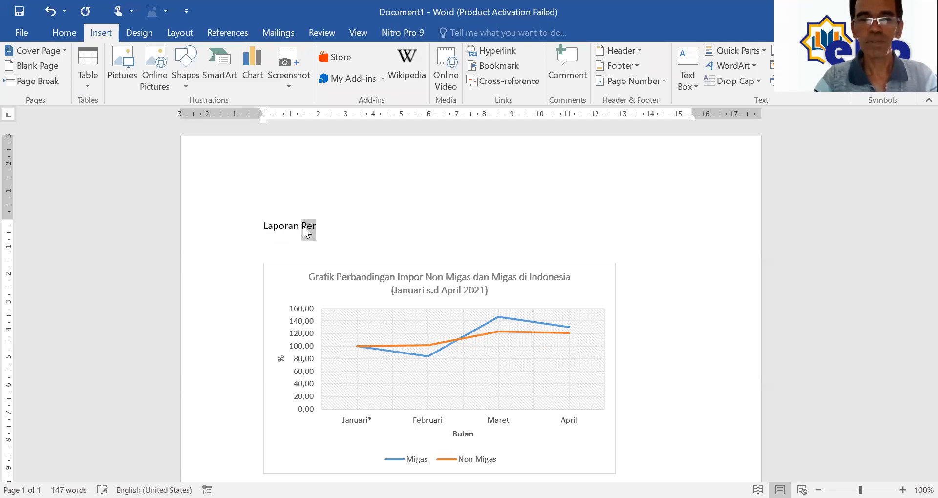
pyautogui.press('BackSpace')
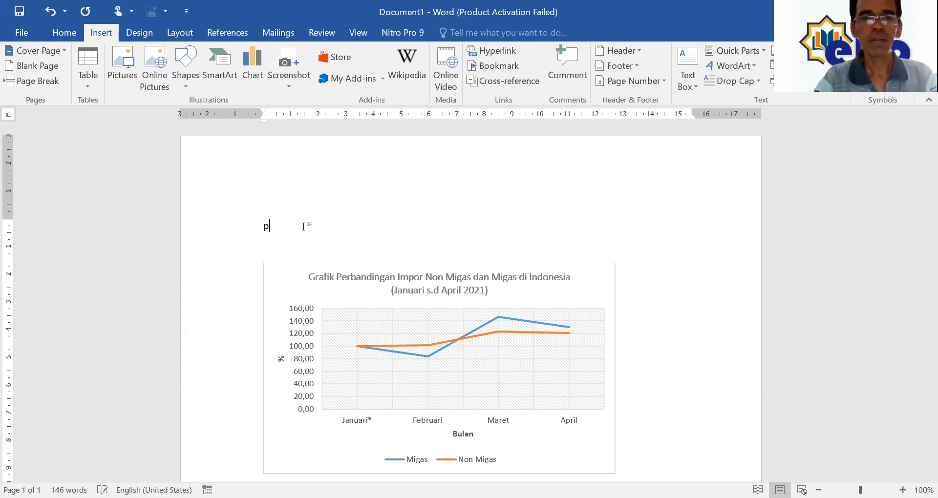
pyautogui.write('LAPORAN ')
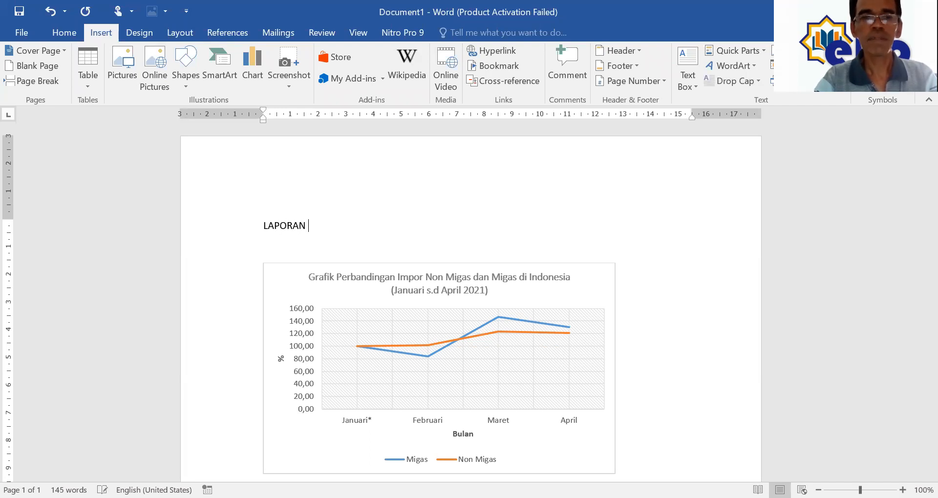
pyautogui.write('PERKEMBANGAN ')
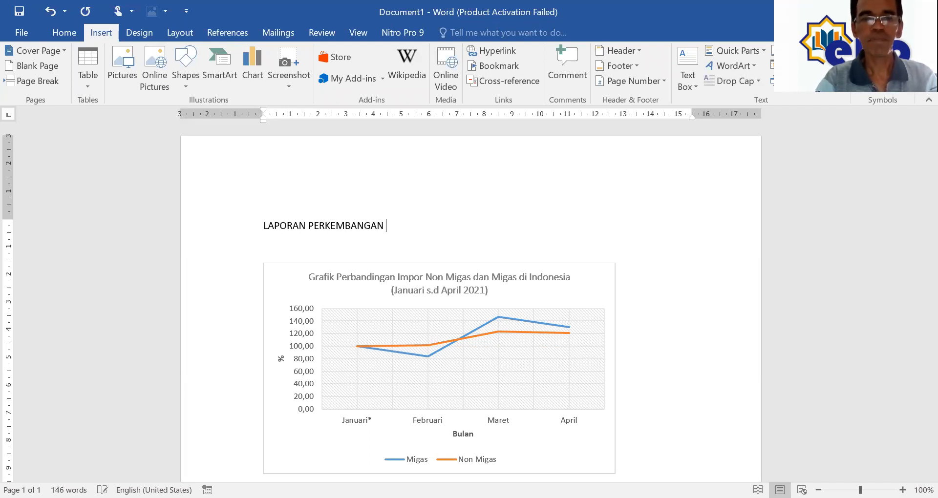
pyautogui.write('NILAI IMPOR MIGAS DAN NON MIGAS DI INDONESIA ')
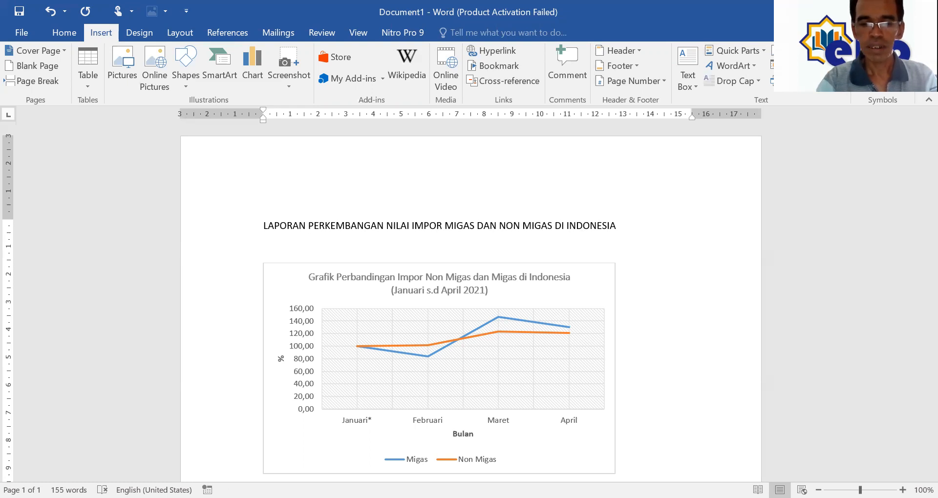
pyautogui.write('DALAM ')
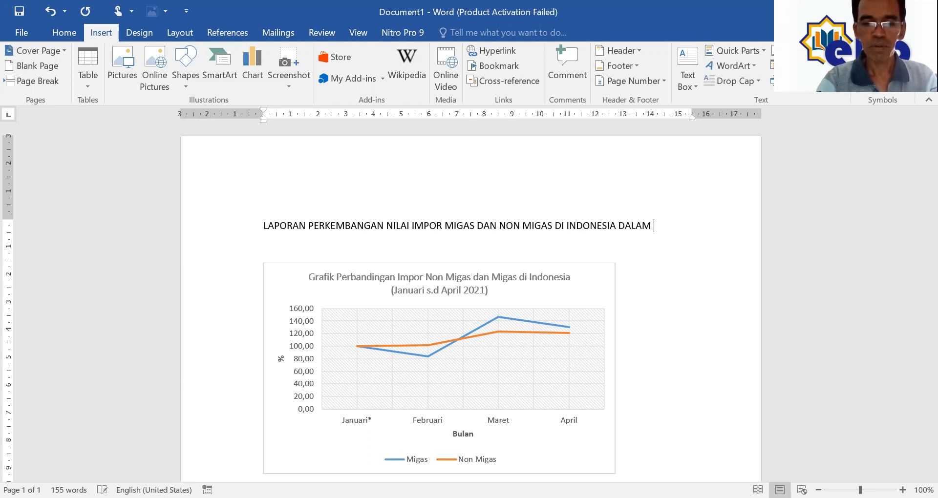
pyautogui.write('KURUN WAKTU ')
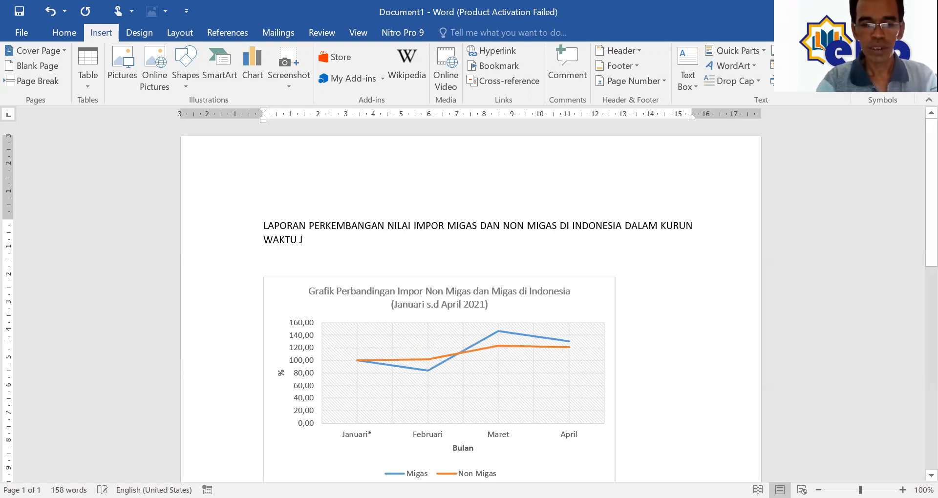
pyautogui.write('JANRU')
pyautogui.press('BackSpace')
pyautogui.press('BackSpace')
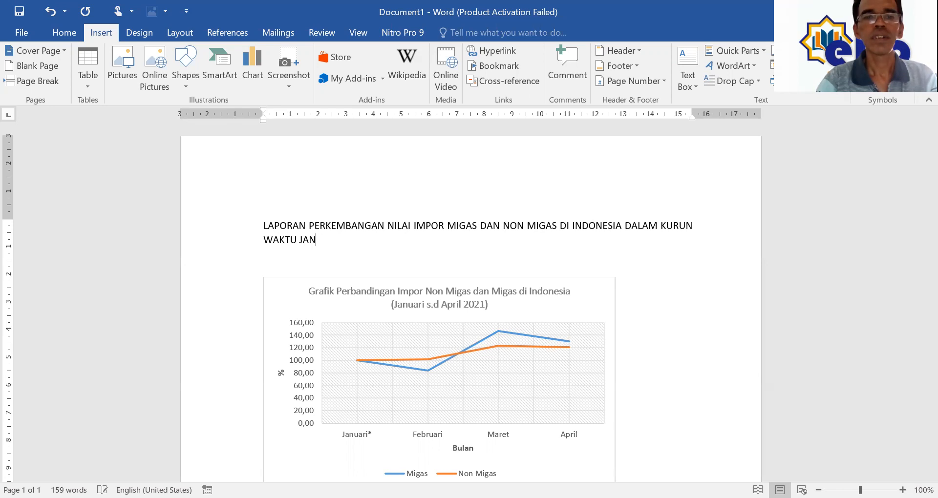
pyautogui.write('UARI ')
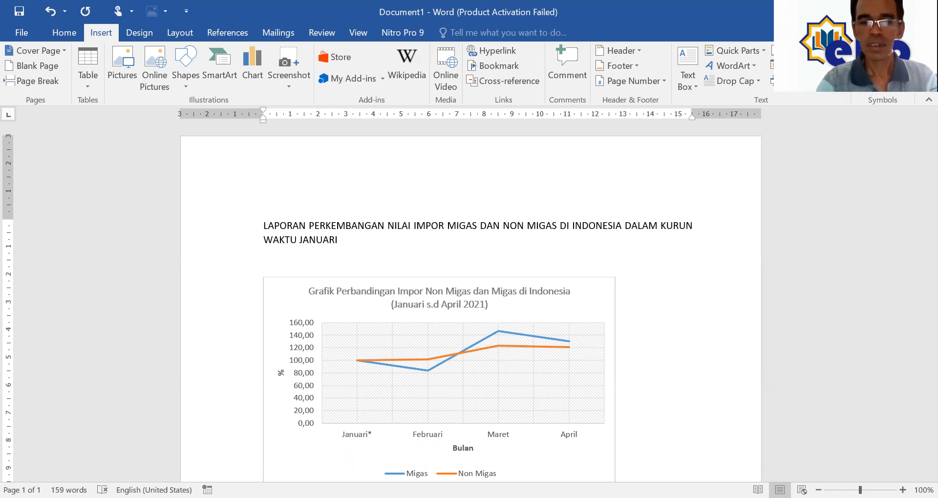
pyautogui.write('S.D. APRIL 2021')
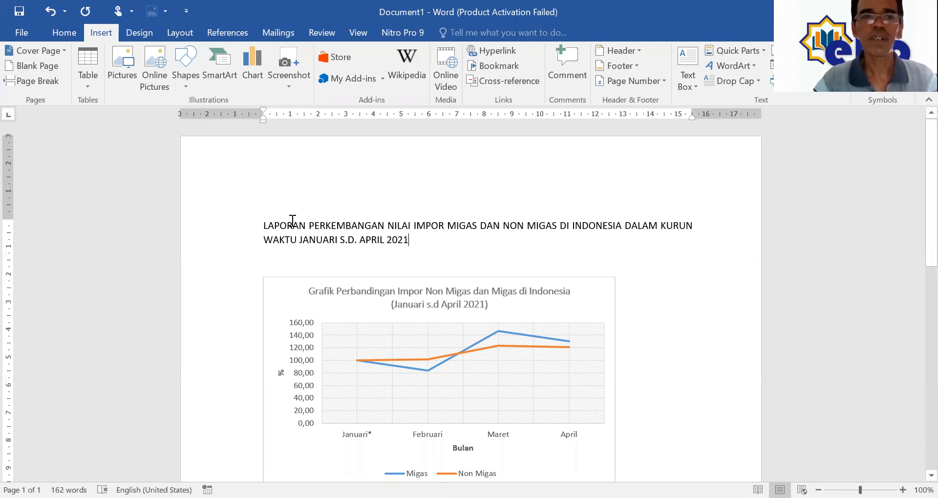
# Step: Centre and bold the report title, with blank lines below it before the chart
pyautogui.click(54, 33)
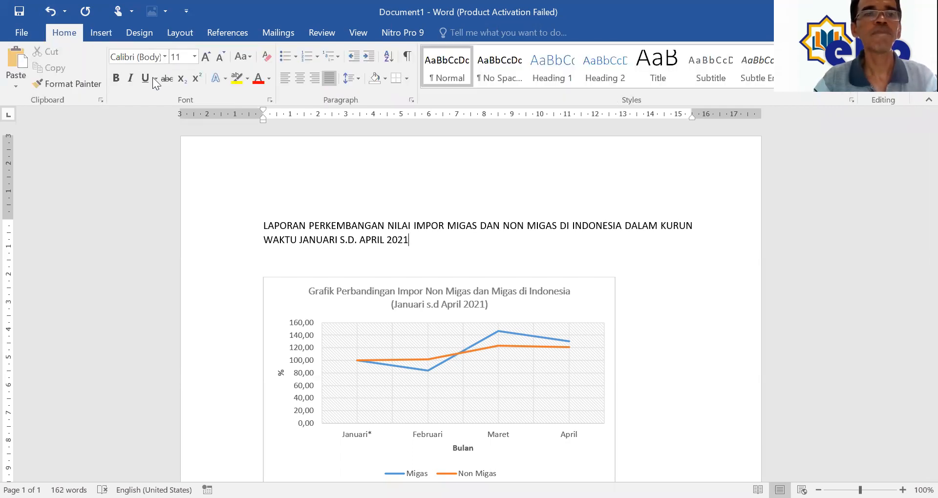
pyautogui.click(300, 79)
pyautogui.moveTo(261, 229); pyautogui.dragTo(550, 248)
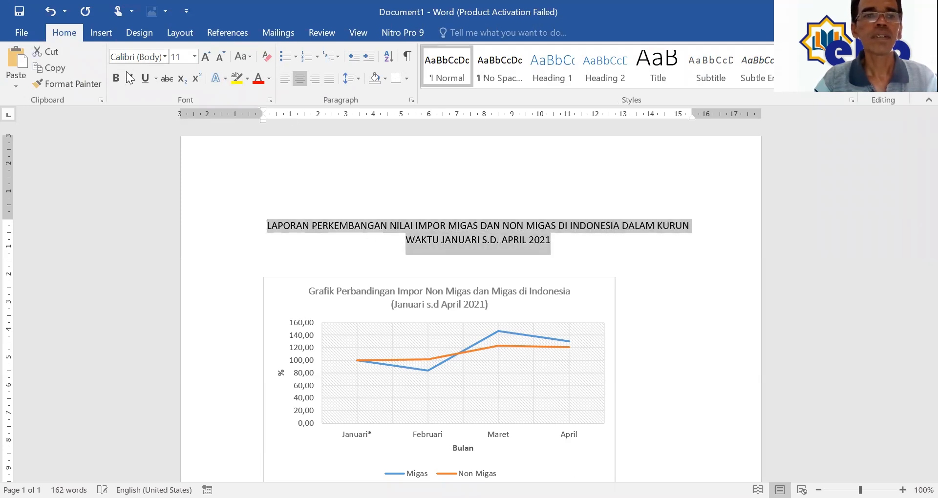
pyautogui.hotkey('ctrl', 'b')
pyautogui.click(579, 241)
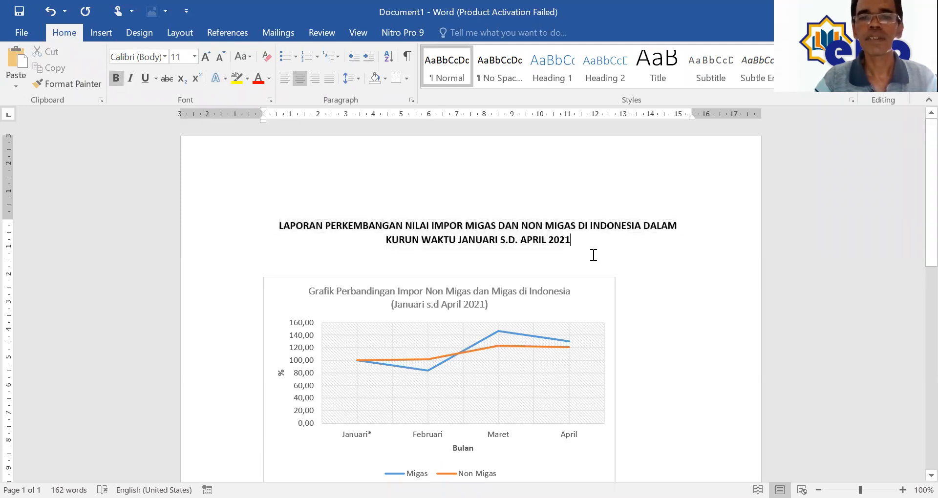
pyautogui.press('Return')
pyautogui.press('Return')
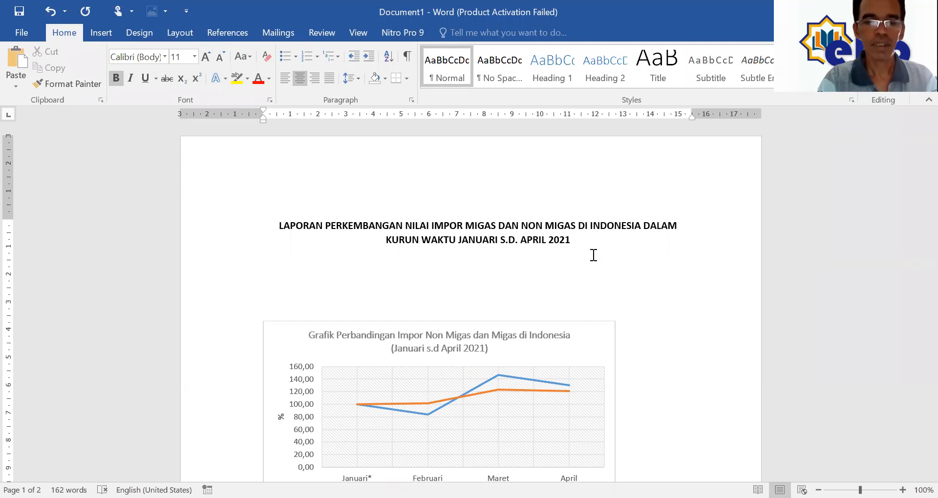
# Step: Add a non-bold line with the author's full name, then a 'Nim.' line with the student ID number
pyautogui.hotkey('ctrl', 'b')
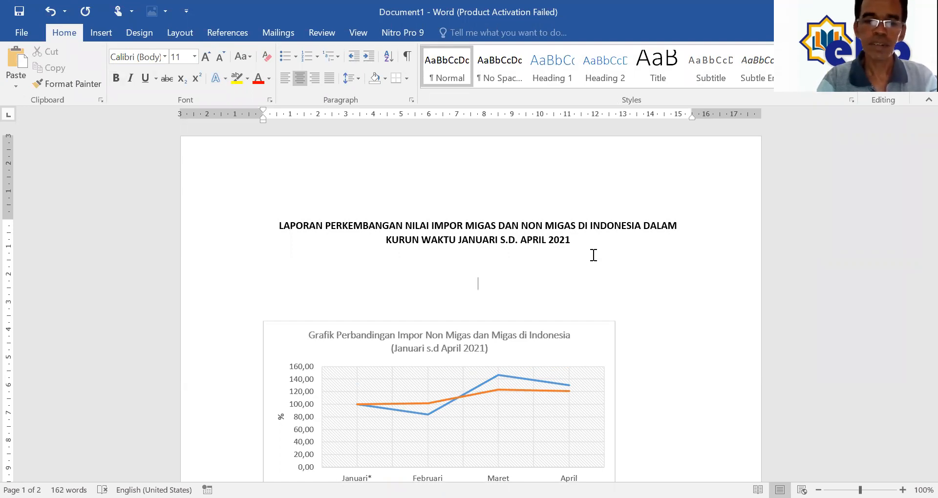
pyautogui.write('a')
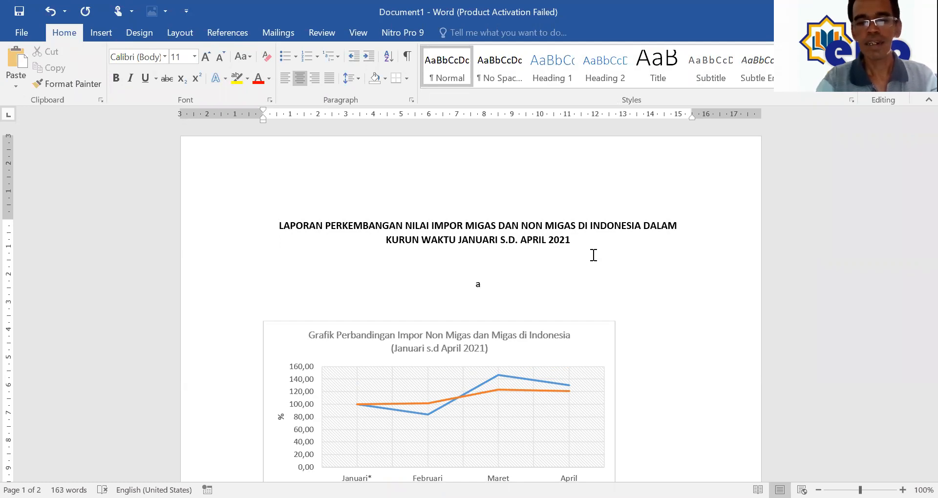
pyautogui.press('BackSpace')
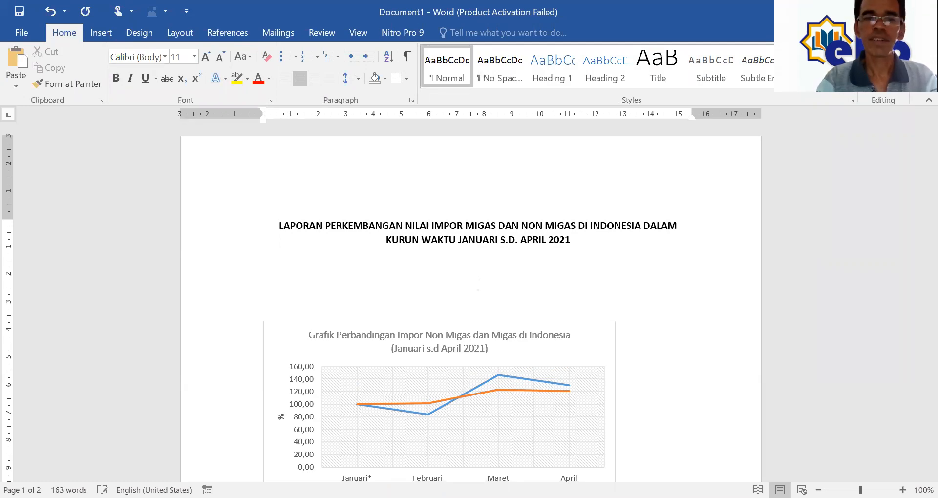
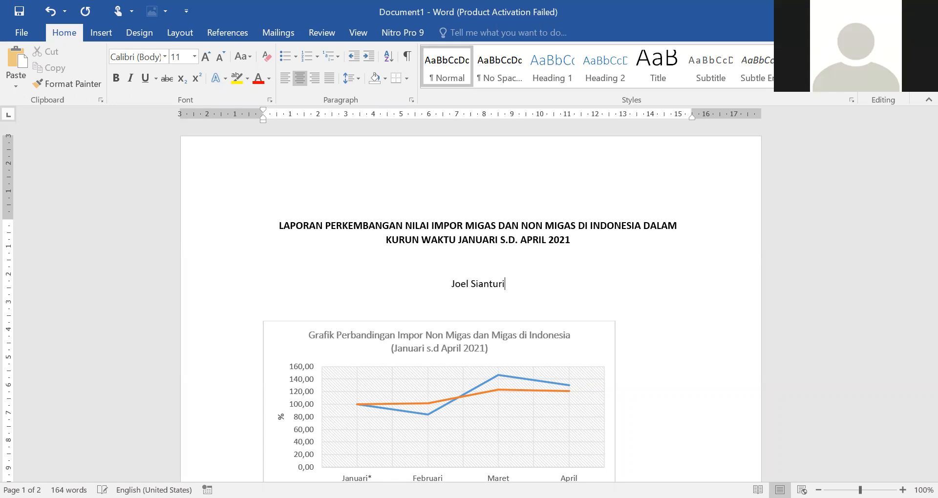
pyautogui.press('Return')
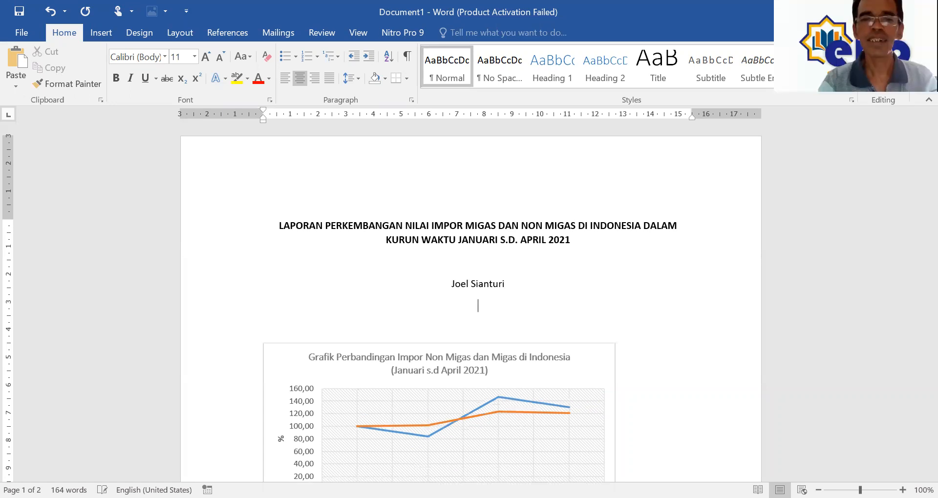
pyautogui.write('Nim')
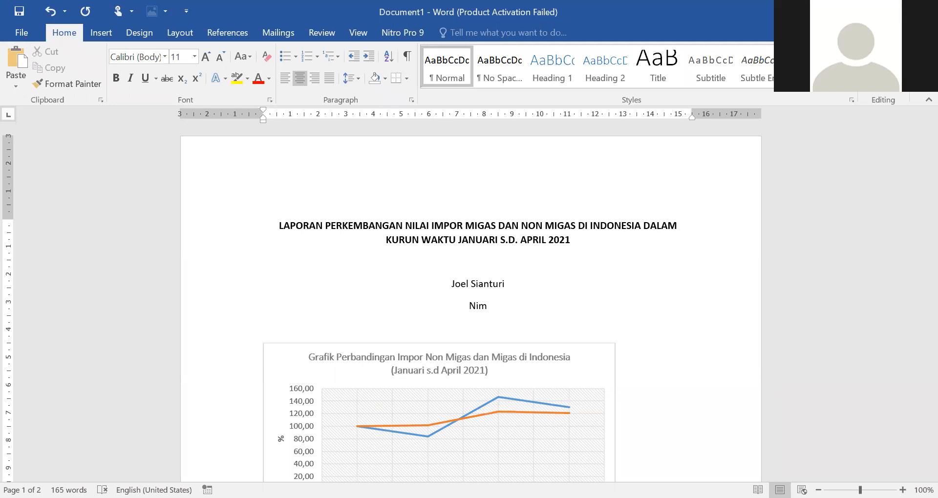
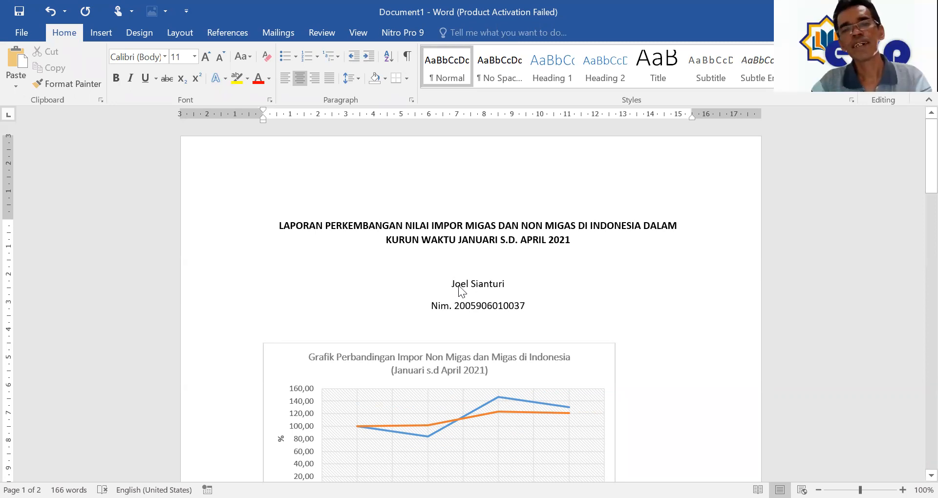
# Step: Enlarge the author's name to 12 pt and bold both lines of the report title
pyautogui.moveTo(459, 288); pyautogui.dragTo(497, 287)
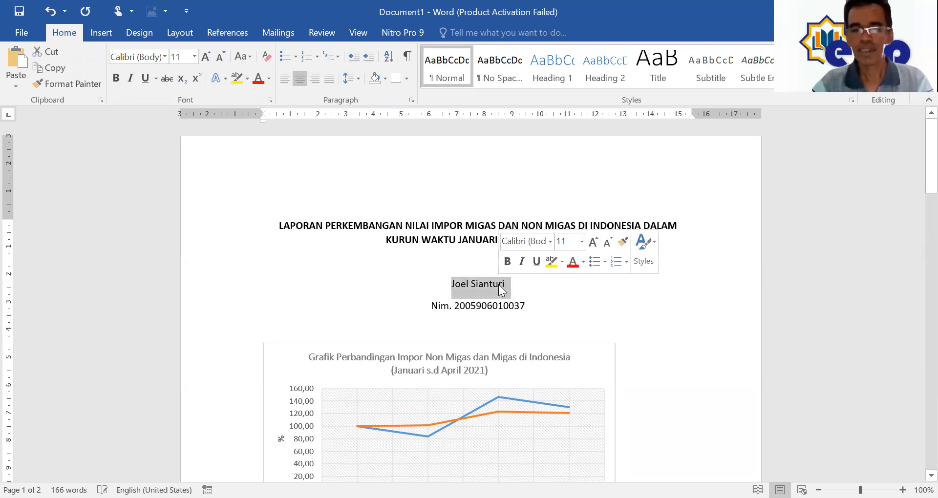
pyautogui.hotkey('ctrl', ']')
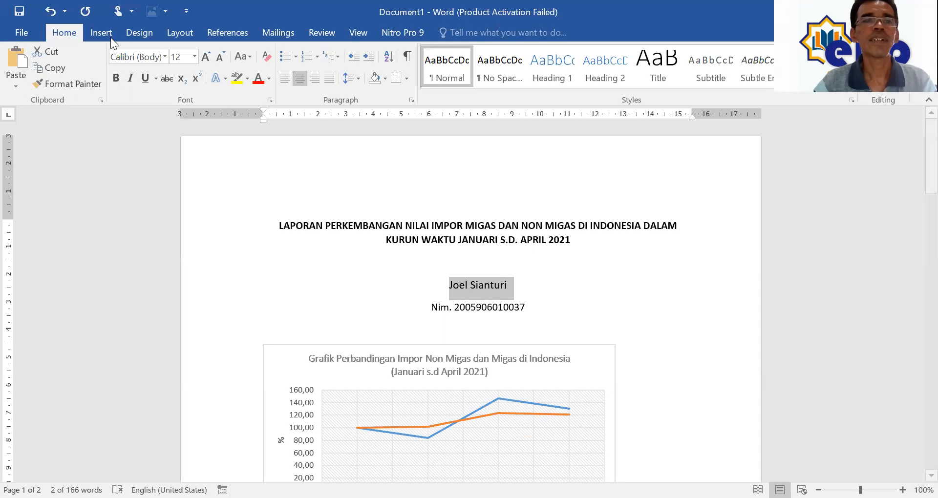
pyautogui.moveTo(280, 225); pyautogui.dragTo(574, 241)
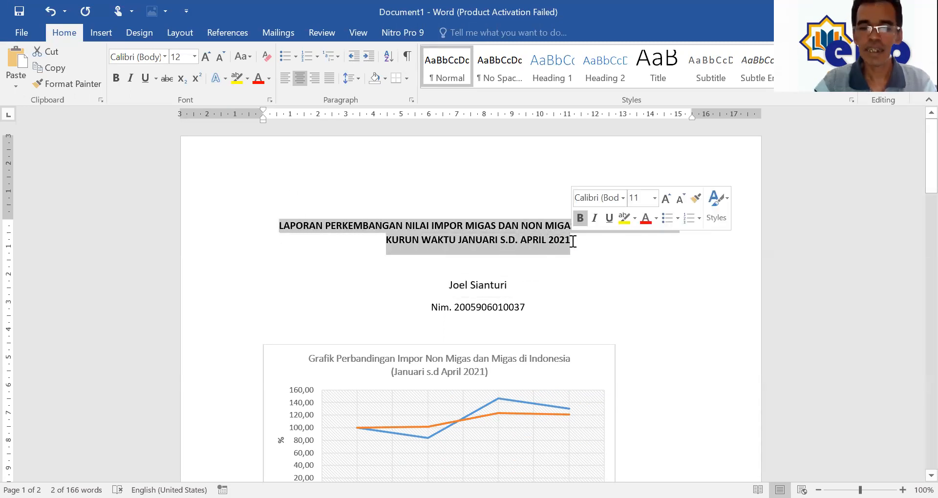
pyautogui.hotkey('ctrl', 'b')
# Step: Italicise the author's name and start an 'Email' line under the Nim line
pyautogui.click(545, 295)
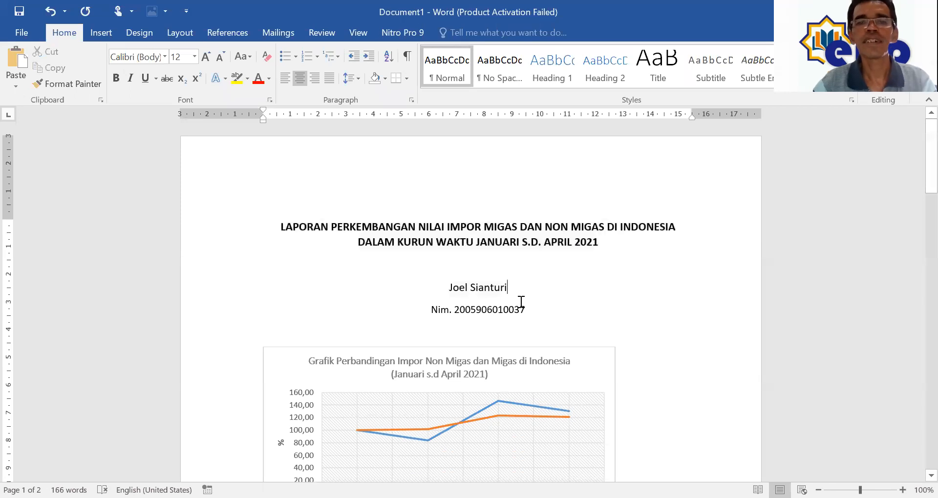
pyautogui.moveTo(448, 288); pyautogui.dragTo(493, 291)
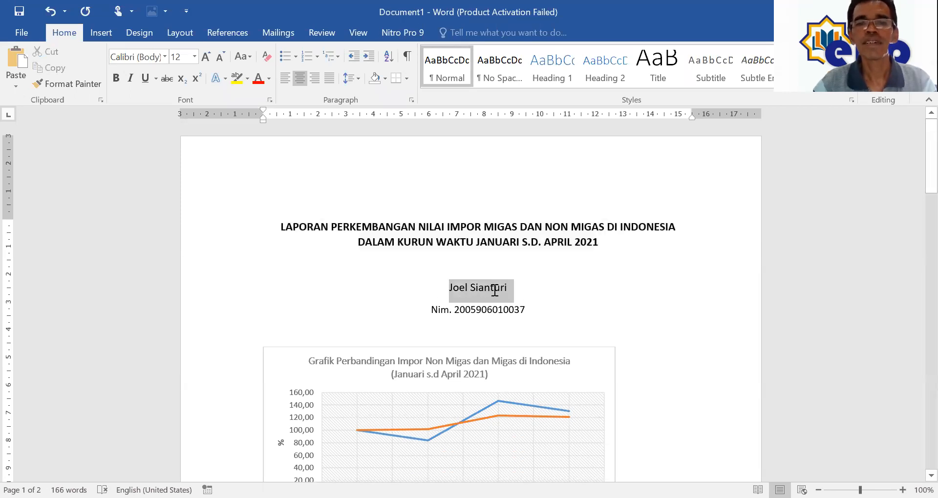
pyautogui.hotkey('ctrl', 'i')
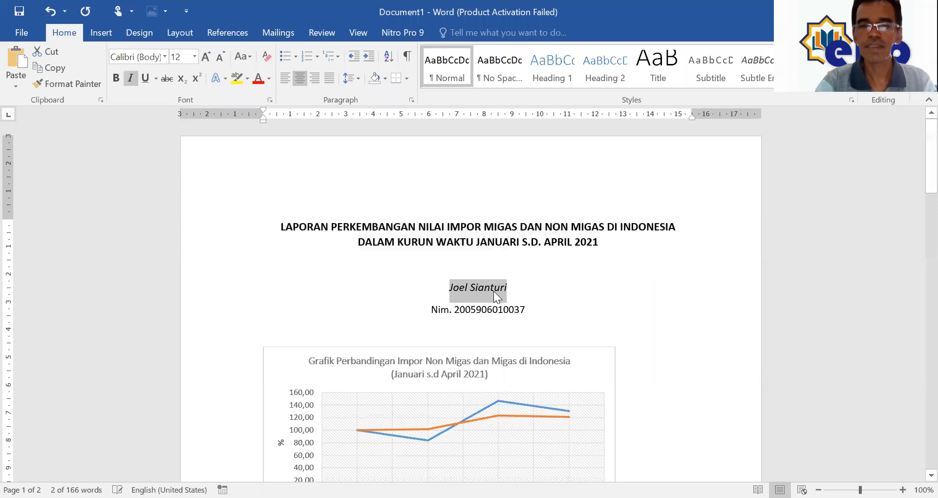
pyautogui.click(529, 295)
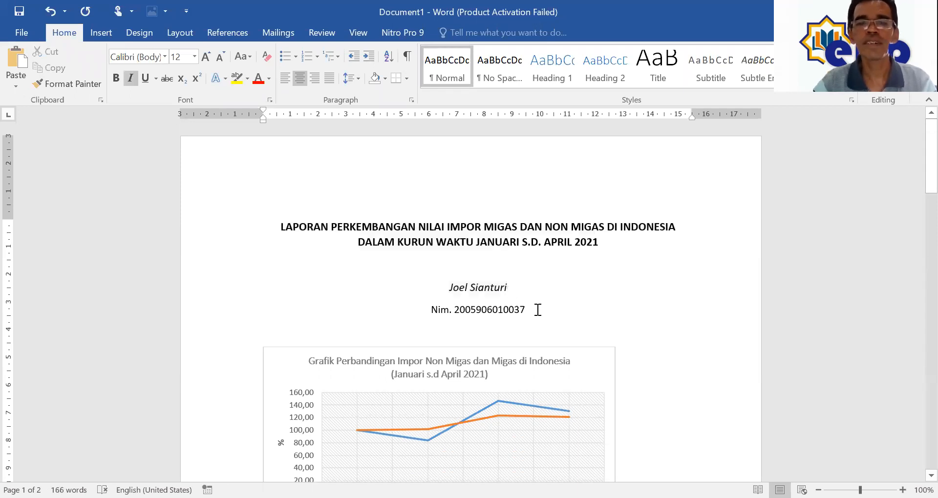
pyautogui.click(537, 315)
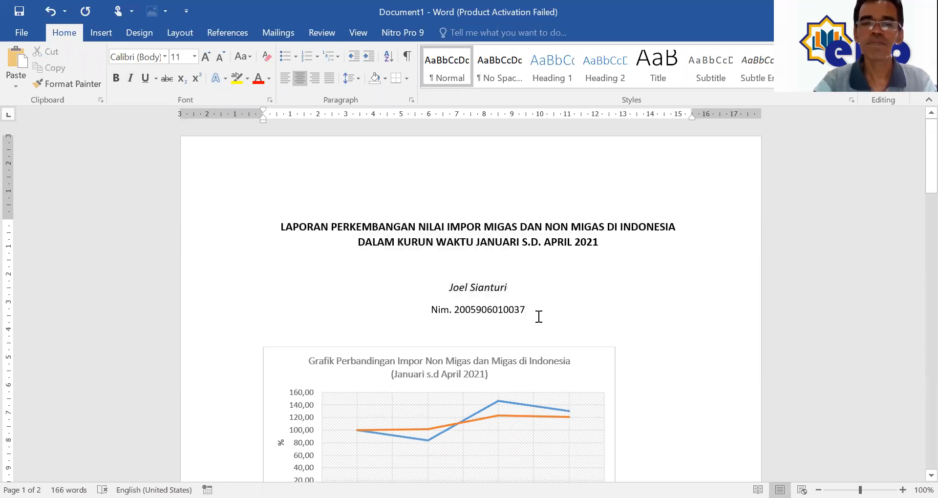
pyautogui.press('Return')
pyautogui.write('Email')
# Step: Complete the Email line with the author's e-mail address
pyautogui.write(': ')
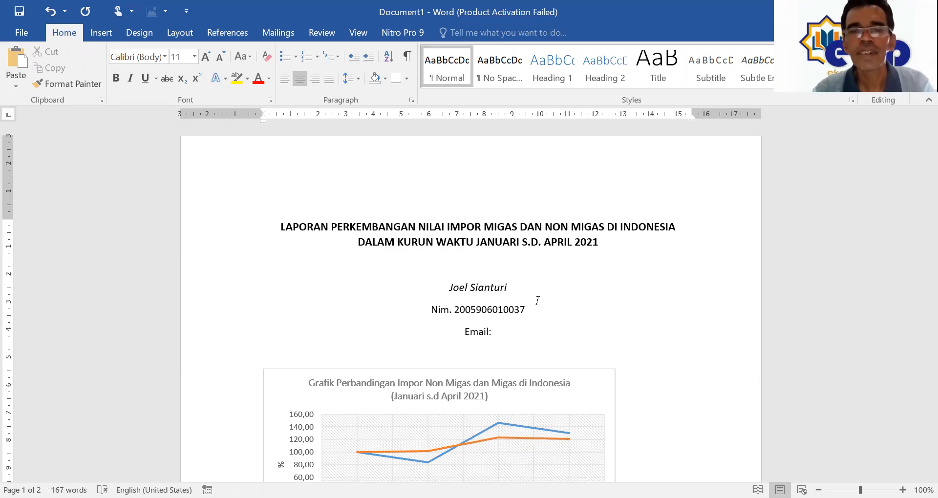
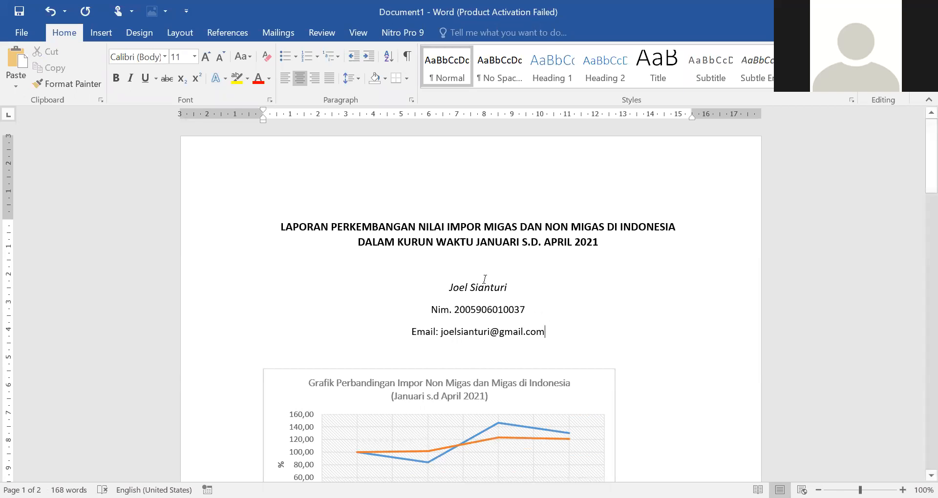
# Step: Set 0 pt spacing after the name, Nim and email lines
pyautogui.moveTo(484, 279); pyautogui.dragTo(512, 329)
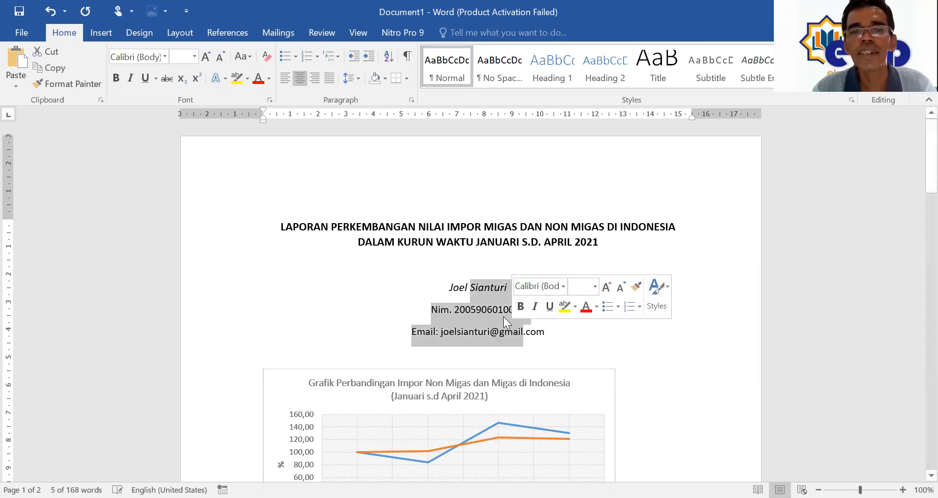
pyautogui.rightClick(508, 306)
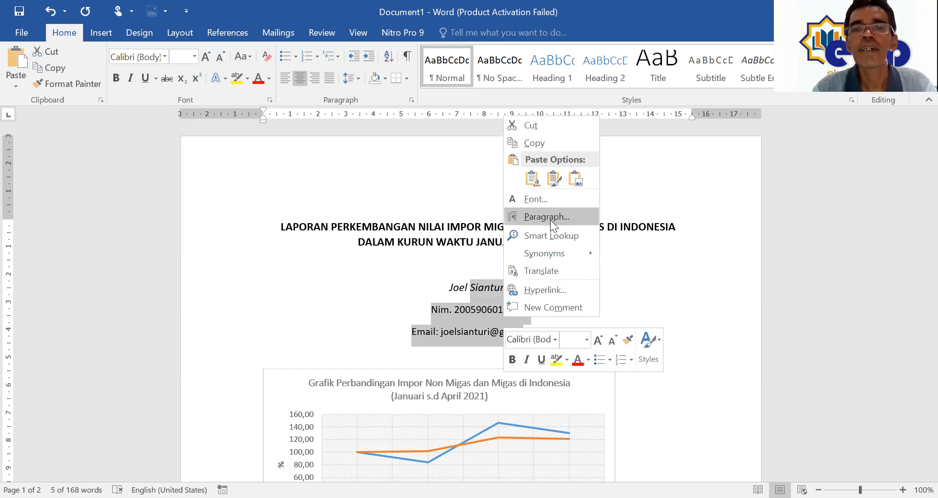
pyautogui.click(547, 216)
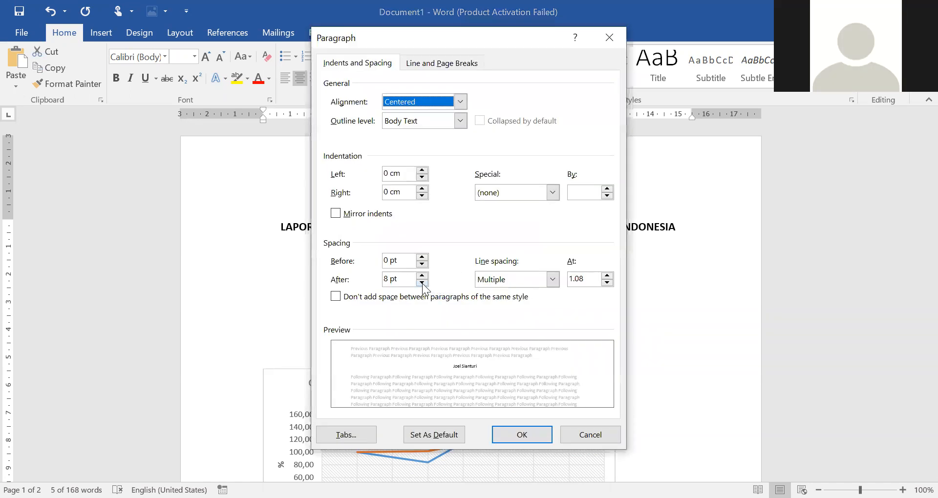
pyautogui.click(385, 280)
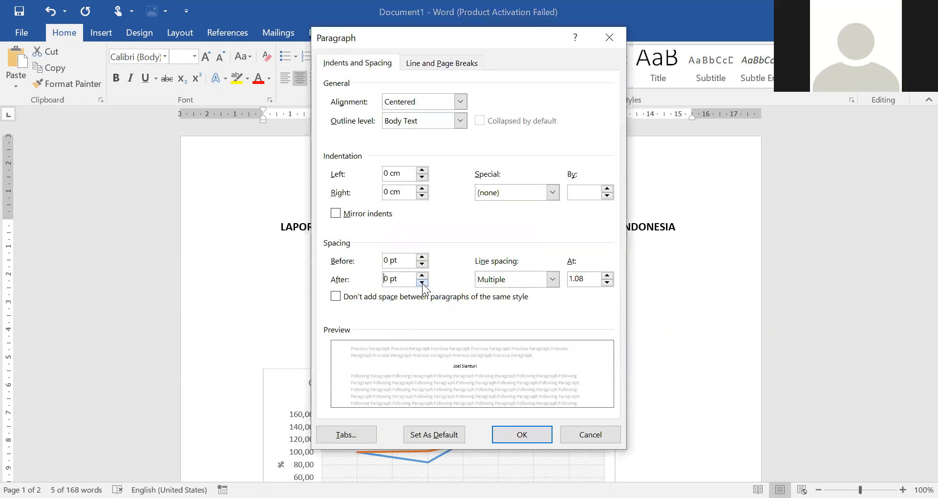
pyautogui.click(528, 431)
pyautogui.click(565, 323)
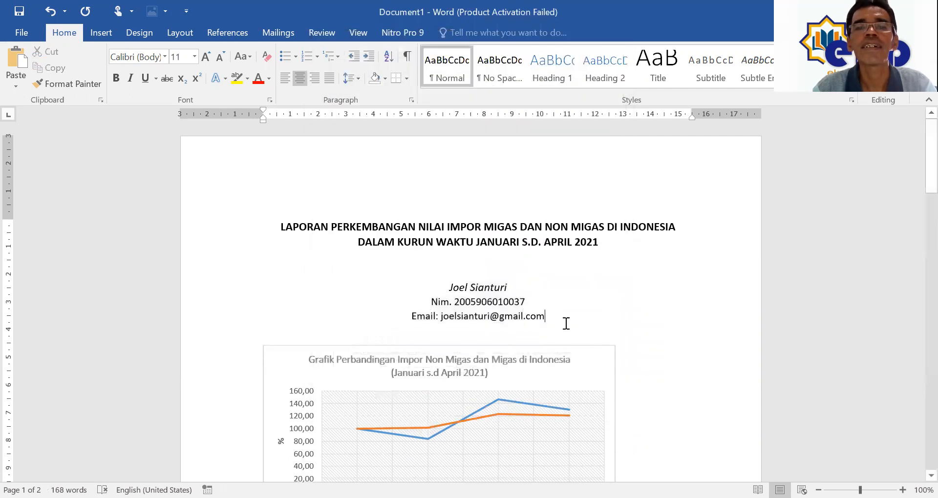
# Step: Centre the chart on the page and indent the Sumber source line beneath it
pyautogui.scroll(-4, 565, 322)
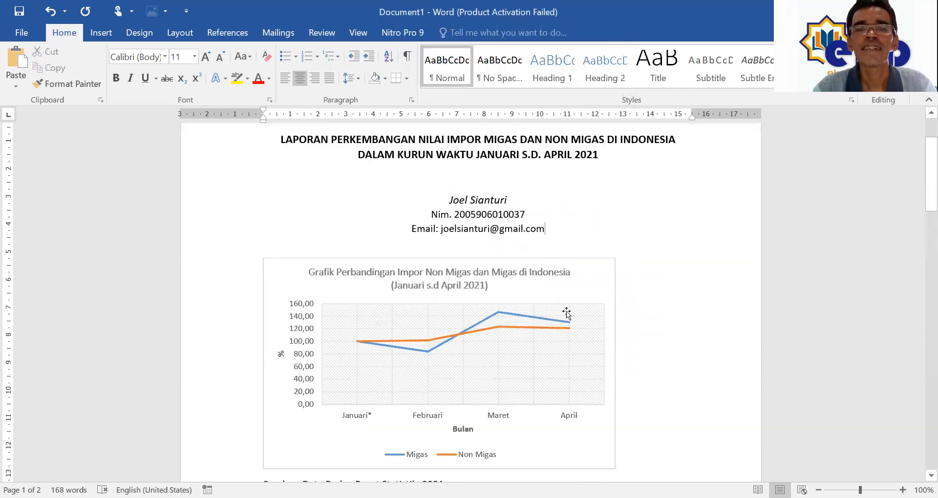
pyautogui.click(589, 269)
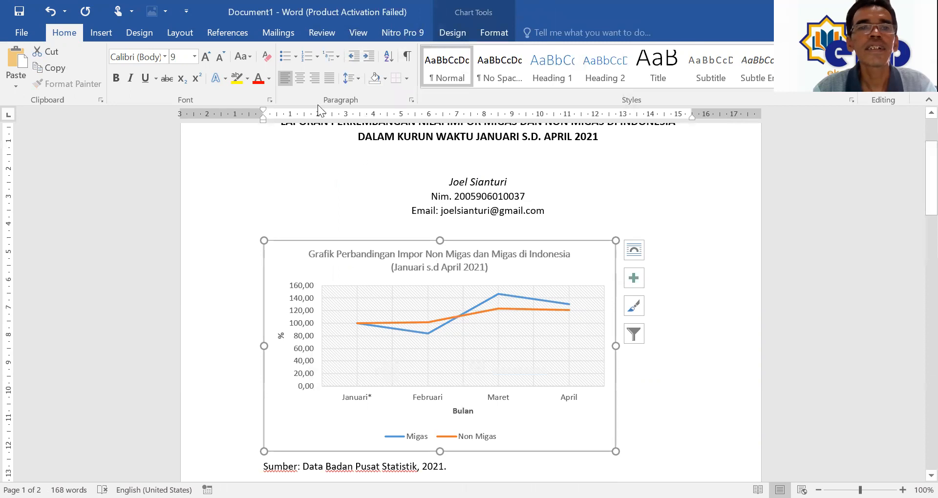
pyautogui.click(300, 78)
pyautogui.scroll(-3, 360, 398)
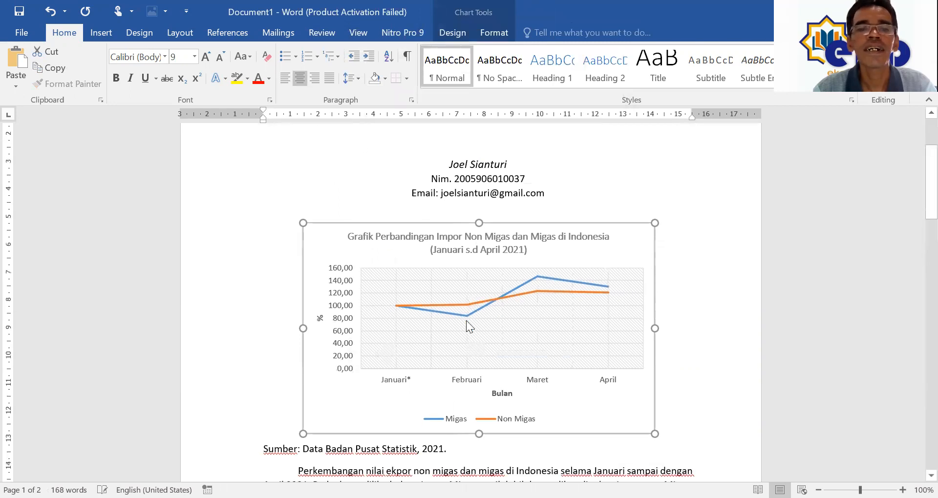
pyautogui.click(259, 395)
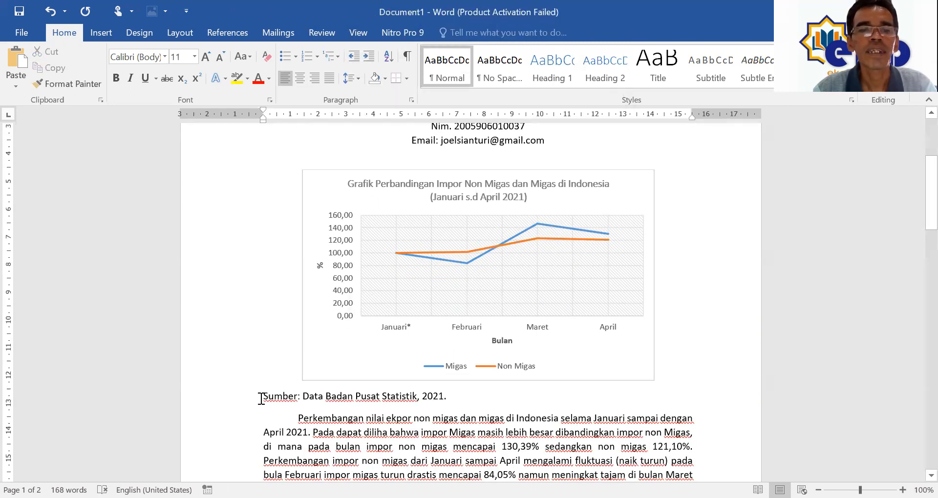
pyautogui.moveTo(263, 122); pyautogui.dragTo(267, 122)
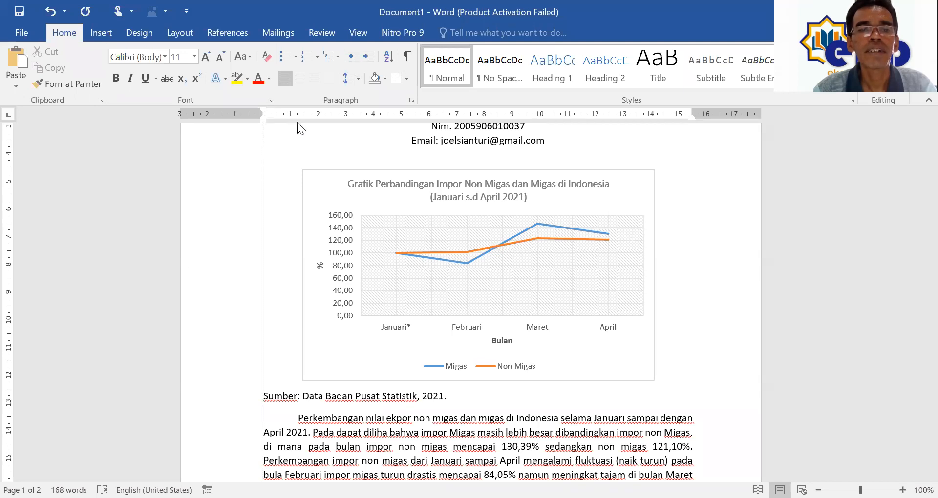
# Step: Move the 'Sedangkan…' aggregate import index paragraph to sit below the table
pyautogui.scroll(-12, 452, 269)
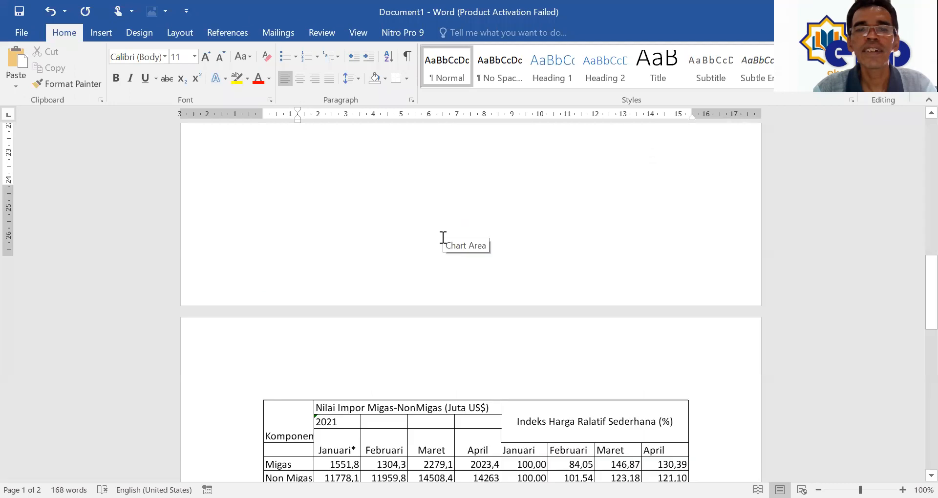
pyautogui.scroll(12, 443, 234)
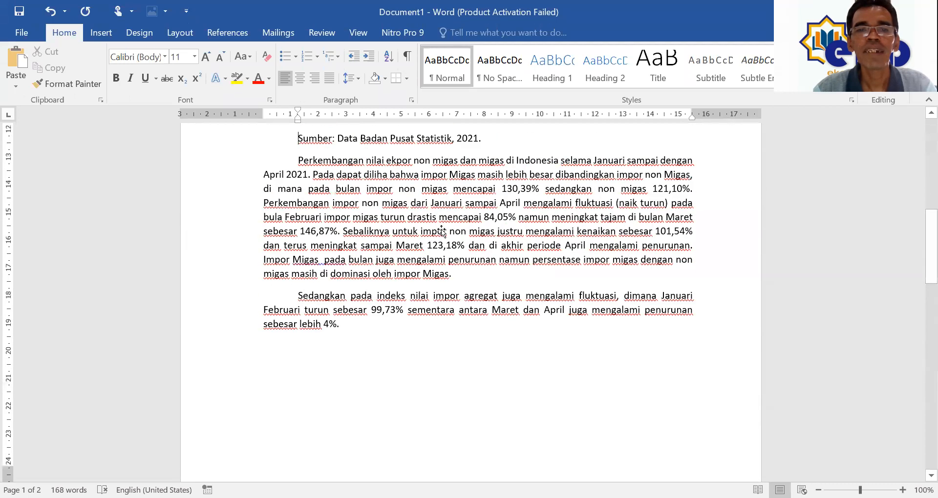
pyautogui.scroll(-10, 440, 230)
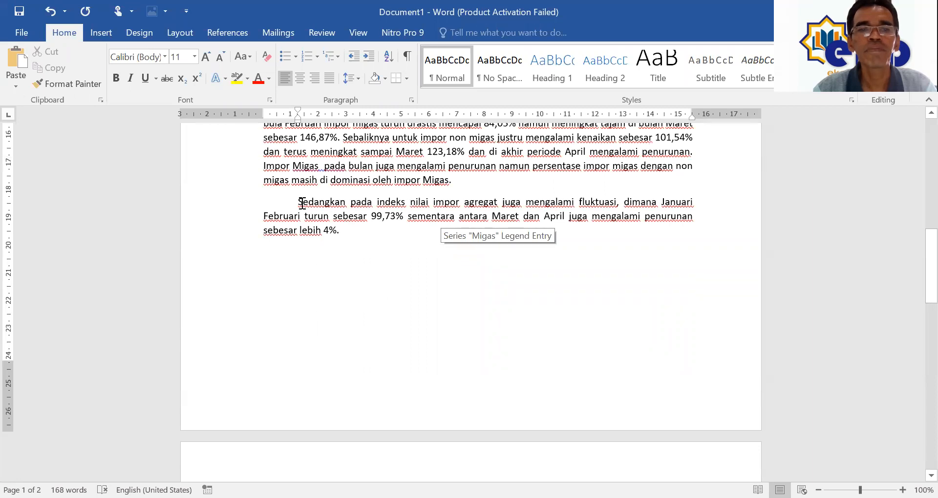
pyautogui.tripleClick(347, 238)
pyautogui.hotkey('ctrl', 'c')
pyautogui.press('Delete')
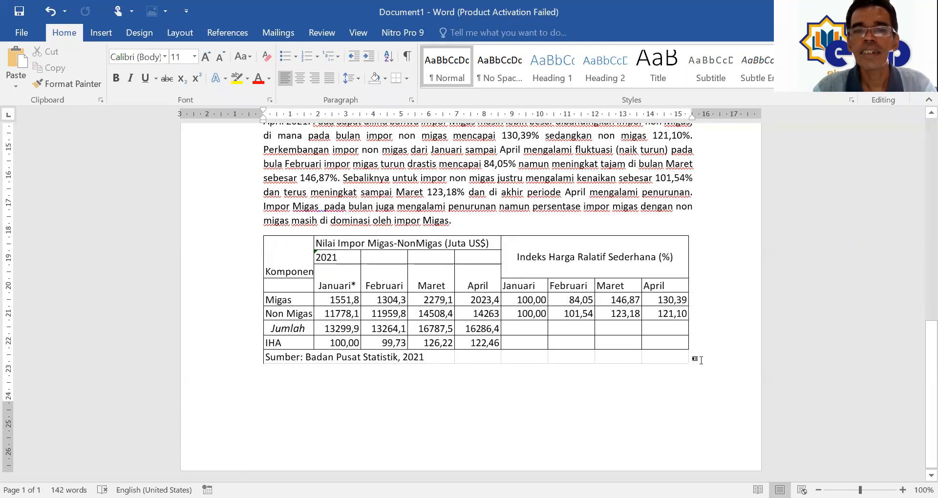
pyautogui.click(696, 358)
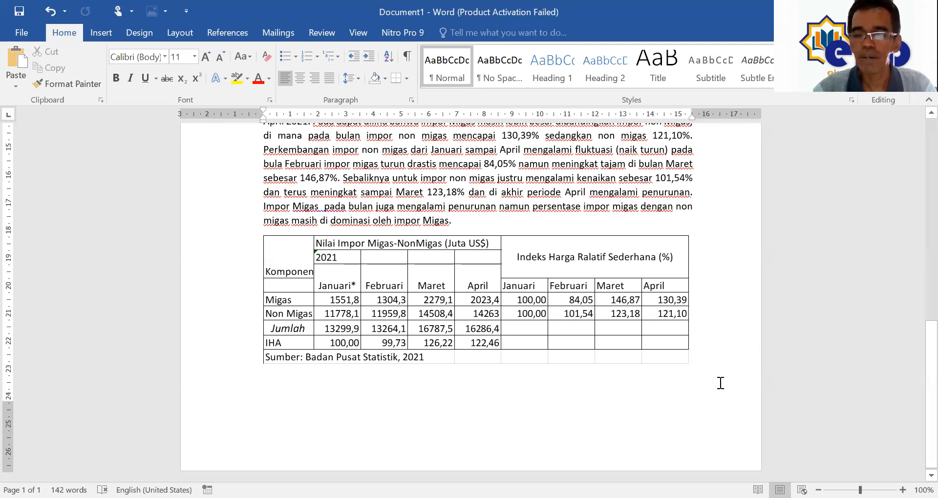
pyautogui.hotkey('ctrl', 'z')
pyautogui.hotkey('ctrl', 'v')
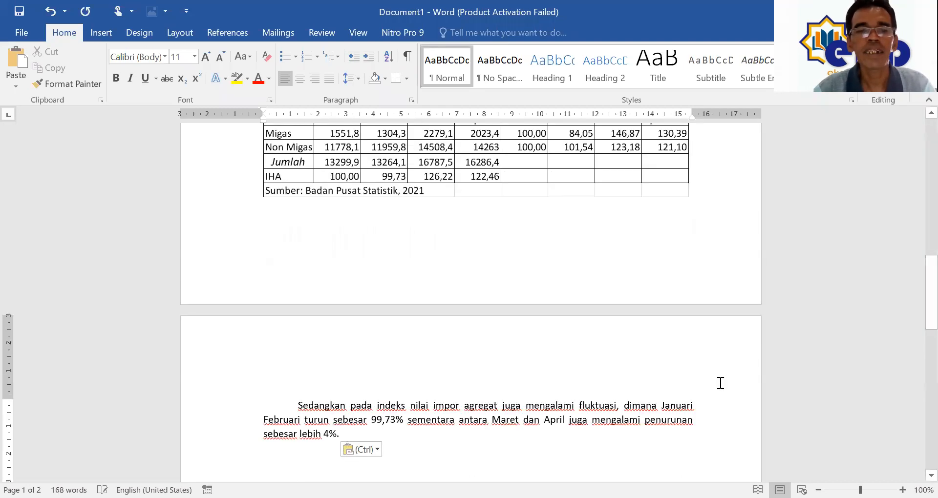
# Step: Delete the blank line between the report title and the author block
pyautogui.scroll(1, 623, 368)
pyautogui.scroll(10, 617, 369)
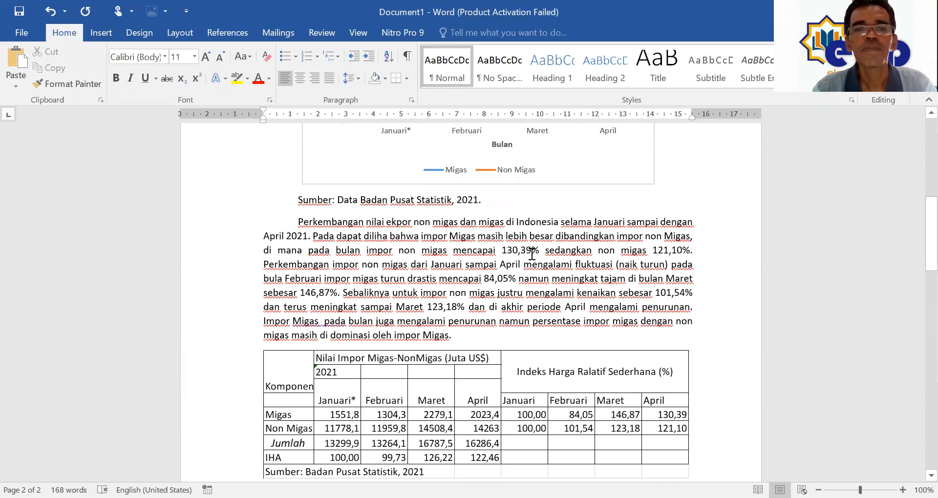
pyautogui.scroll(7, 347, 198)
pyautogui.click(307, 214)
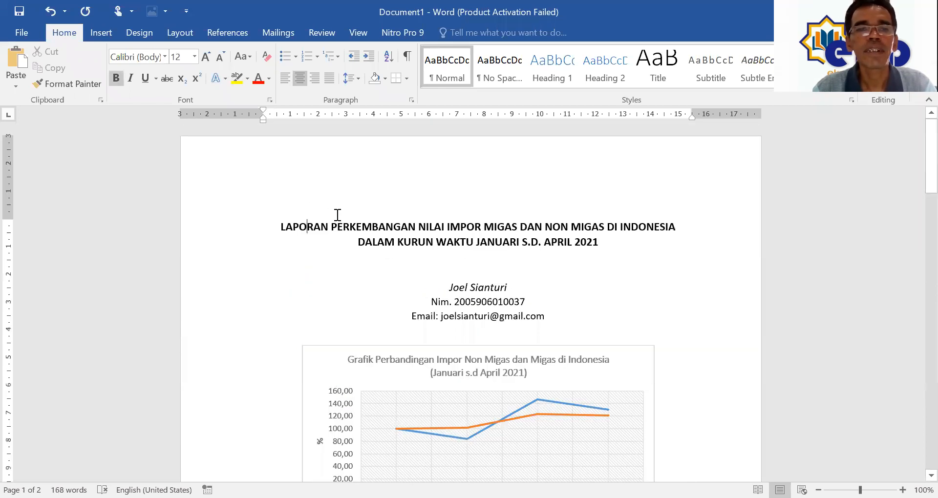
pyautogui.click(439, 268)
pyautogui.press('Delete')
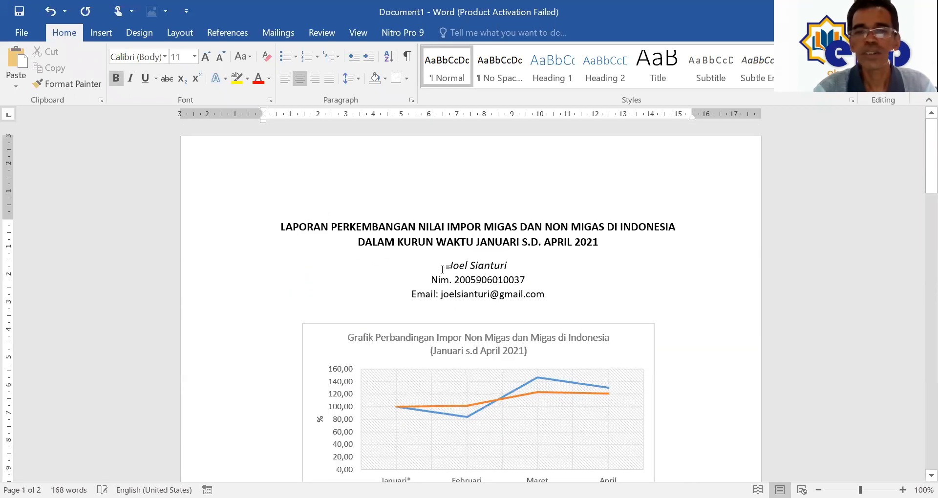
# Step: Place the cursor after the last paragraph and check the report fits on one page
pyautogui.scroll(-12, 471, 254)
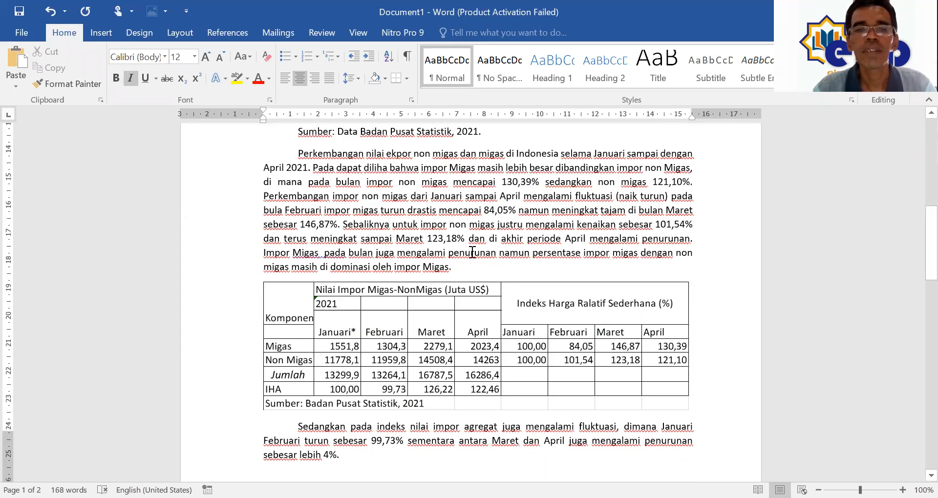
pyautogui.scroll(-8, 472, 251)
pyautogui.click(371, 175)
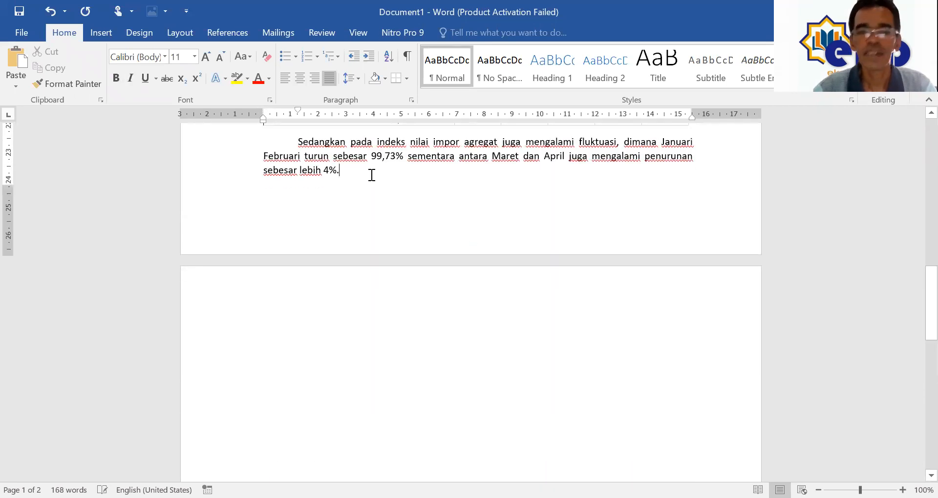
pyautogui.scroll(10, 372, 181)
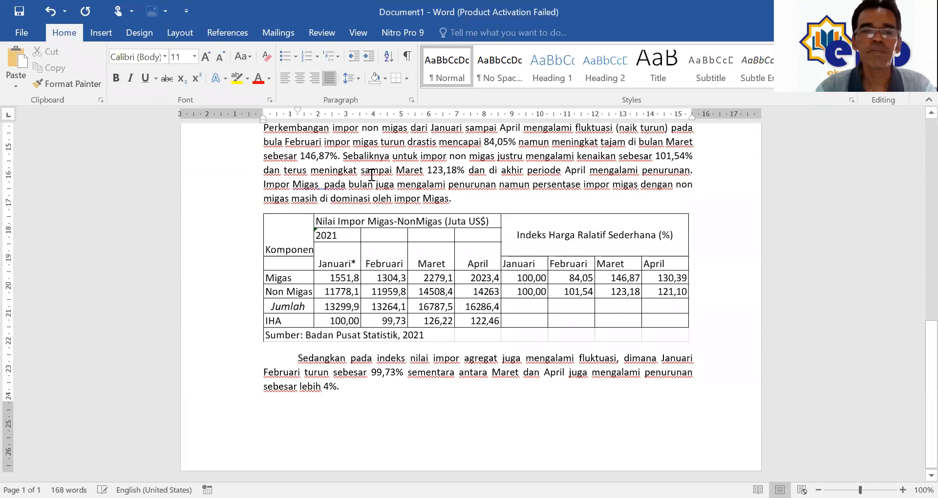
pyautogui.scroll(10, 375, 200)
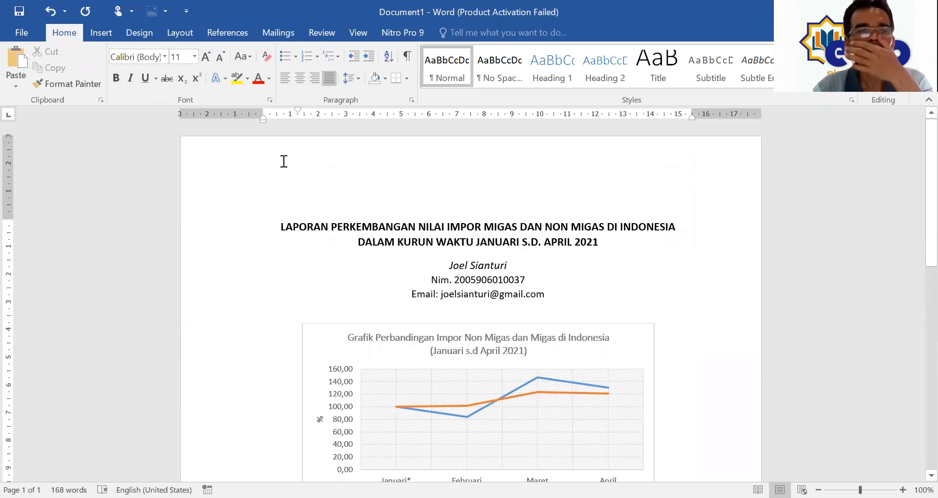
# Step: Save the report as a Word document in Statistik > STATISTIK EKONOMI I
pyautogui.hotkey('ctrl', 's')
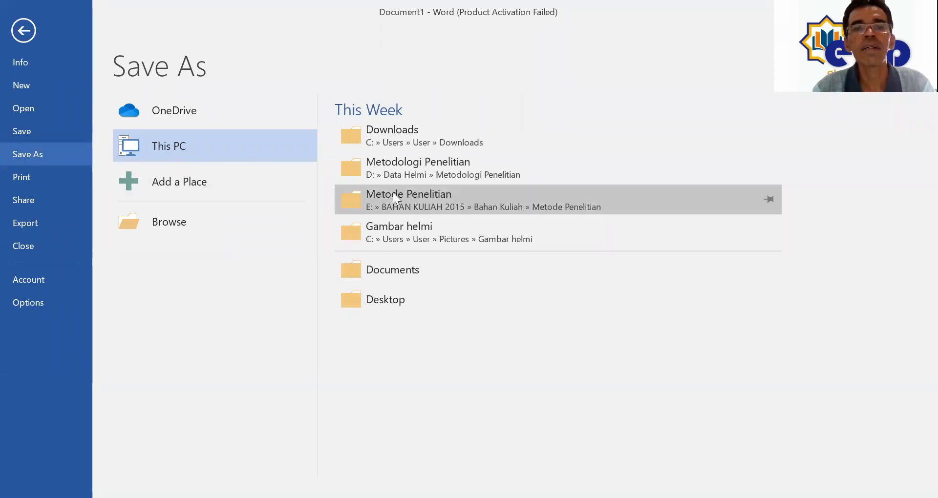
pyautogui.click(396, 164)
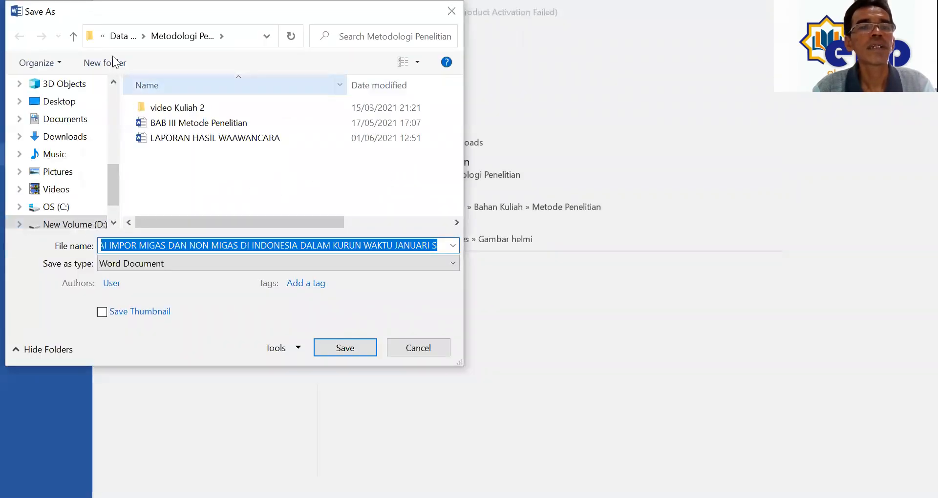
pyautogui.click(73, 36)
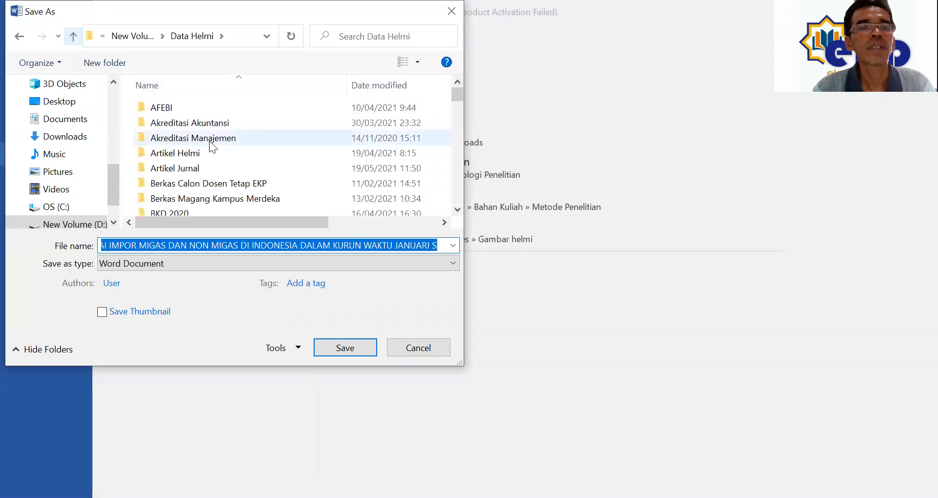
pyautogui.scroll(-15, 218, 147)
pyautogui.scroll(-1, 218, 146)
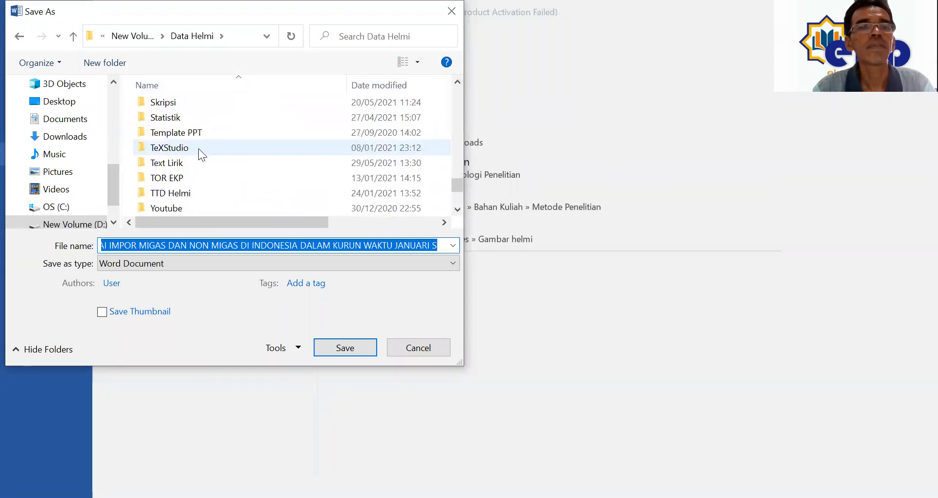
pyautogui.doubleClick(191, 117)
pyautogui.scroll(-2, 195, 137)
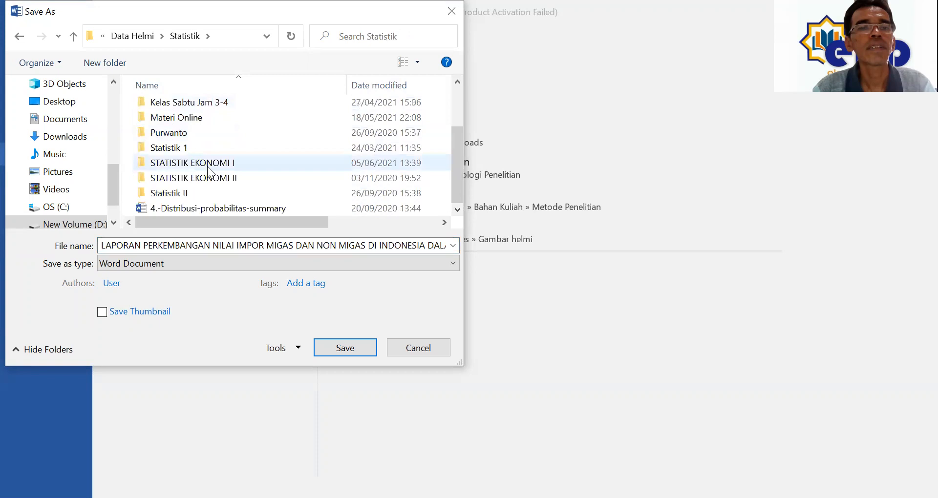
pyautogui.click(204, 163)
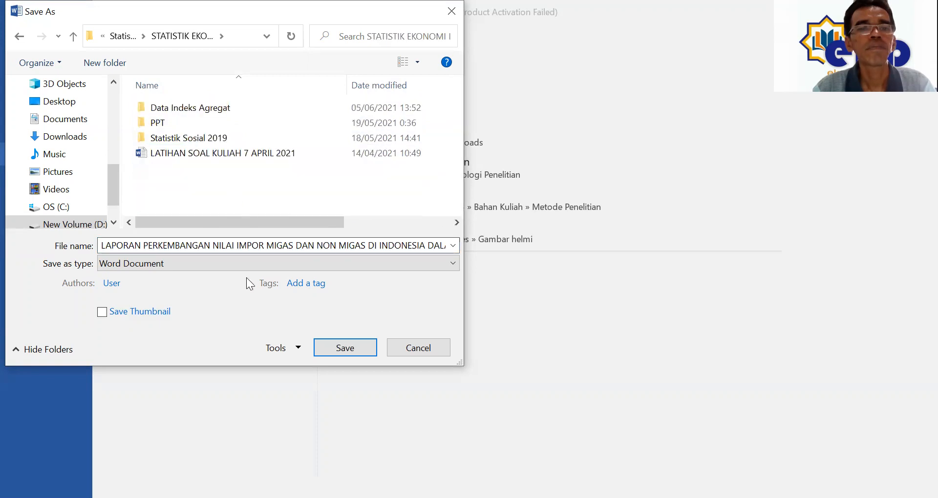
pyautogui.click(347, 348)
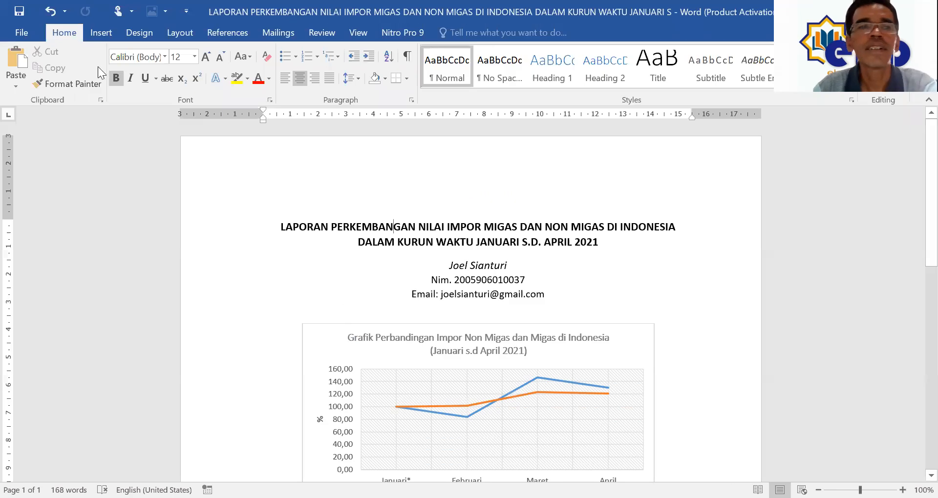
# Step: Save a PDF copy of the report into the same folder
pyautogui.click(22, 32)
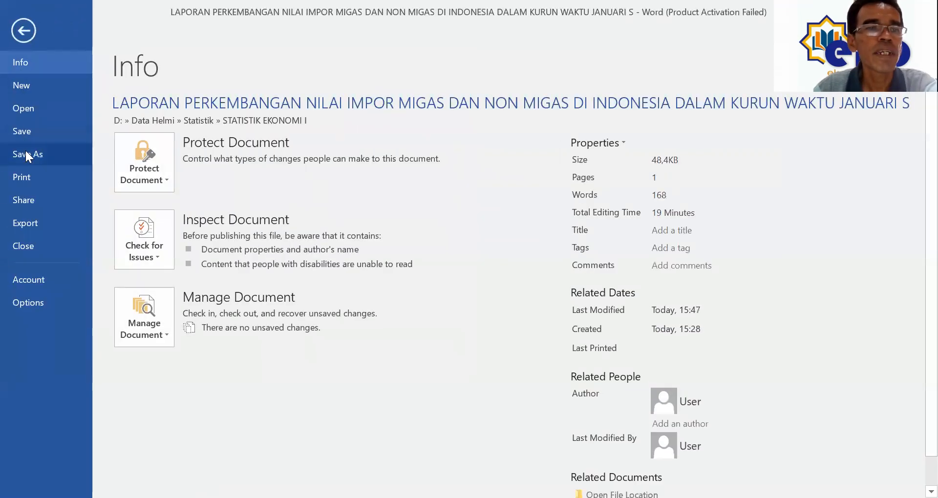
pyautogui.click(25, 155)
pyautogui.click(408, 142)
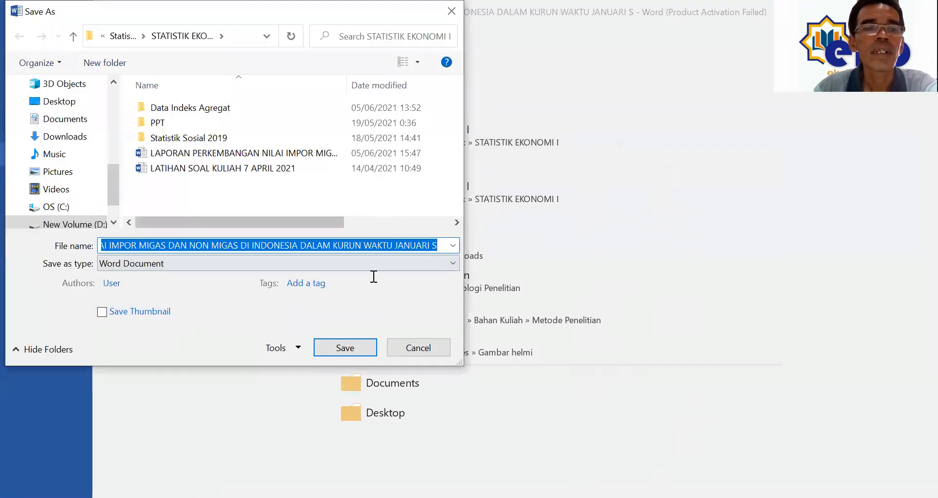
pyautogui.click(448, 263)
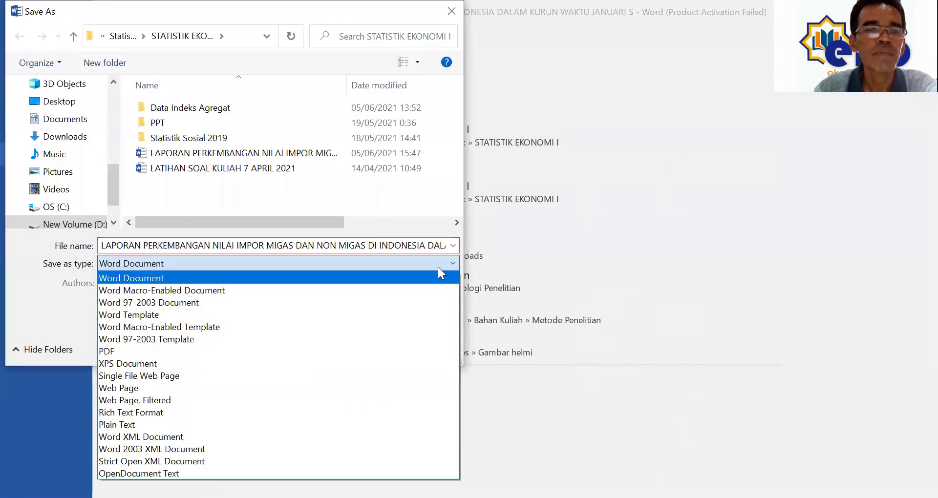
pyautogui.click(374, 349)
pyautogui.click(334, 390)
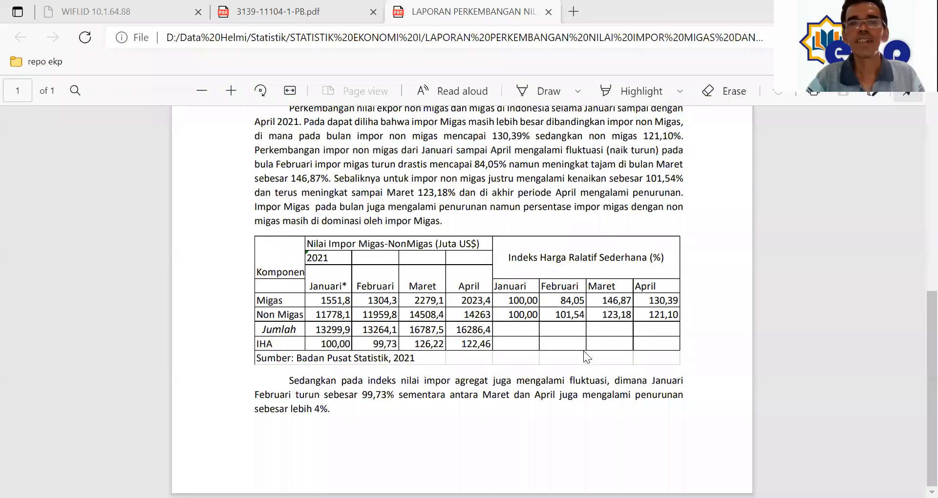
# Step: Scroll through the exported PDF to review the title, author block, chart, paragraphs and table
pyautogui.scroll(6, 583, 349)
pyautogui.scroll(-3, 583, 344)
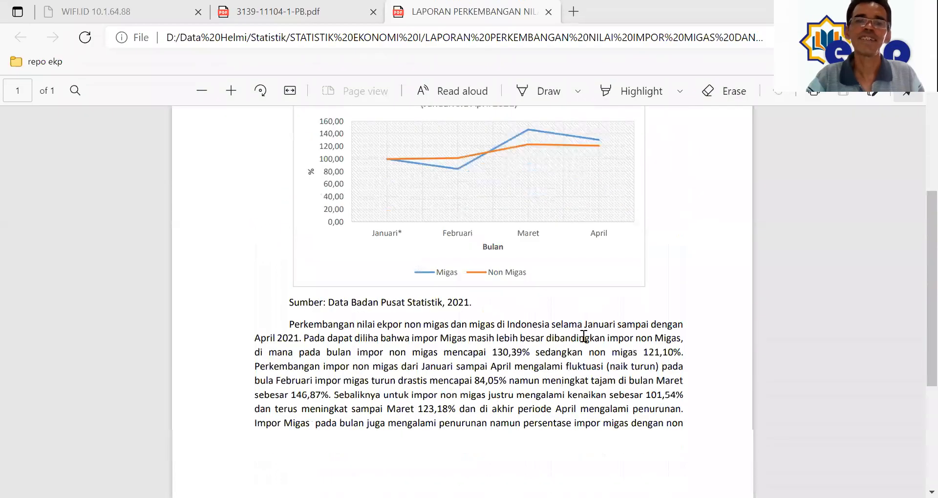
pyautogui.scroll(-5, 583, 336)
pyautogui.scroll(2, 582, 334)
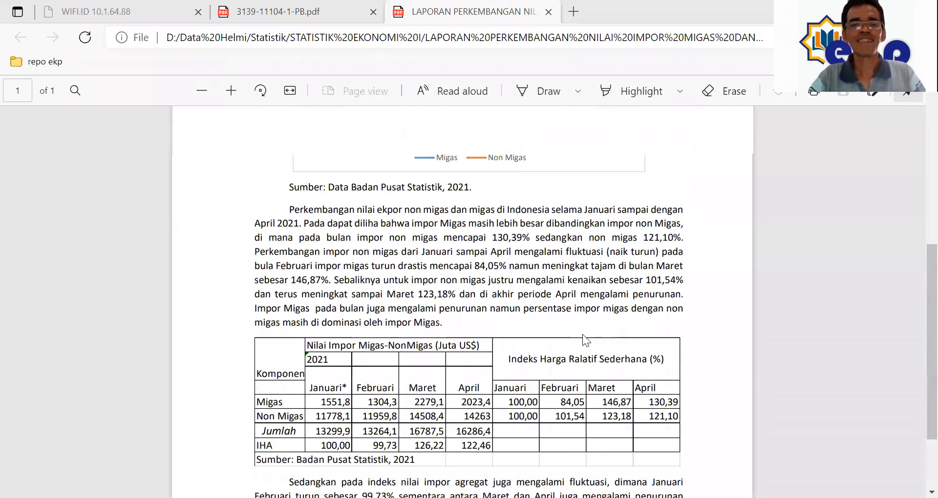
pyautogui.scroll(-2, 582, 334)
pyautogui.scroll(6, 582, 331)
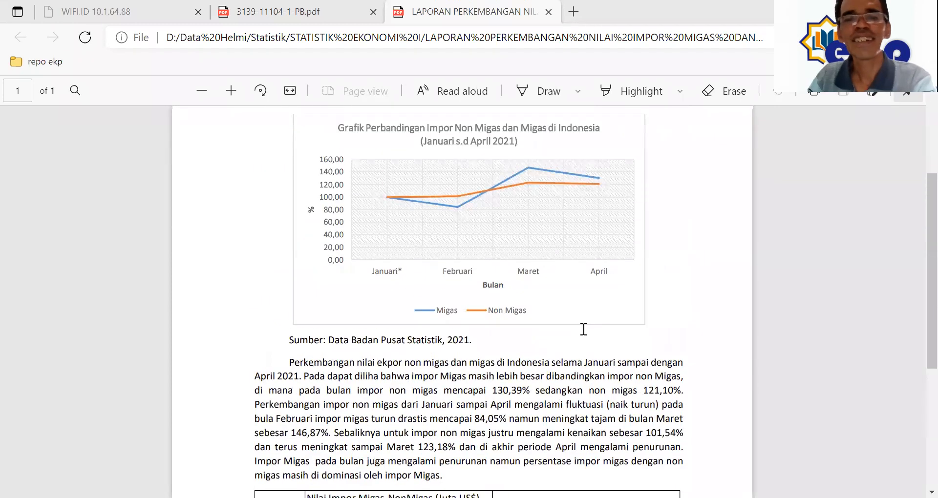
pyautogui.scroll(4, 583, 311)
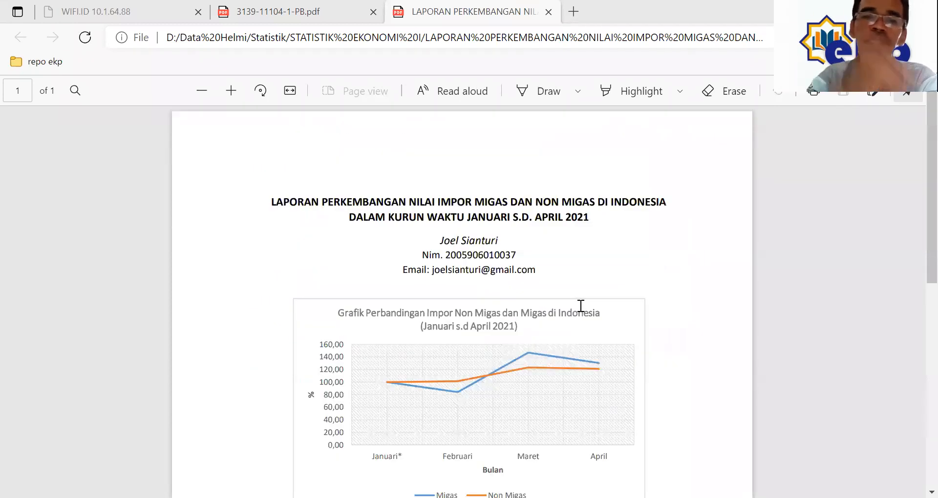